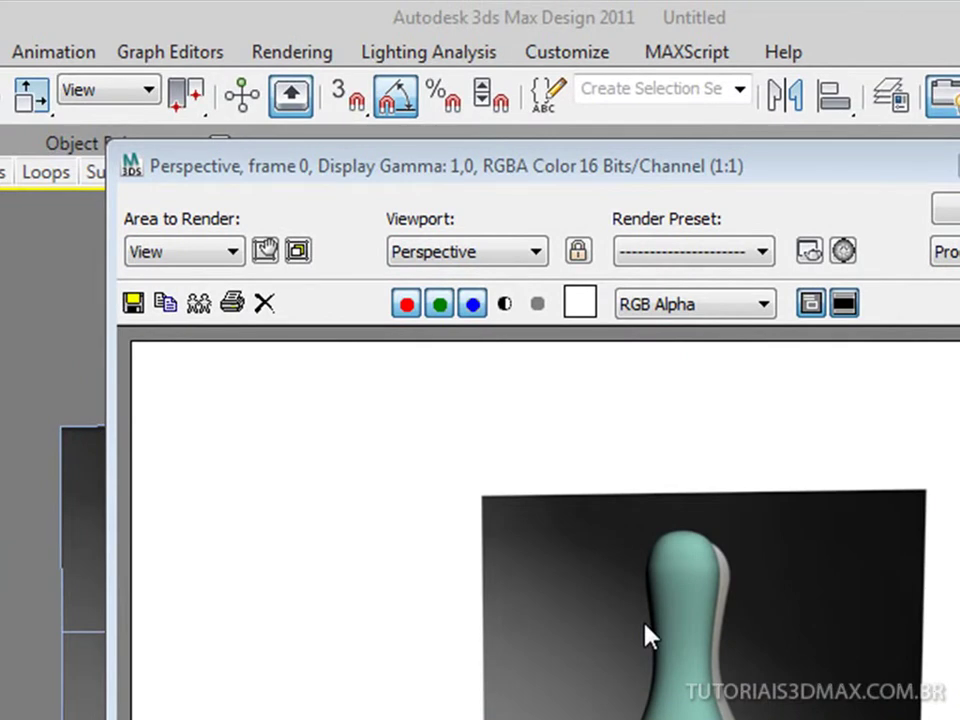
Start saving the scene and browse to the max folder inside the pino de boliche project folder.
left_click(865, 13)
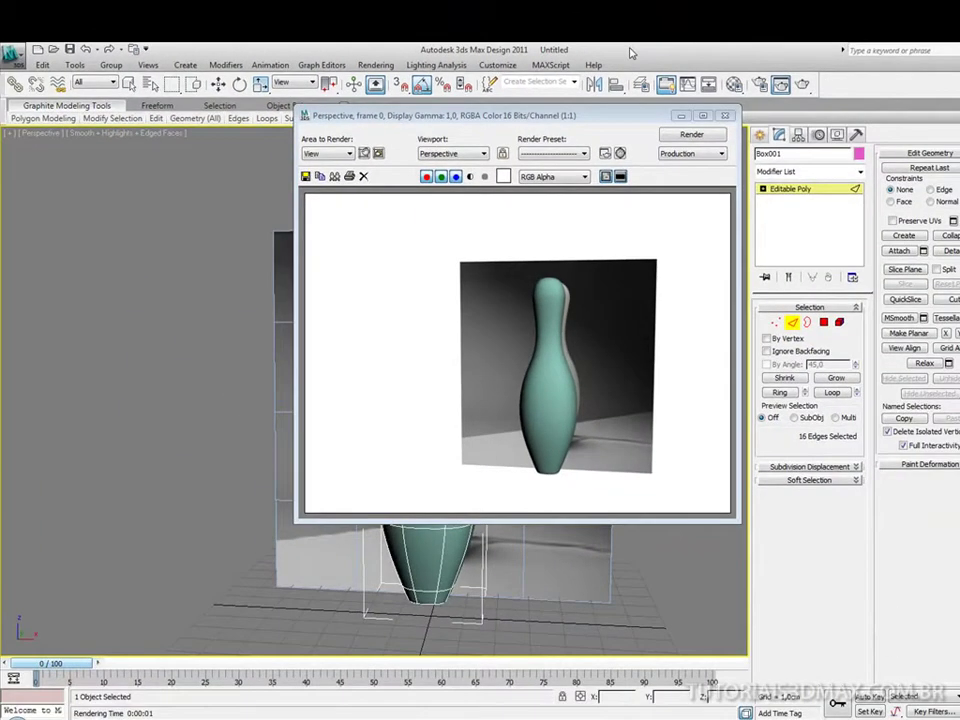
key("ctrl+s")
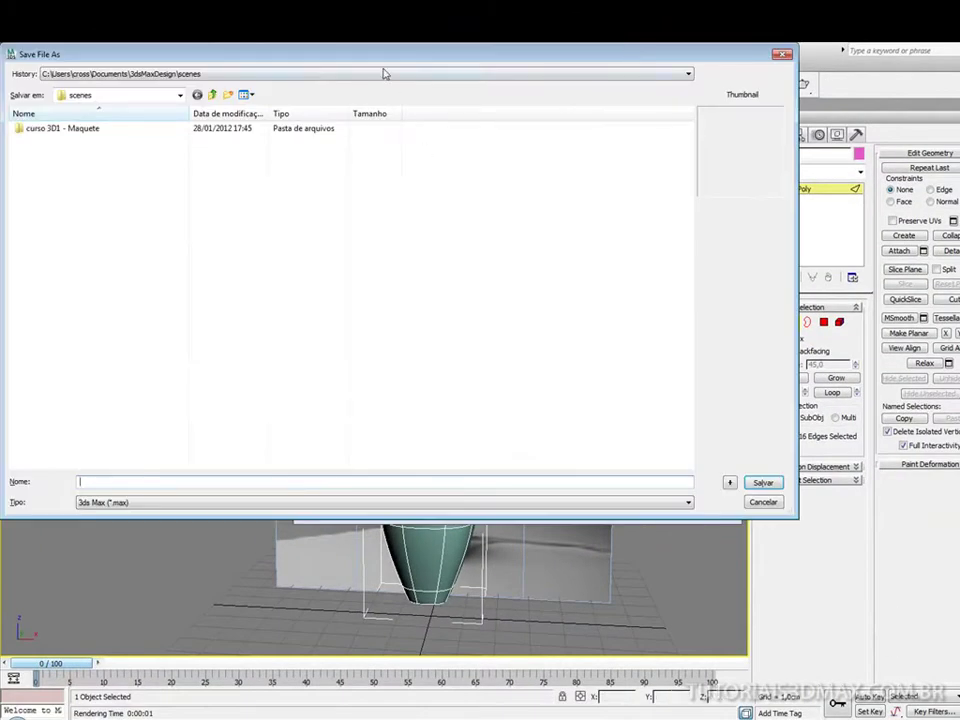
left_click_drag(380, 63, 527, 177)
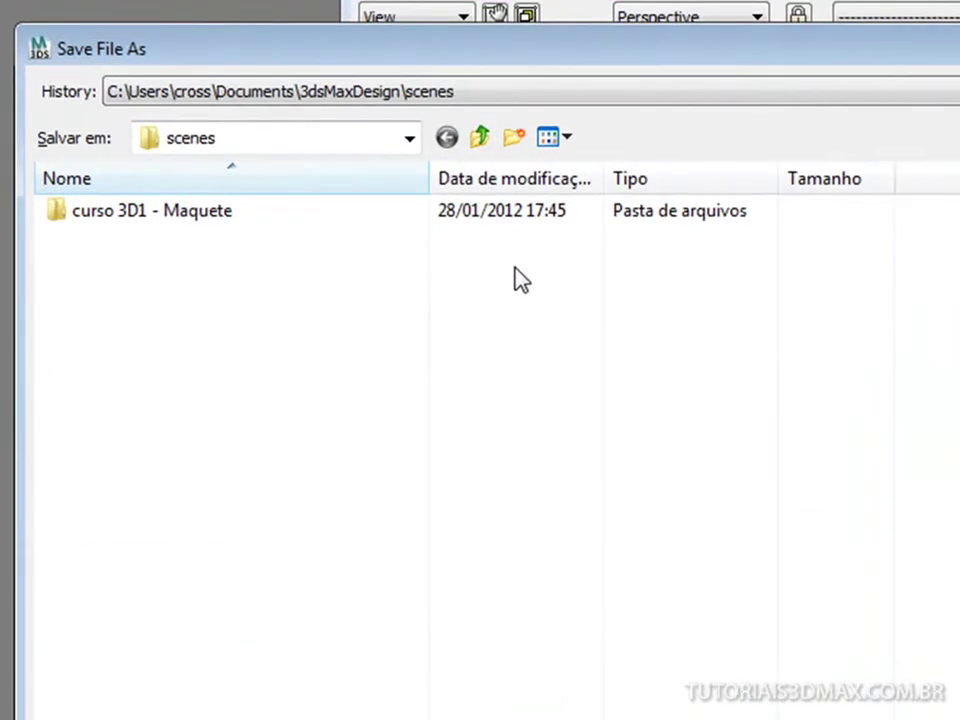
left_click(466, 100)
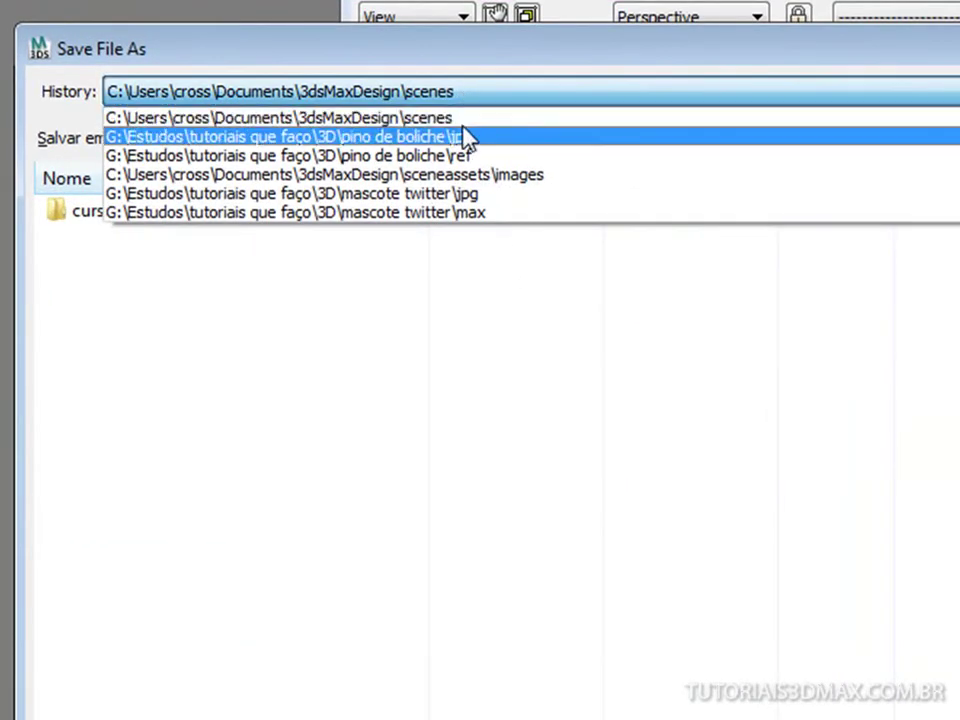
left_click(527, 139)
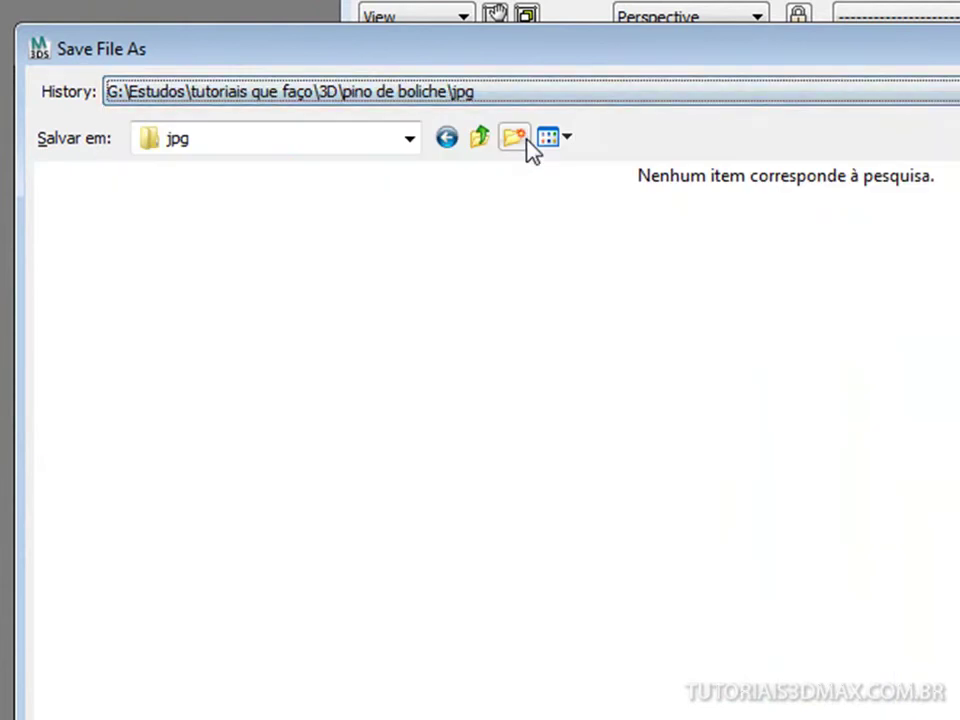
left_click(482, 140)
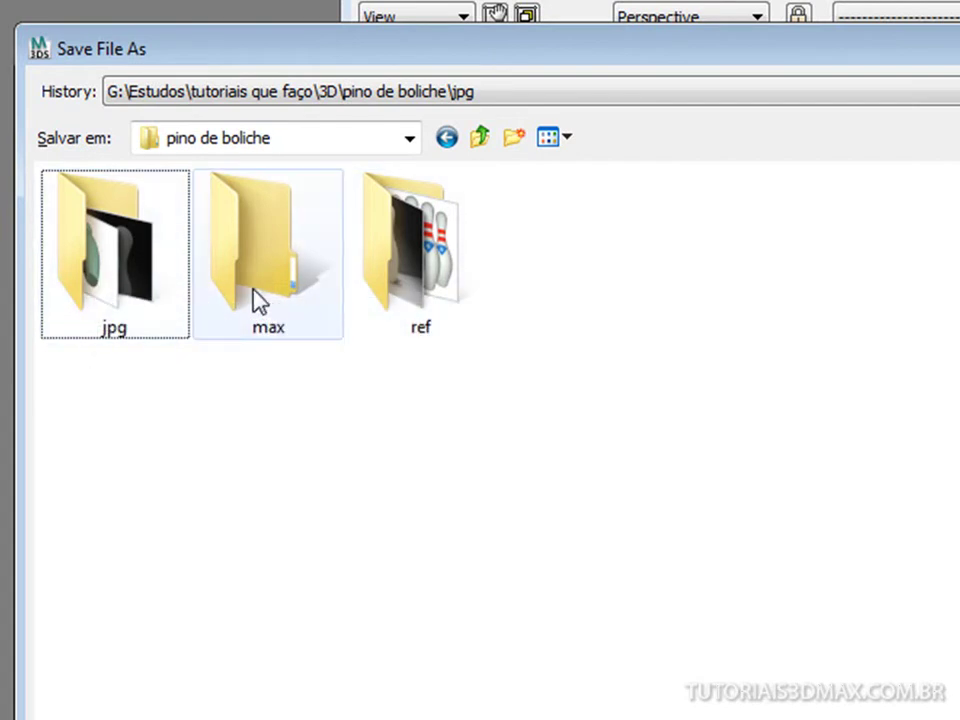
left_click(260, 262)
double_click(212, 130)
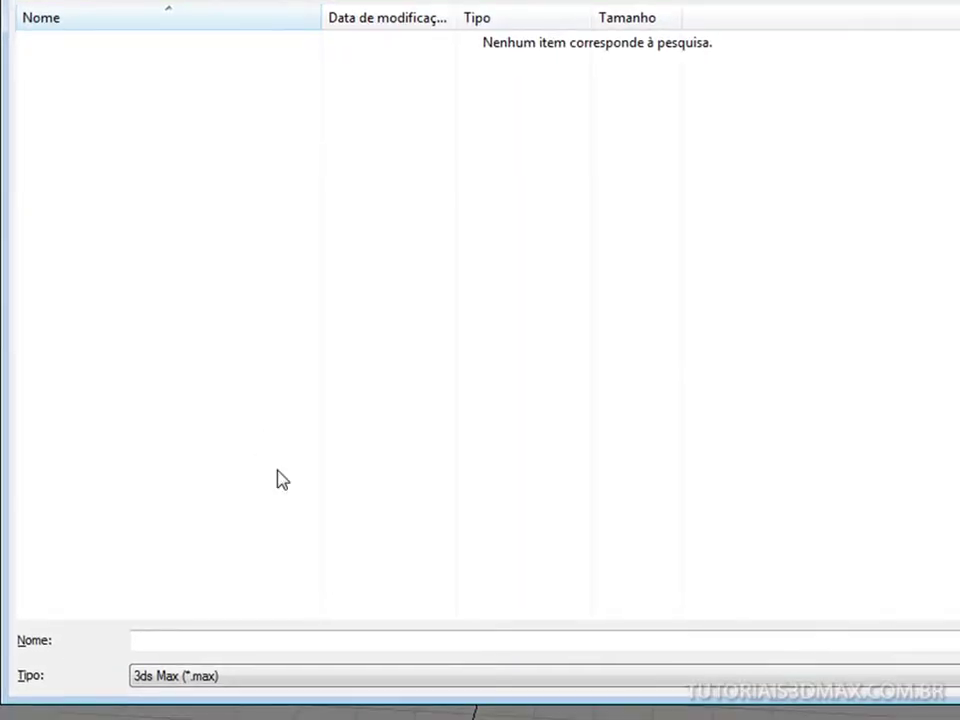
Name the scene file "pino de boliche" and save it as a 3ds Max file.
left_click(293, 642)
type("pino de bol")
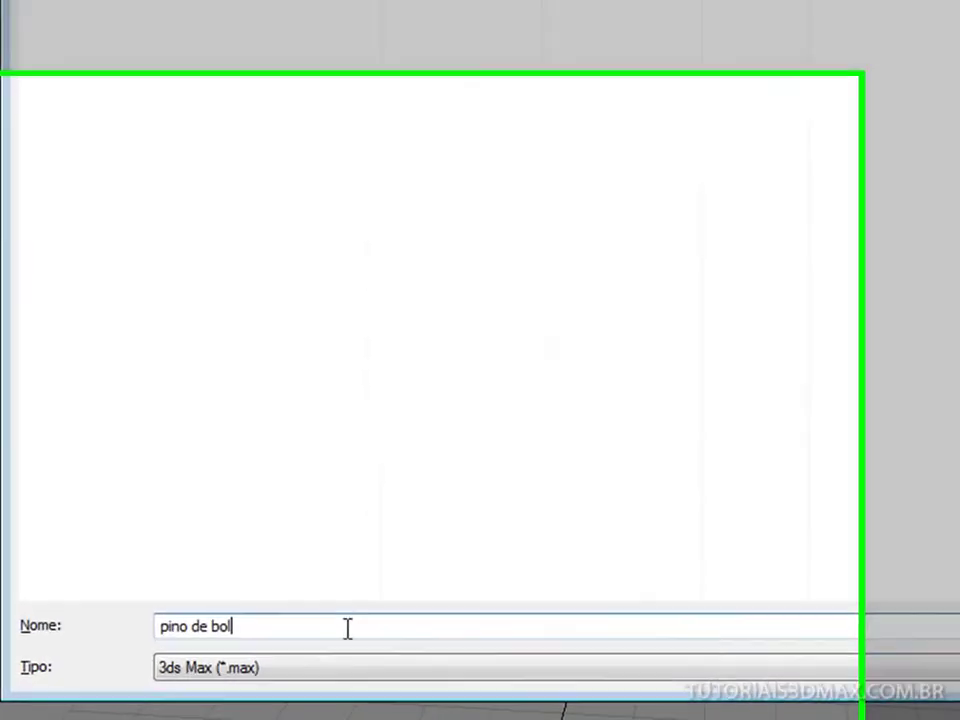
type("eche")
key("BackSpace")
key("BackSpace")
key("BackSpace")
key("BackSpace")
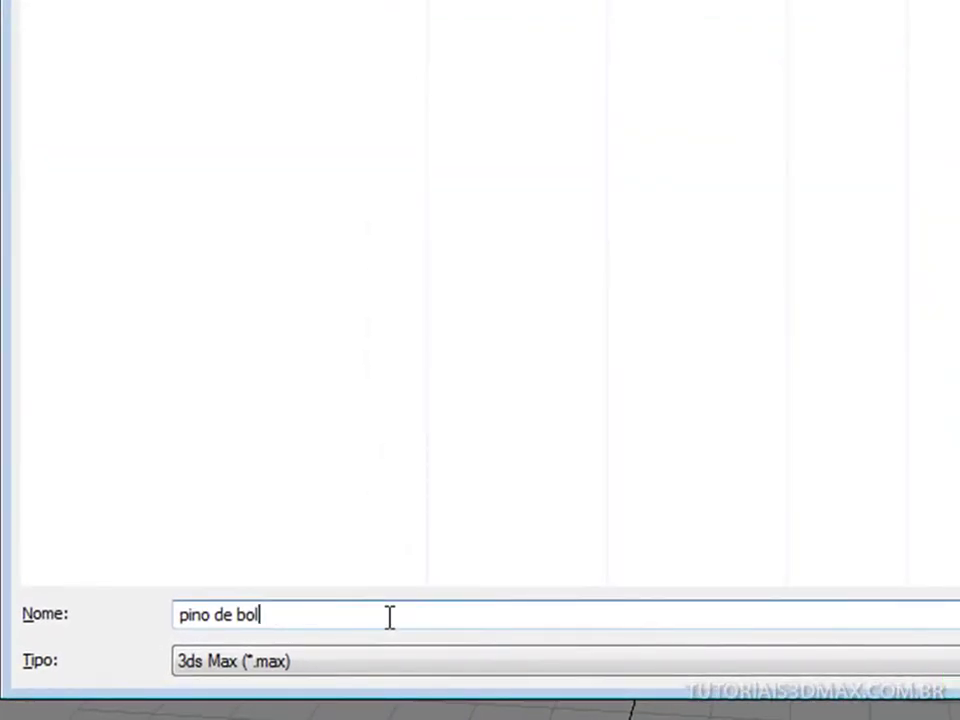
type("ioc")
key("BackSpace")
key("BackSpace")
type("che")
key("ctrl+a")
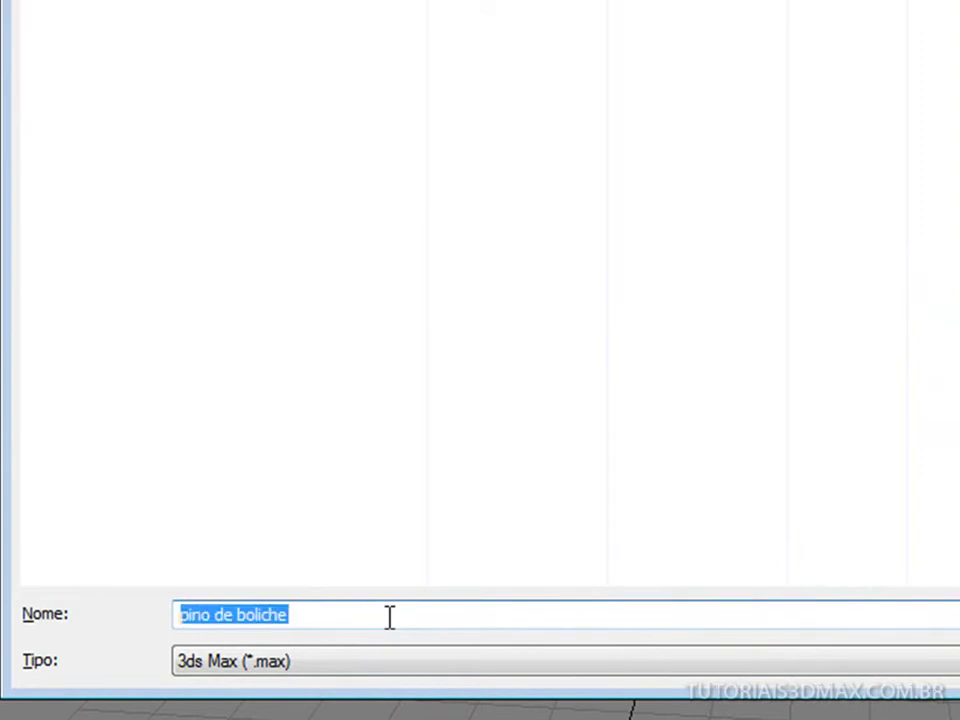
key("Return")
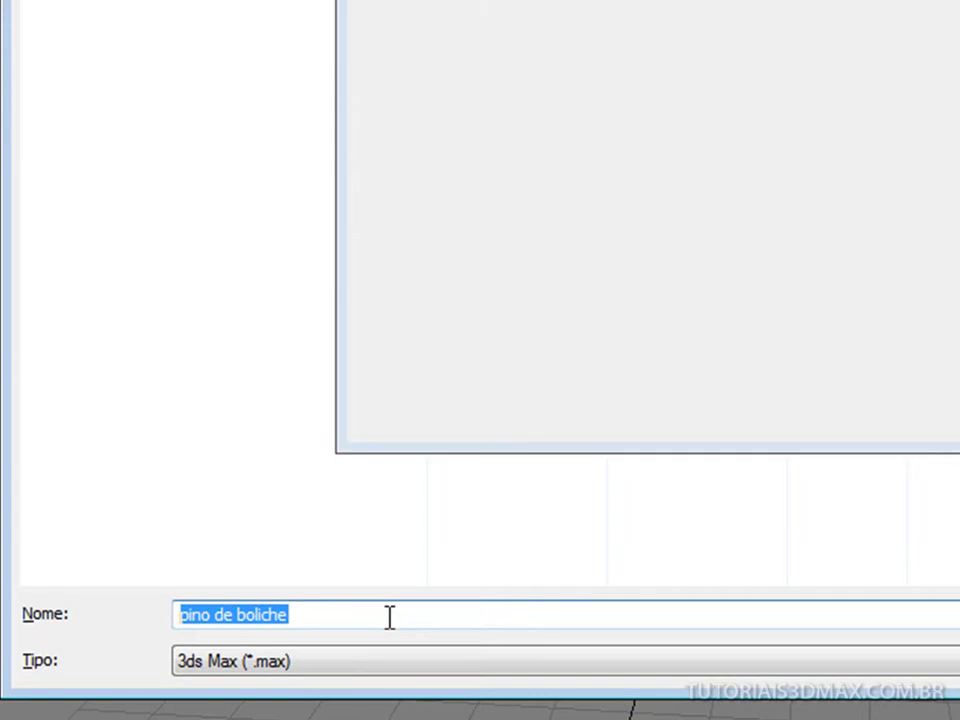
key("Return")
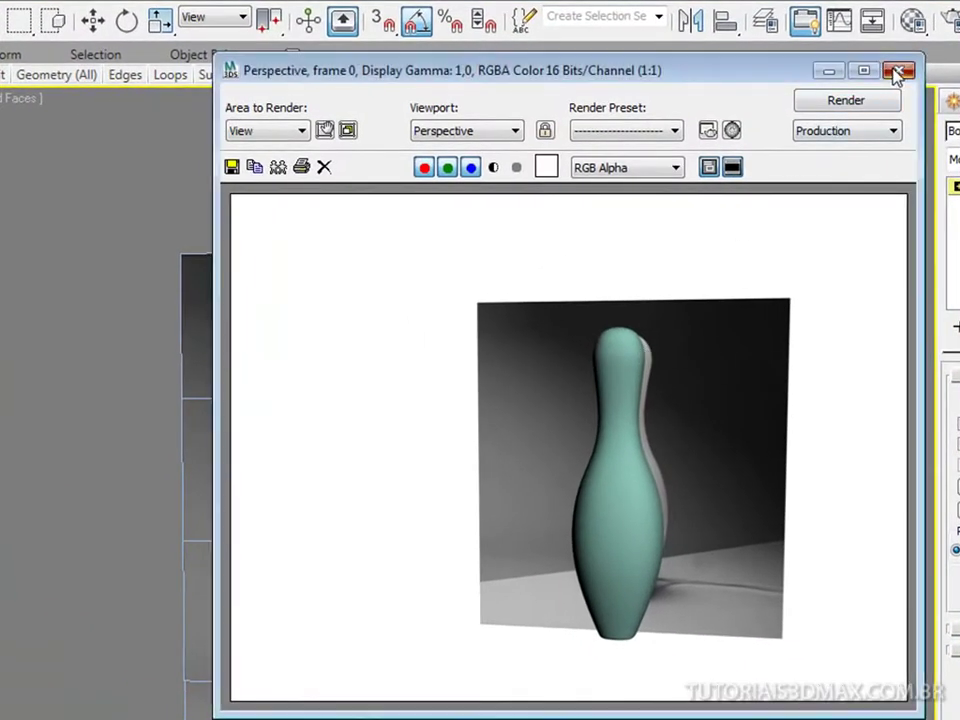
Close the rendered image and toggle NURMS subdivision to compare the pin's head with and without smoothing.
left_click(898, 70)
middle_click_drag(411, 435, 405, 495)
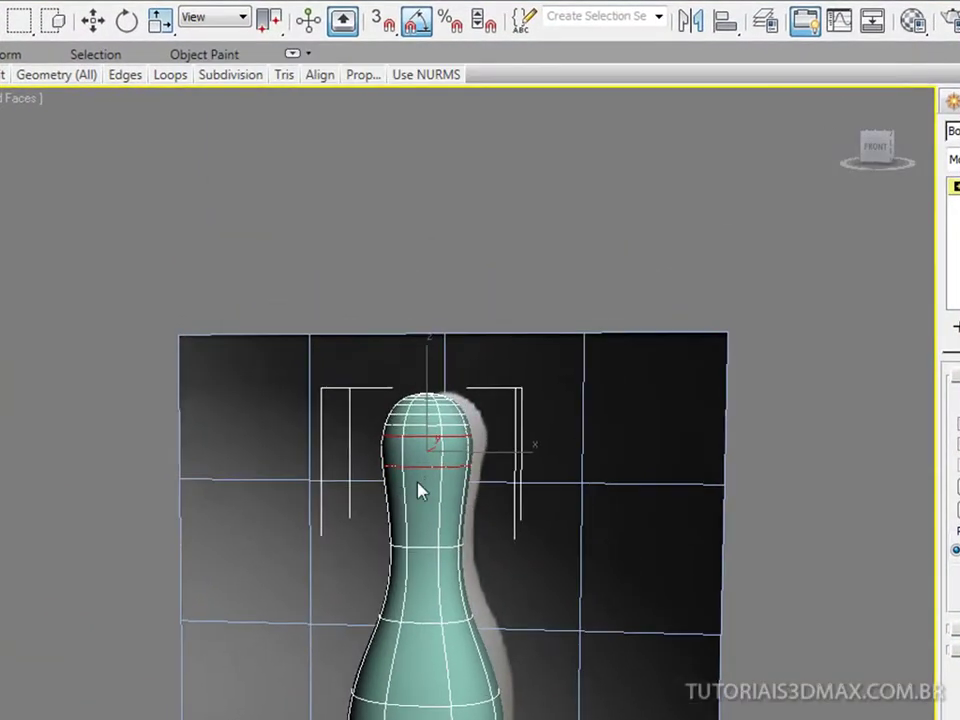
scroll(424, 487, "up", 3)
middle_click_drag(454, 447, 356, 484)
scroll(362, 478, "up", 2)
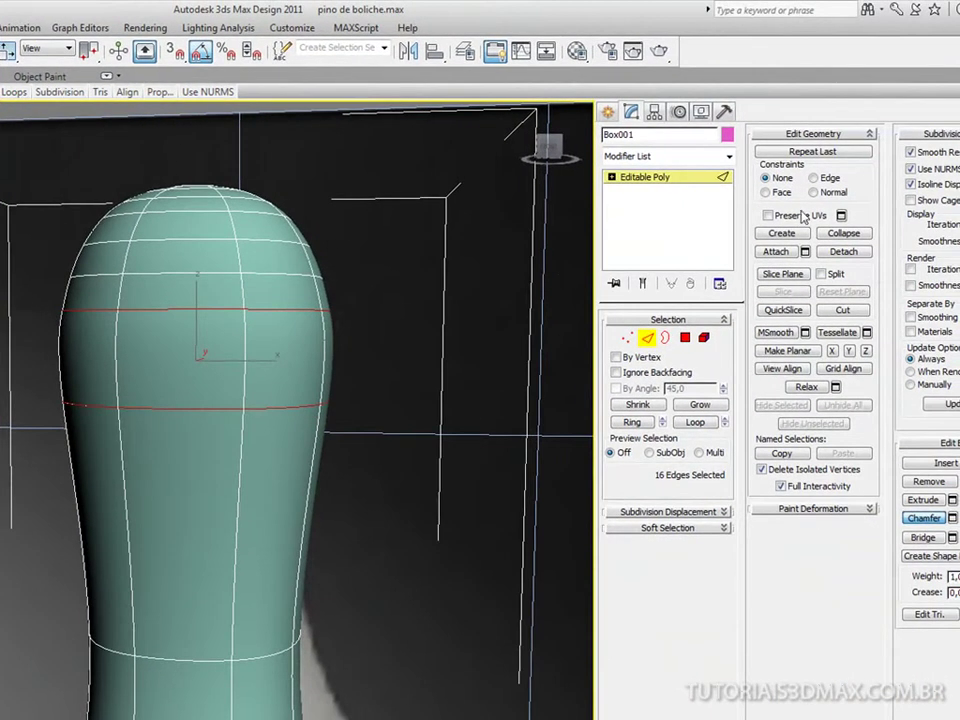
left_click(911, 169)
left_click(911, 169)
left_click(911, 169)
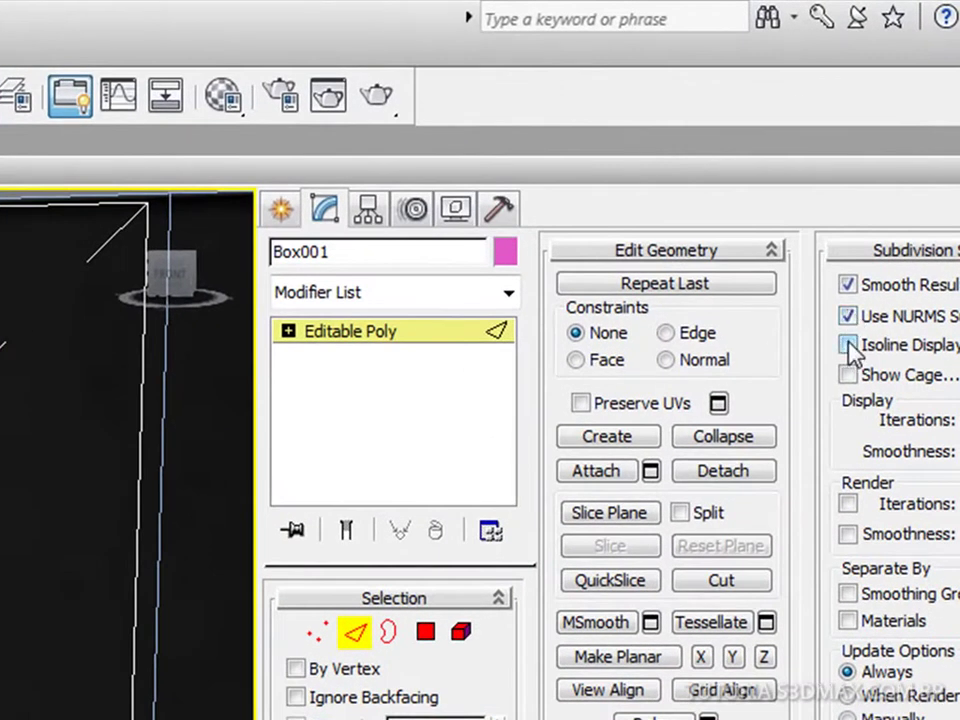
Toggle Isoline Display repeatedly to compare the edges shown on the smoothed pin, leaving the option enabled.
left_click(848, 346)
left_click(848, 346)
left_click(848, 346)
left_click(848, 346)
left_click(848, 346)
left_click(848, 346)
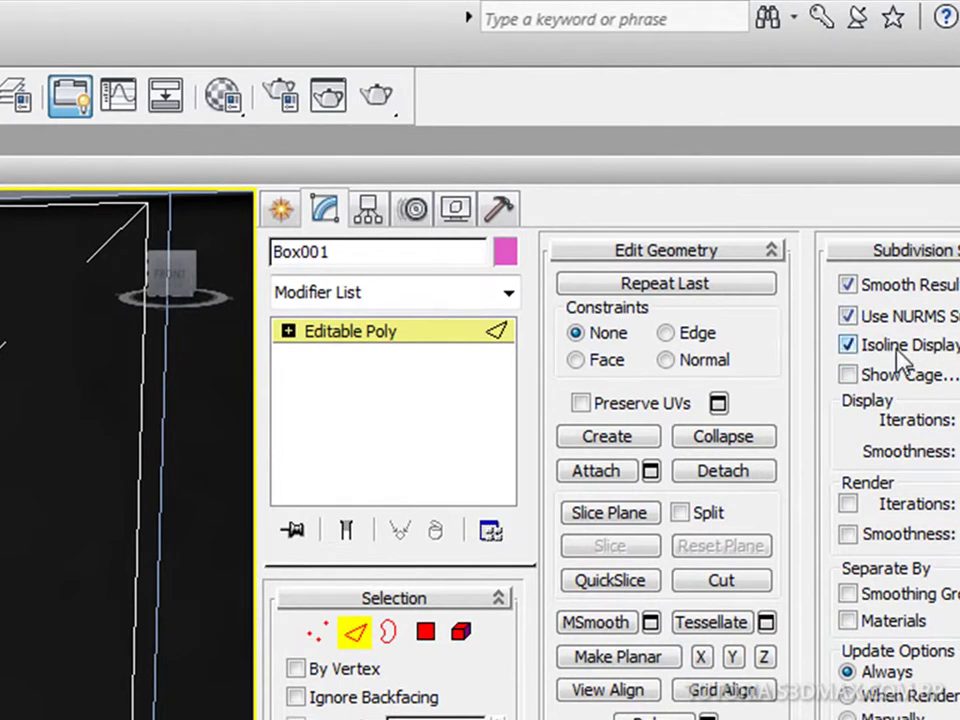
Turn off NURMS subdivision and select the ring of vertices at the base of the pin's head in the front view.
left_click(848, 316)
left_click(848, 316)
left_click(848, 316)
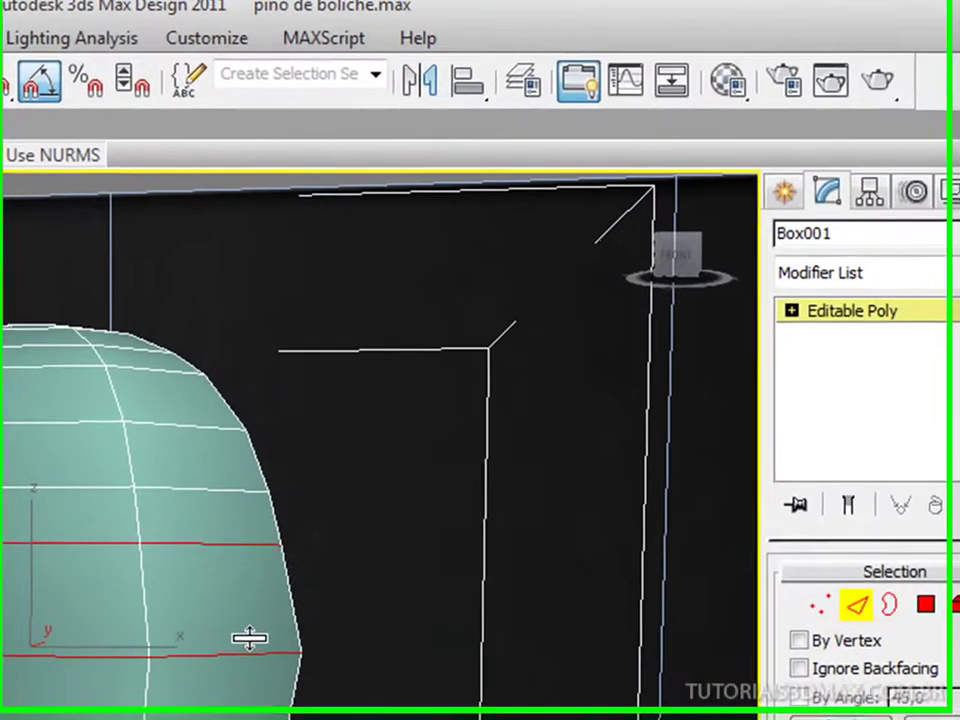
scroll(240, 392, "up", 5)
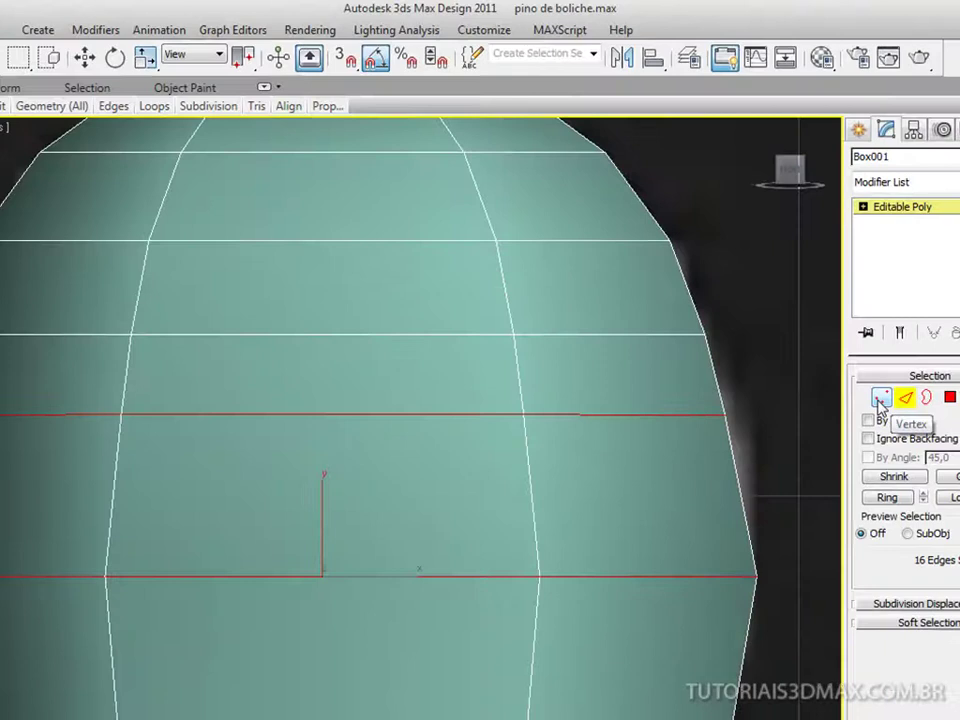
left_click(833, 622)
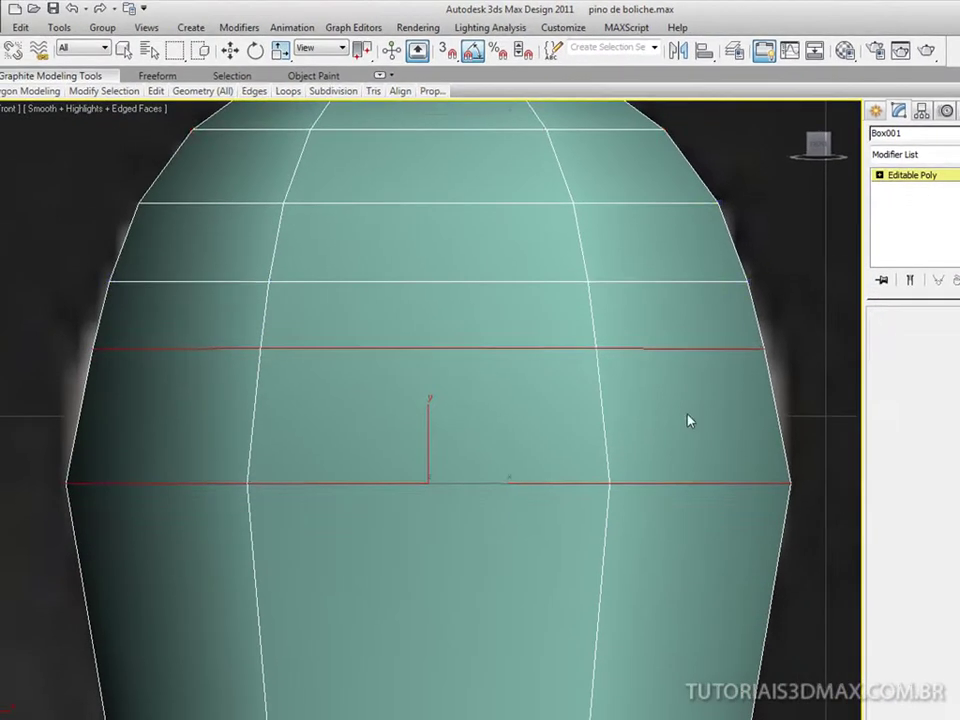
left_click_drag(28, 452, 770, 508)
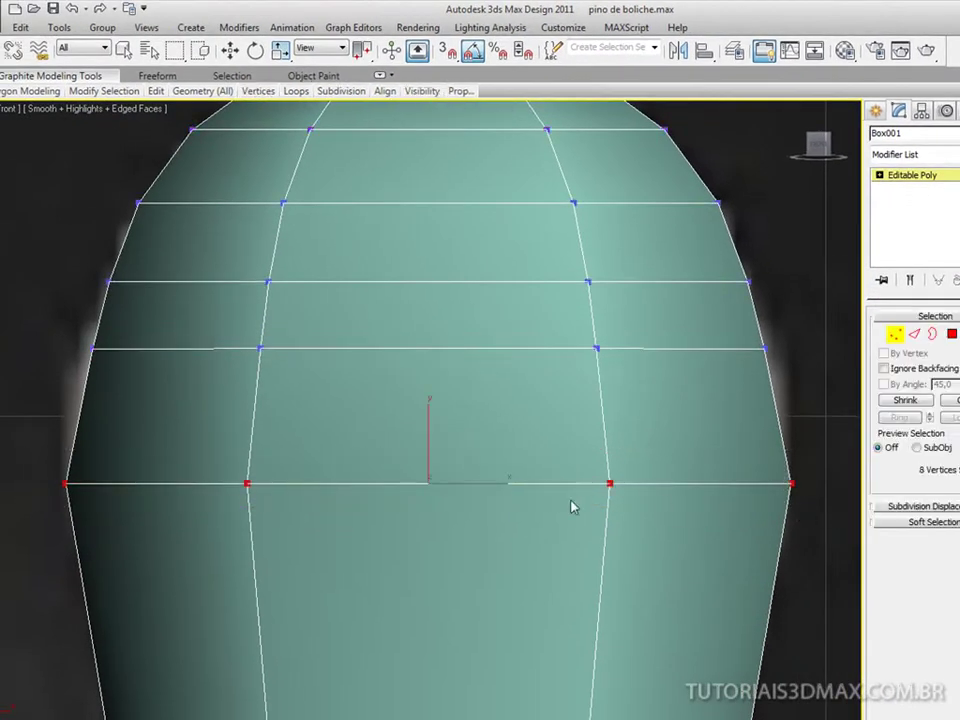
In the perspective view, scale the selected vertex ring inward until its width matches the ring directly above it.
key("p")
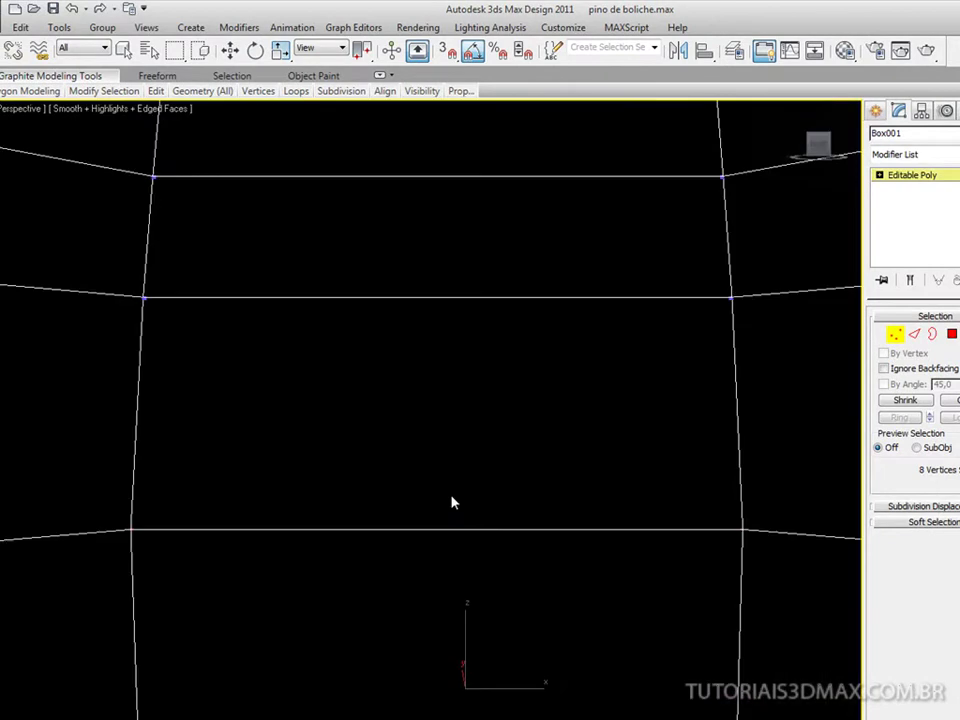
key("z")
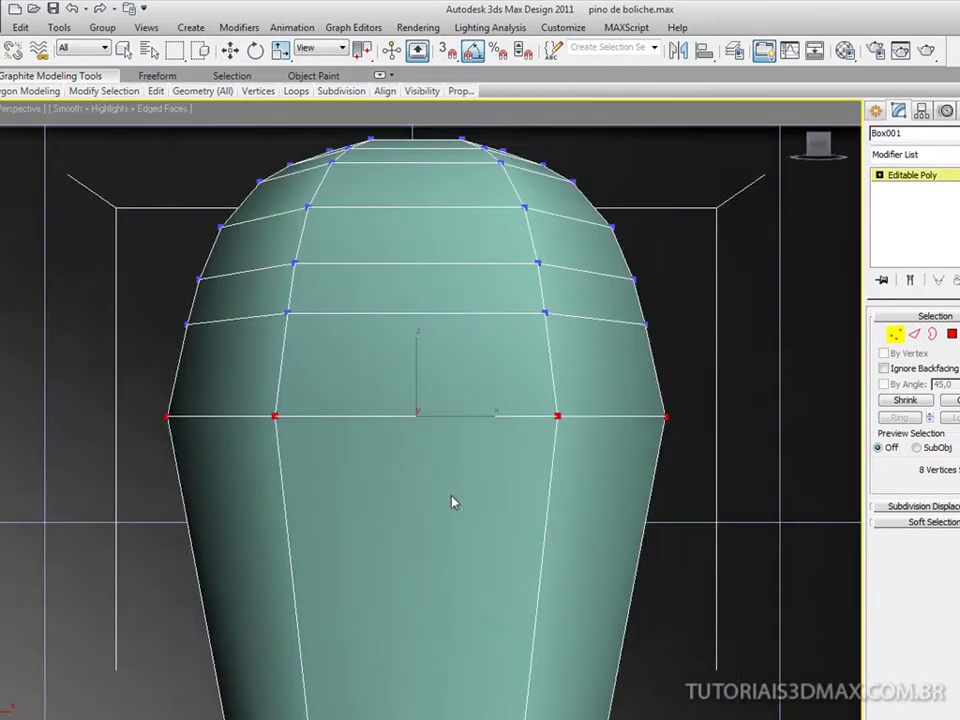
key("r")
middle_click_drag(420, 490, 411, 486, "alt")
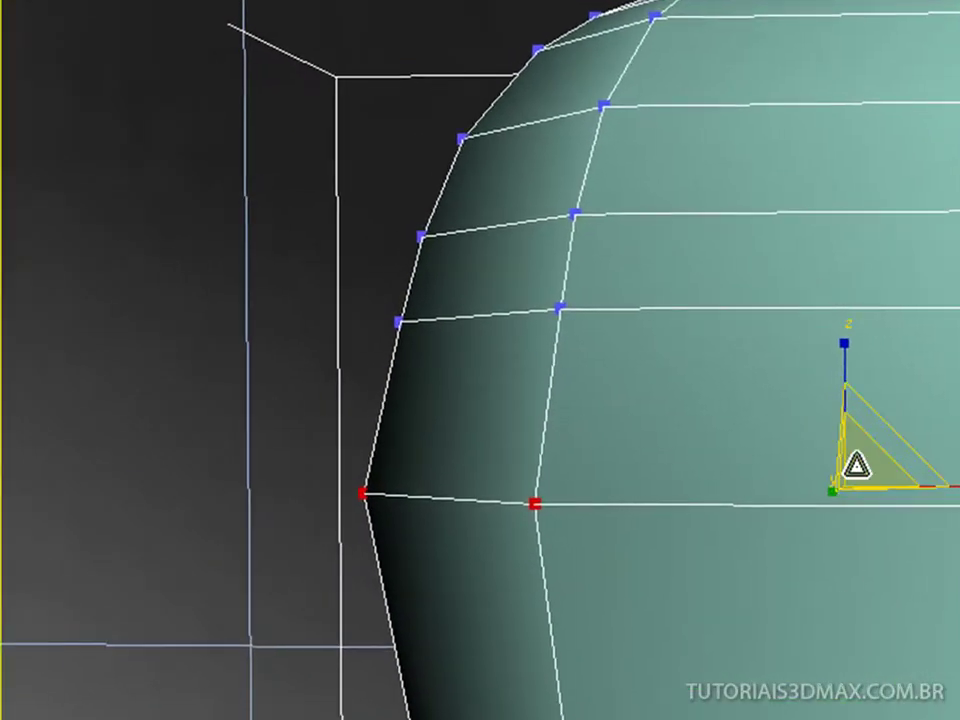
left_click_drag(853, 464, 853, 478)
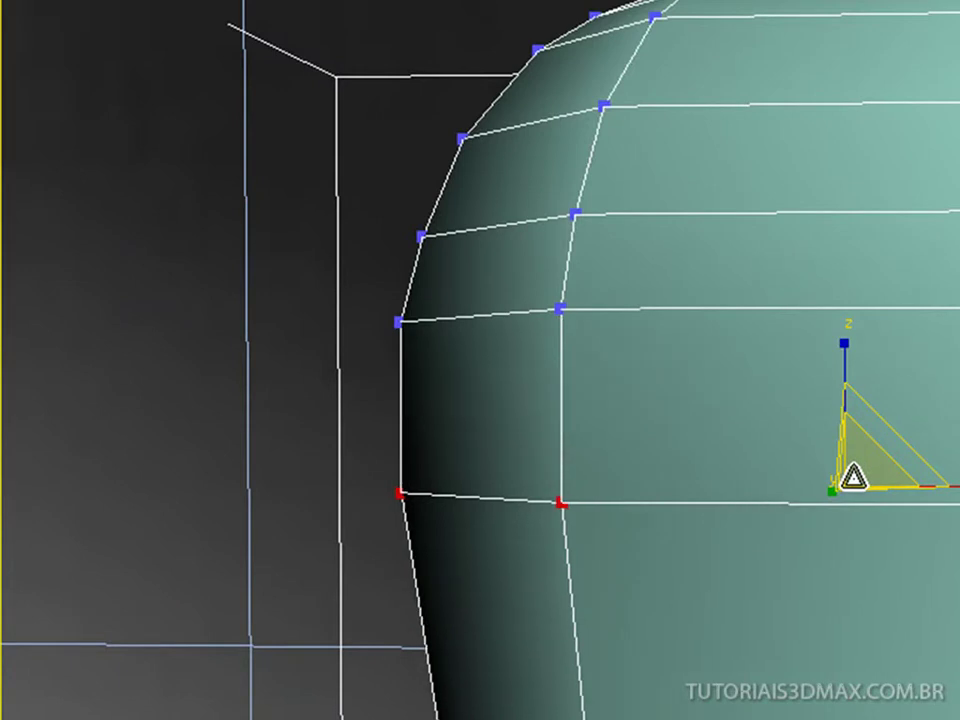
Turn NURMS subdivision back on, test-render the perspective view and close the rendered image.
scroll(853, 478, "down", 5)
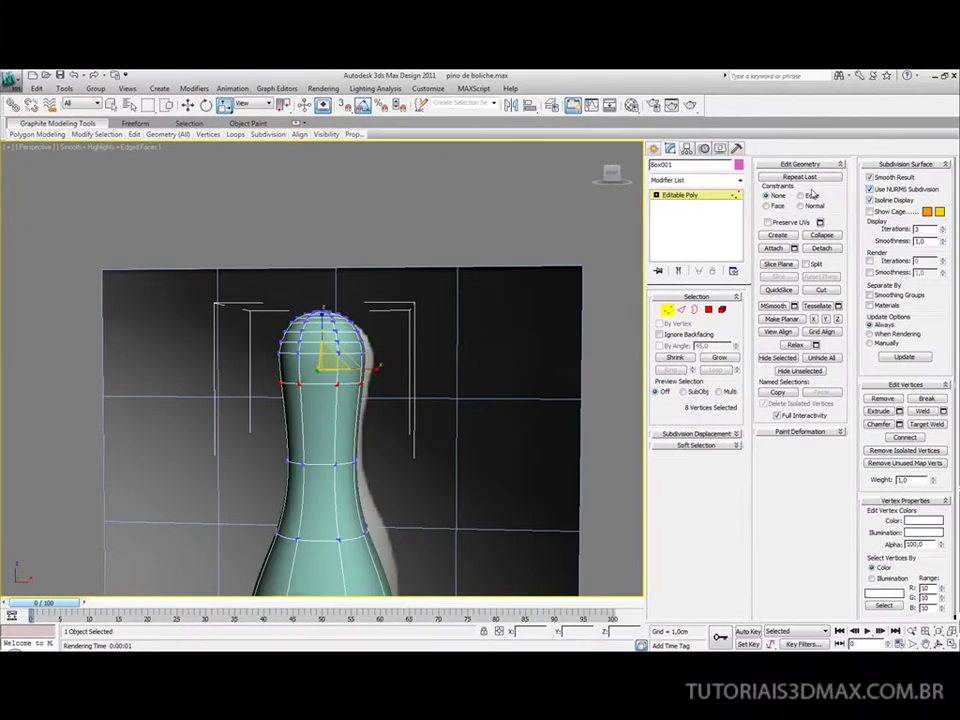
left_click(690, 105)
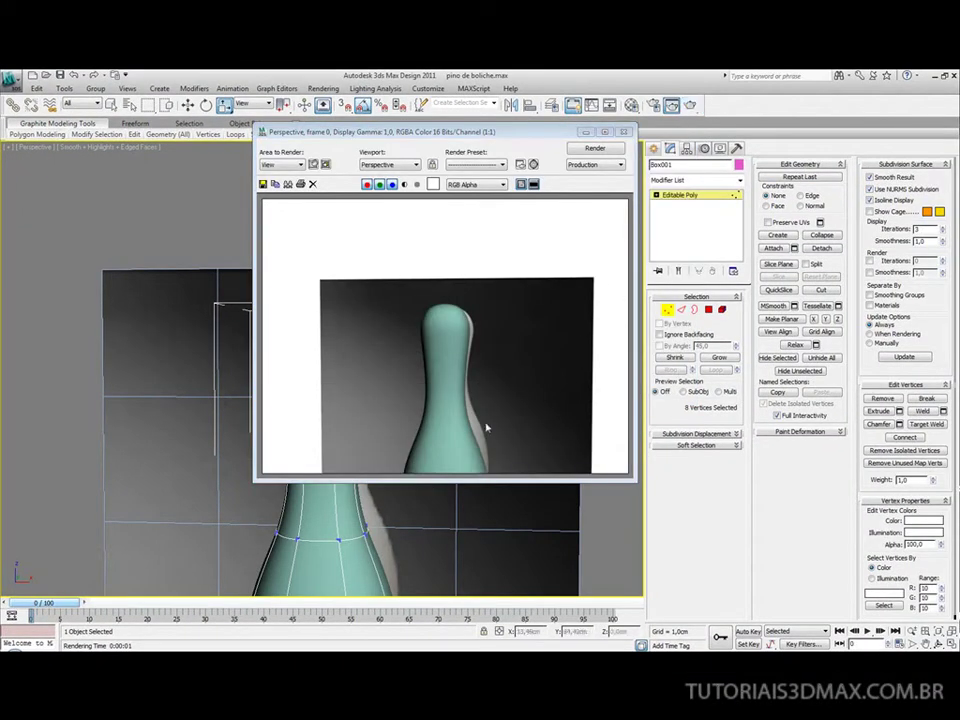
left_click(623, 131)
In the front view, select all vertices of the pin's head and switch to the uniform scale tool.
key("f")
key("z")
middle_click_drag(382, 358, 401, 431)
scroll(401, 431, "down", 3)
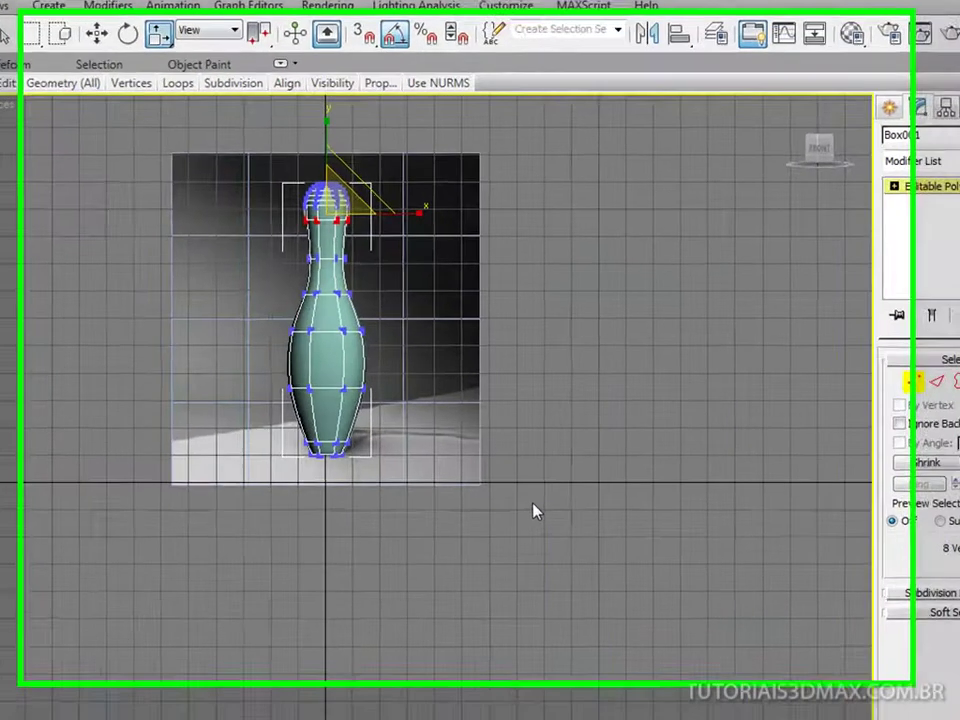
scroll(519, 549, "down", 6)
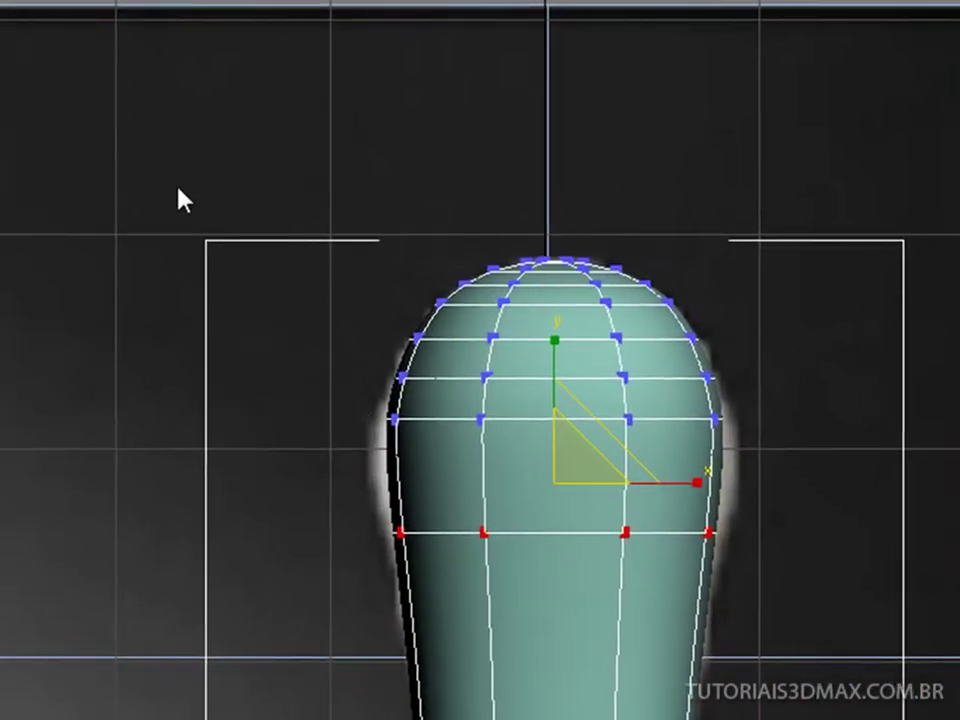
left_click_drag(103, 154, 701, 456)
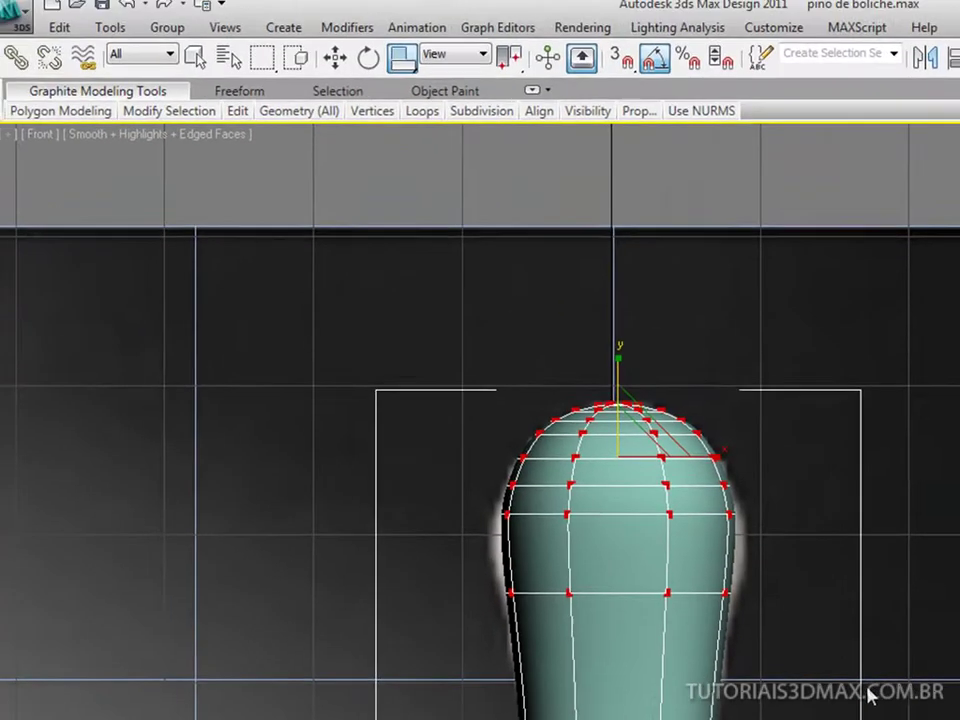
left_click_drag(401, 57, 408, 133)
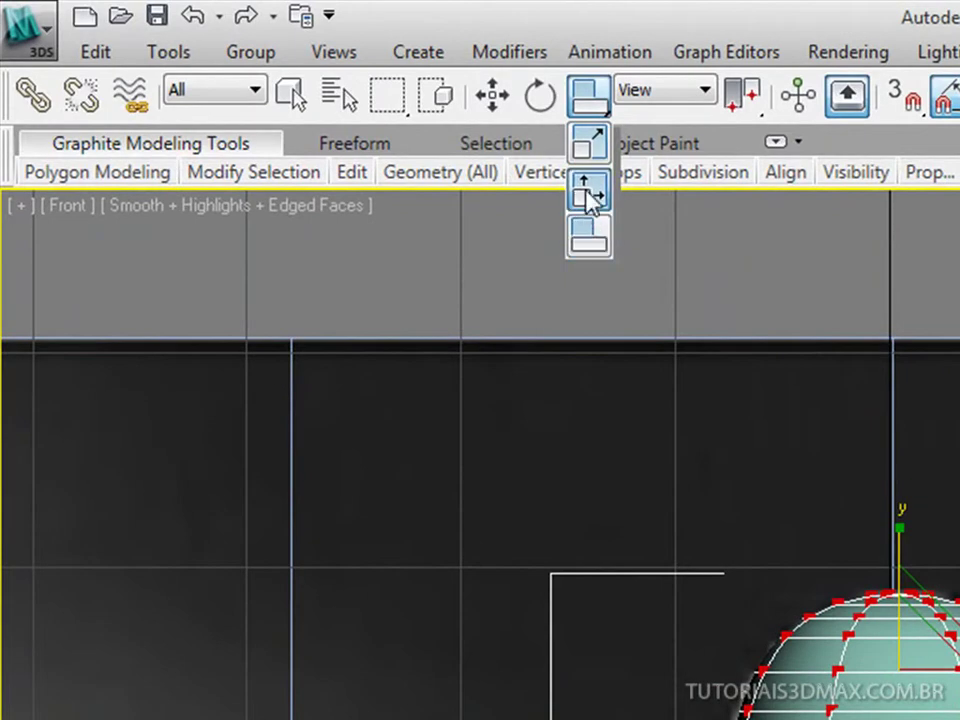
left_click_drag(590, 195, 597, 150)
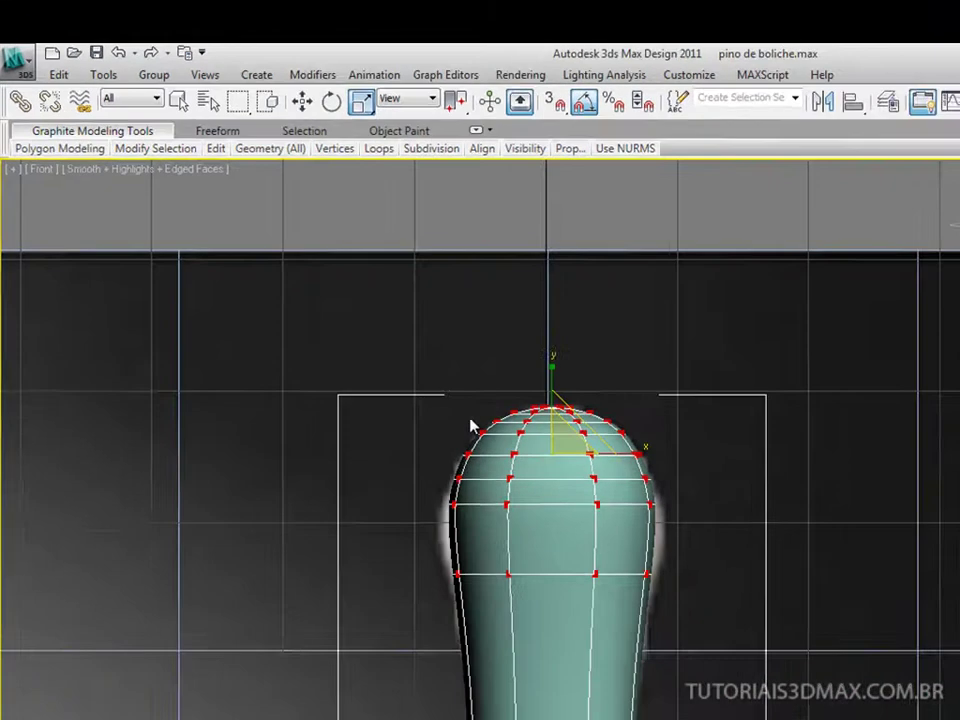
In the perspective view, scale the selected head vertices up slightly and uniformly to widen the pin's head, undoing the first attempt.
key("p")
middle_click_drag(744, 713, 718, 713)
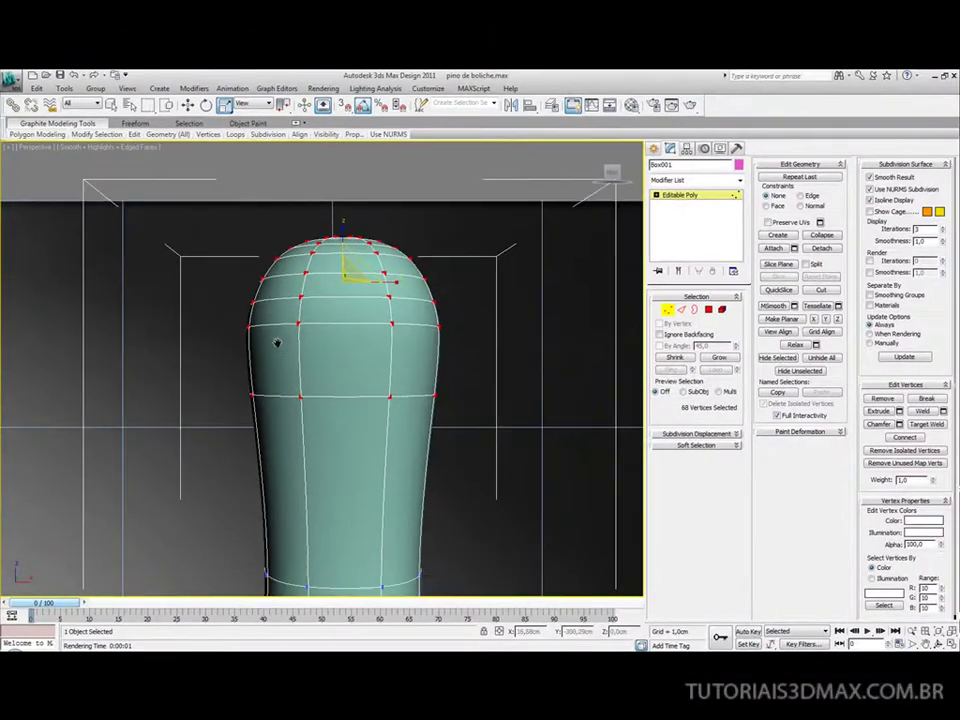
middle_click_drag(286, 348, 275, 358, "alt")
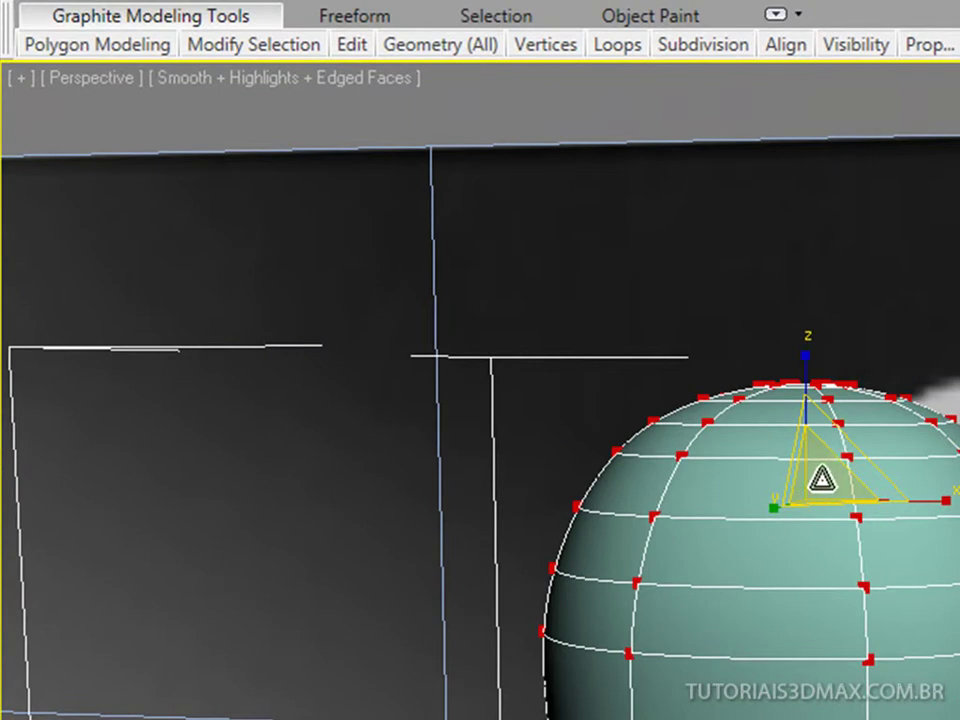
left_click_drag(818, 480, 818, 467)
key("ctrl+z")
key("ctrl+z")
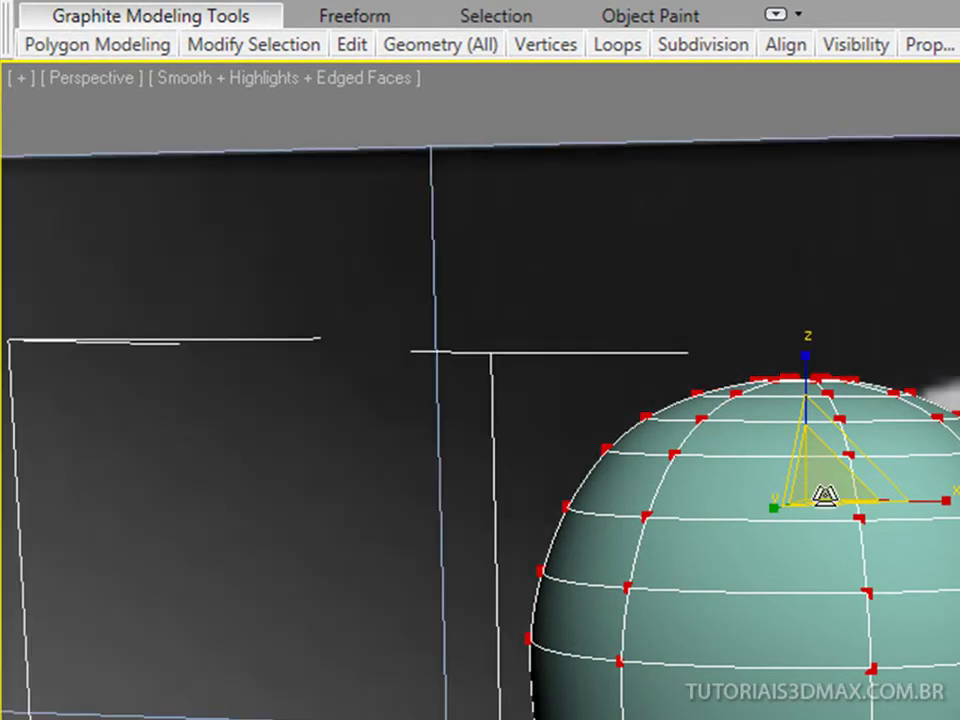
scroll(816, 498, "down", 4)
scroll(760, 660, "down", 3)
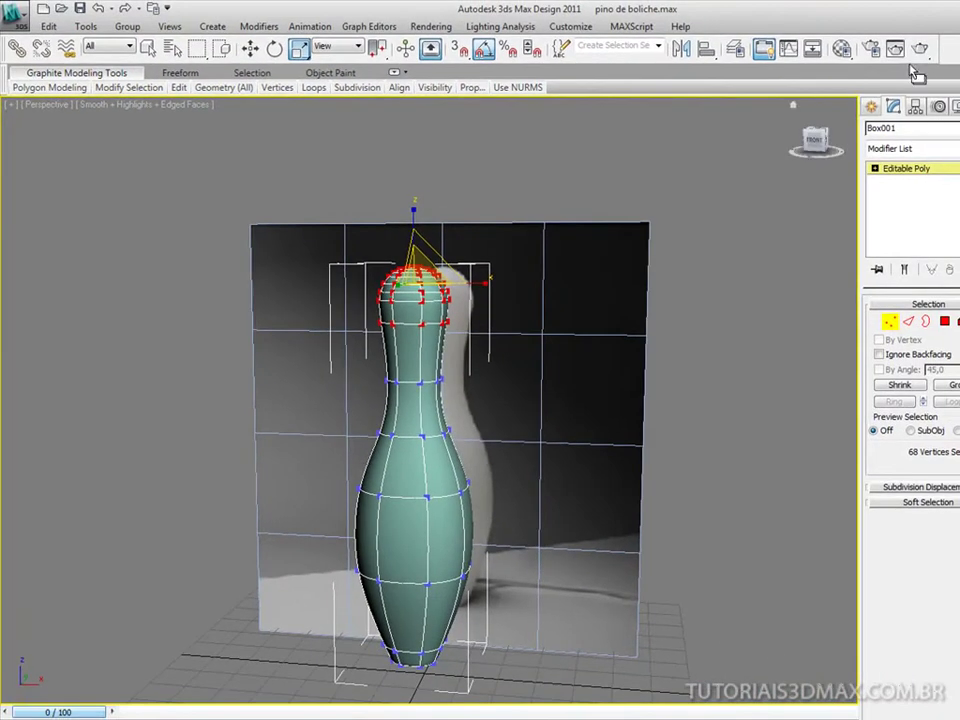
Test-render the pin in the perspective view and again in the front view, closing each rendered image.
left_click(919, 48)
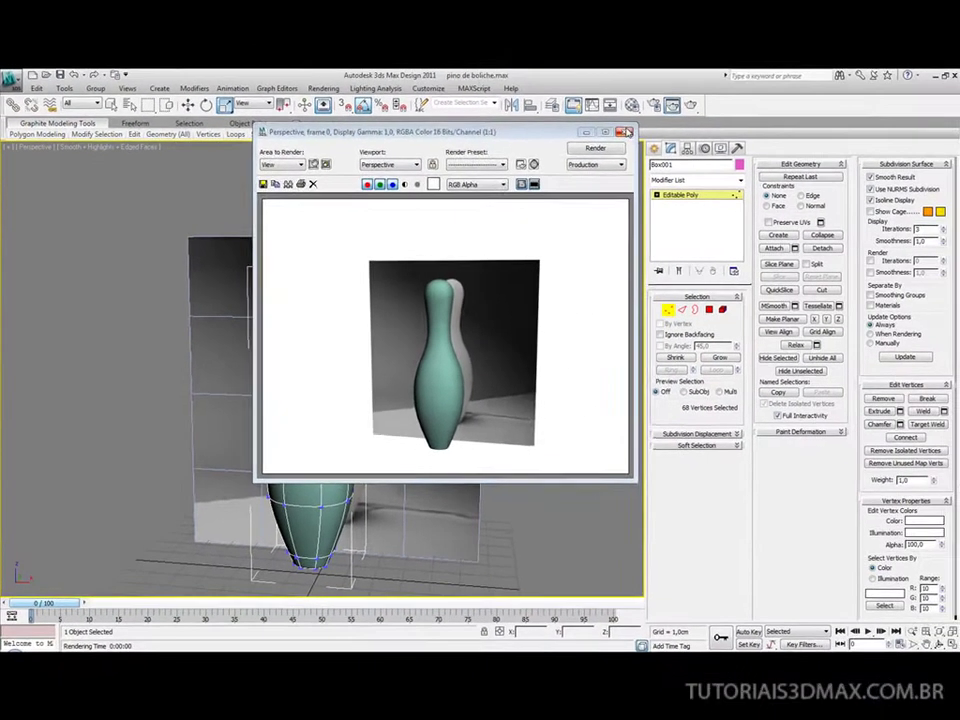
left_click(831, 84)
key("f")
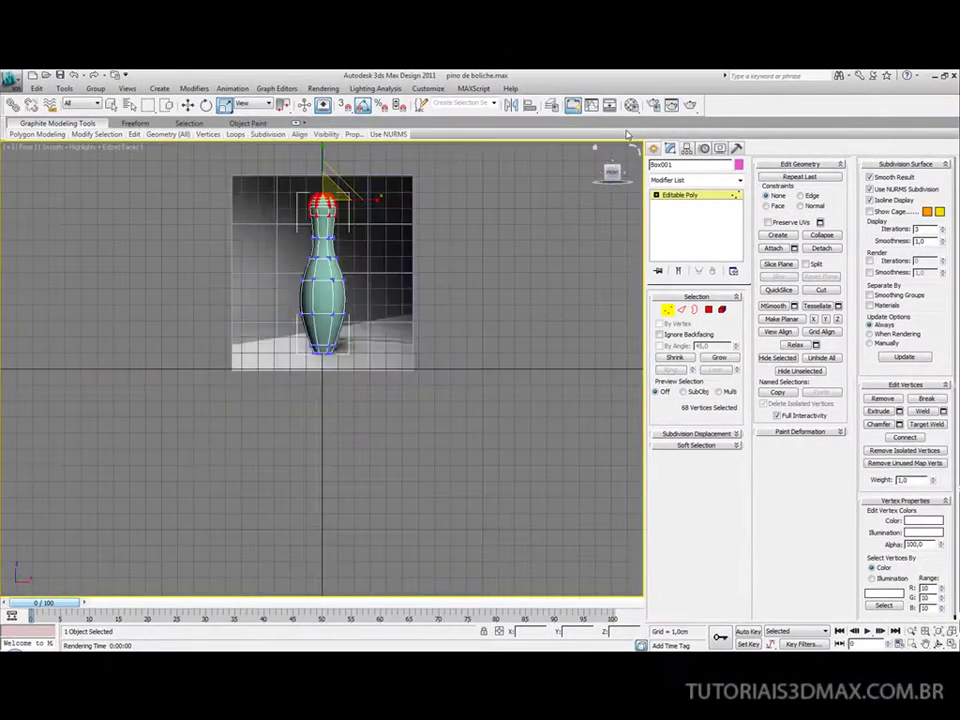
left_click(690, 105)
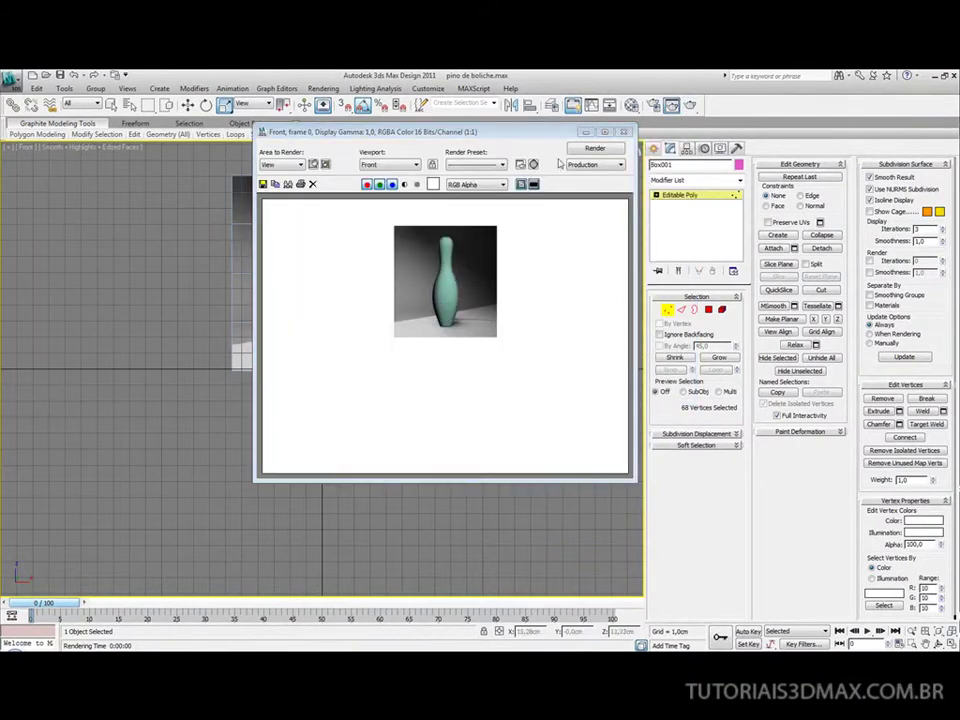
left_click(625, 131)
Examine the pin's head and neck outline against the reference photo in the perspective and front views.
middle_click_drag(343, 287, 392, 302, "alt")
key("p")
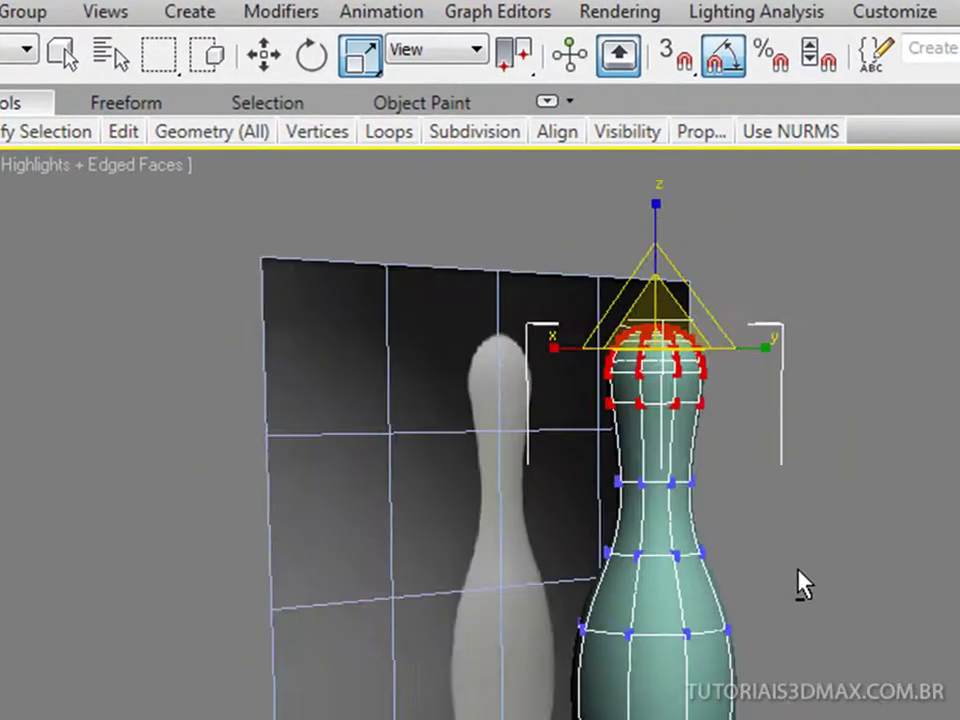
middle_click_drag(803, 585, 730, 640, "alt")
middle_click_drag(580, 655, 594, 600, "alt")
key("f")
key("z")
middle_click_drag(596, 516, 591, 600)
scroll(611, 506, "down", 4)
middle_click_drag(611, 672, 638, 553)
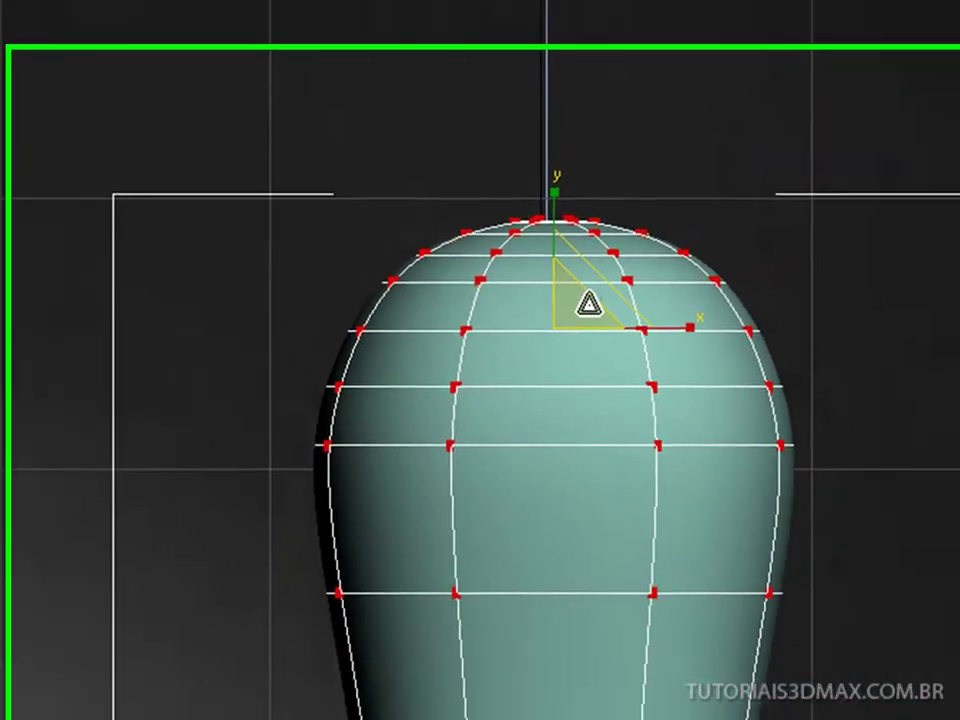
middle_click_drag(568, 636, 576, 403)
scroll(576, 403, "down", 3)
middle_click_drag(590, 614, 666, 244)
middle_click_drag(630, 455, 638, 267)
left_click_drag(236, 43, 855, 605)
middle_click_drag(687, 188, 640, 719)
key("ctrl+z")
key("ctrl+z")
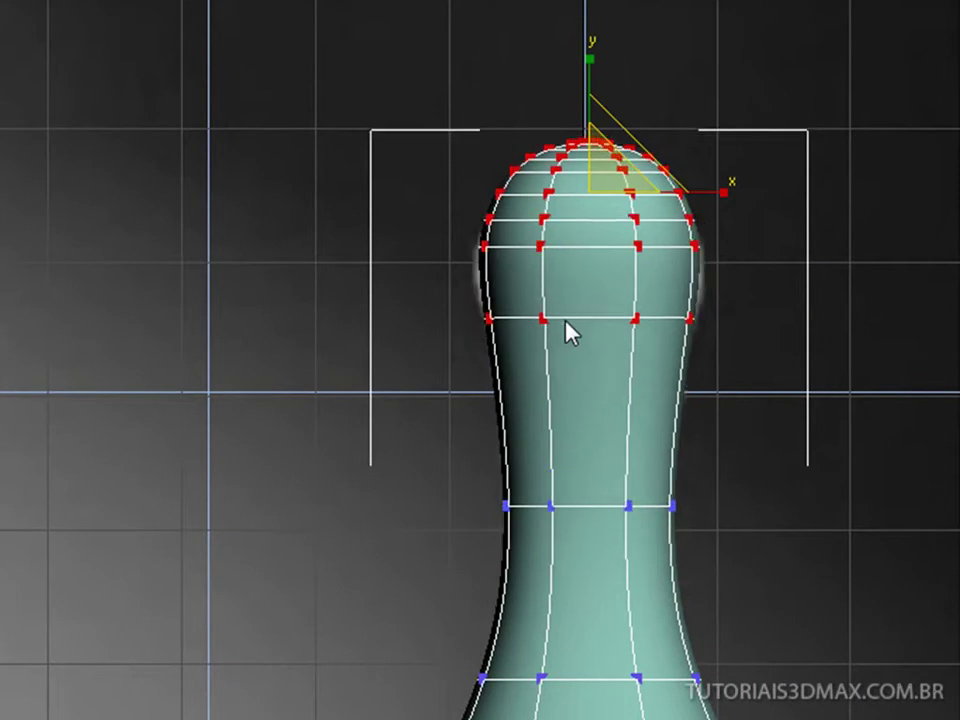
In the front view, try stretching the selected head vertices along X, undo it, and try a strong uniform enlargement instead.
key("p")
middle_click_drag(583, 272, 687, 493, "alt")
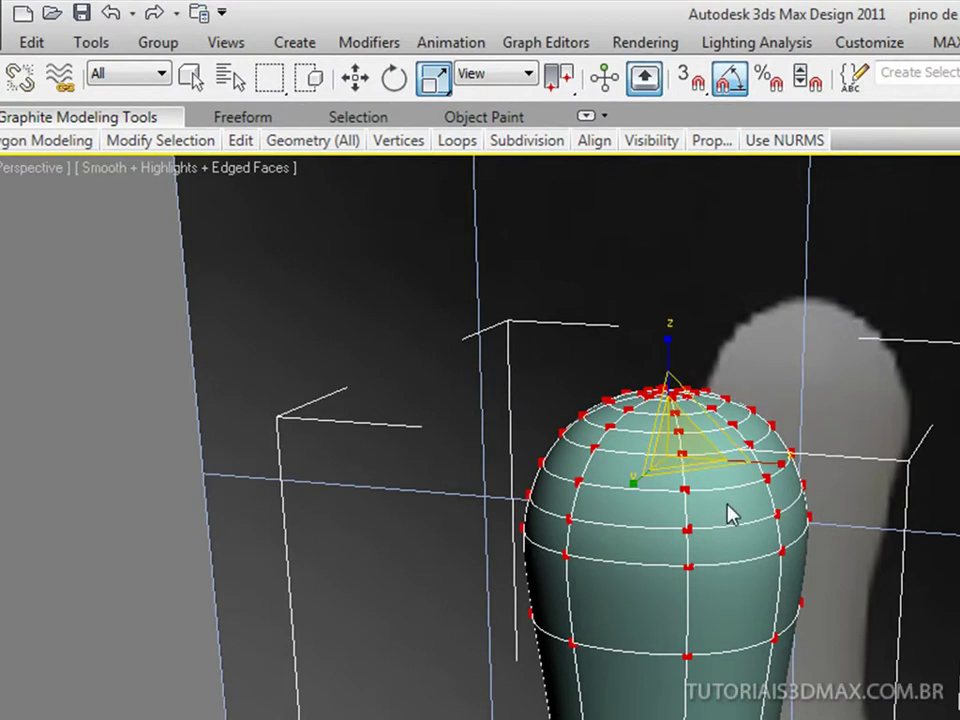
key("f")
left_click_drag(754, 285, 921, 278)
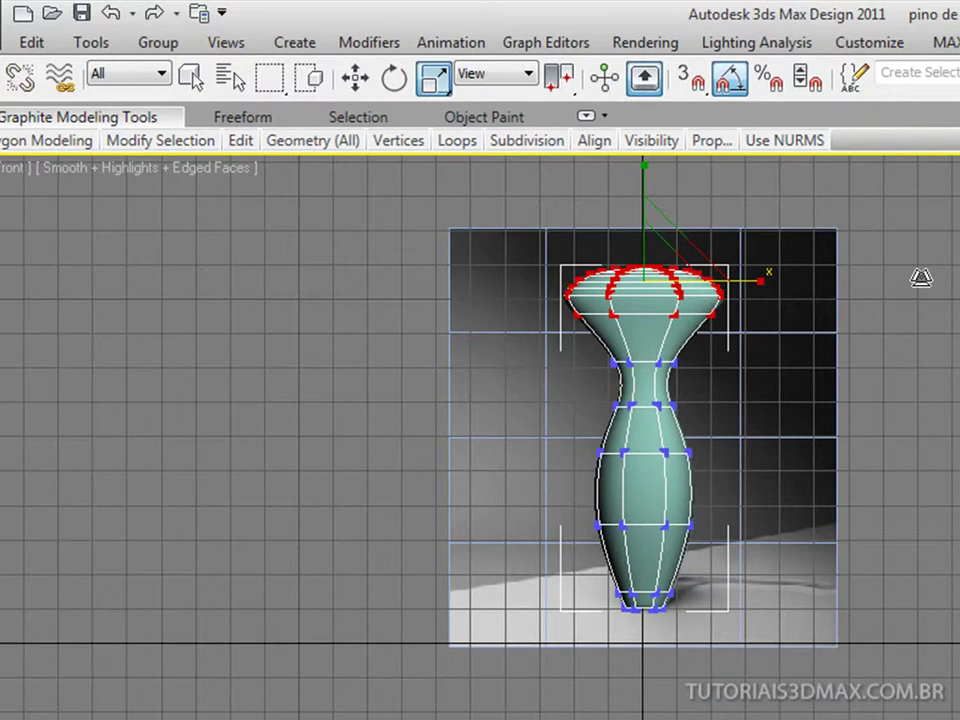
key("ctrl+z")
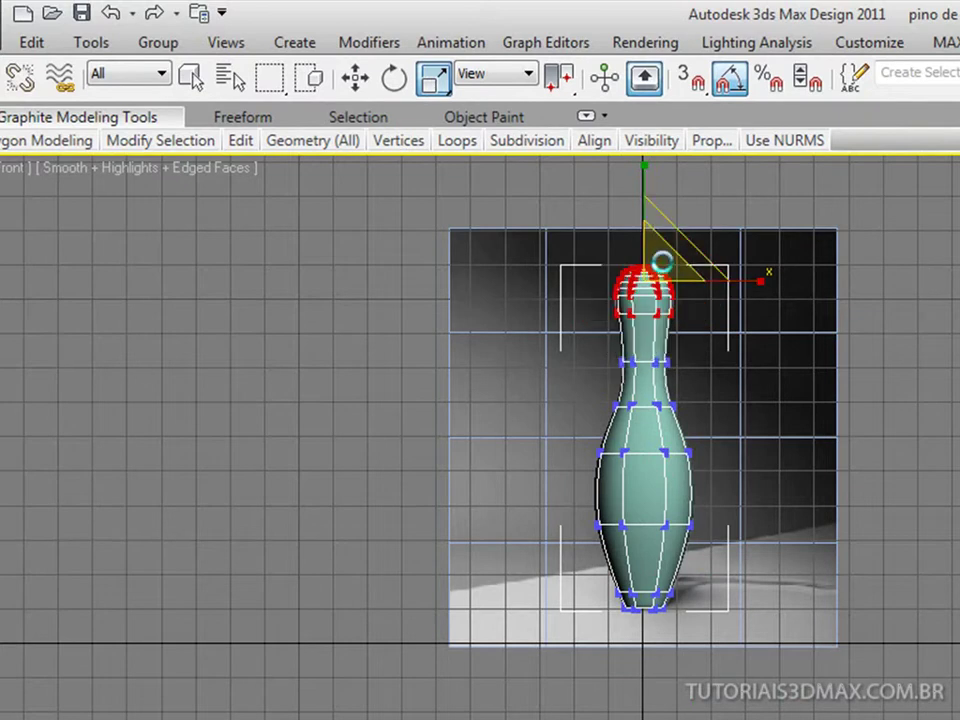
left_click_drag(708, 266, 699, 184)
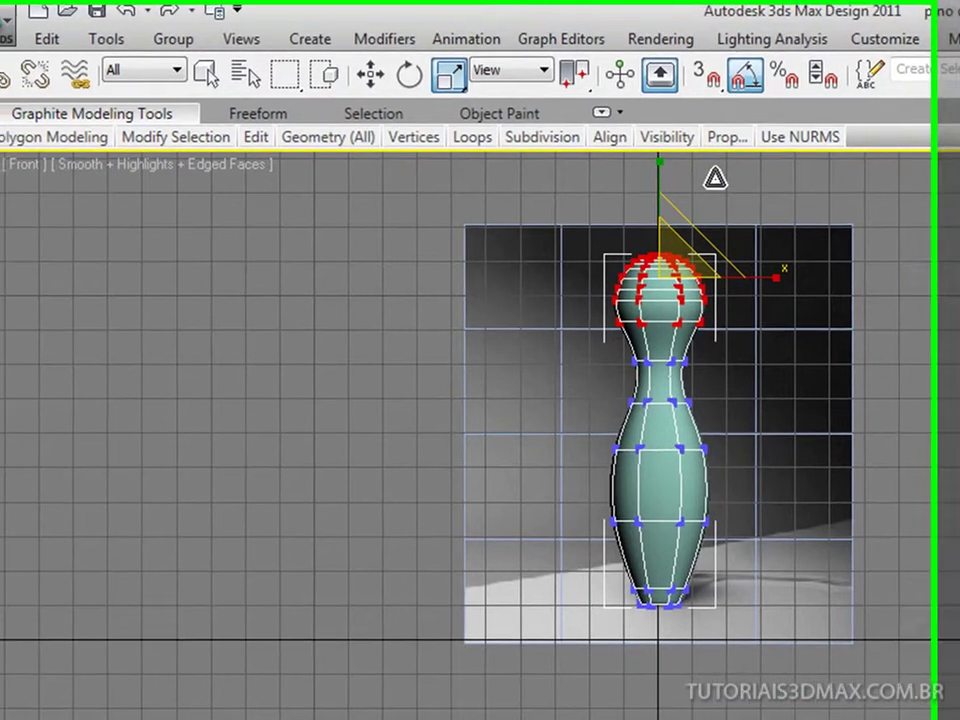
In the perspective view, scale the selected head vertices up very slightly and uniformly.
key("p")
middle_click_drag(750, 190, 654, 467, "alt")
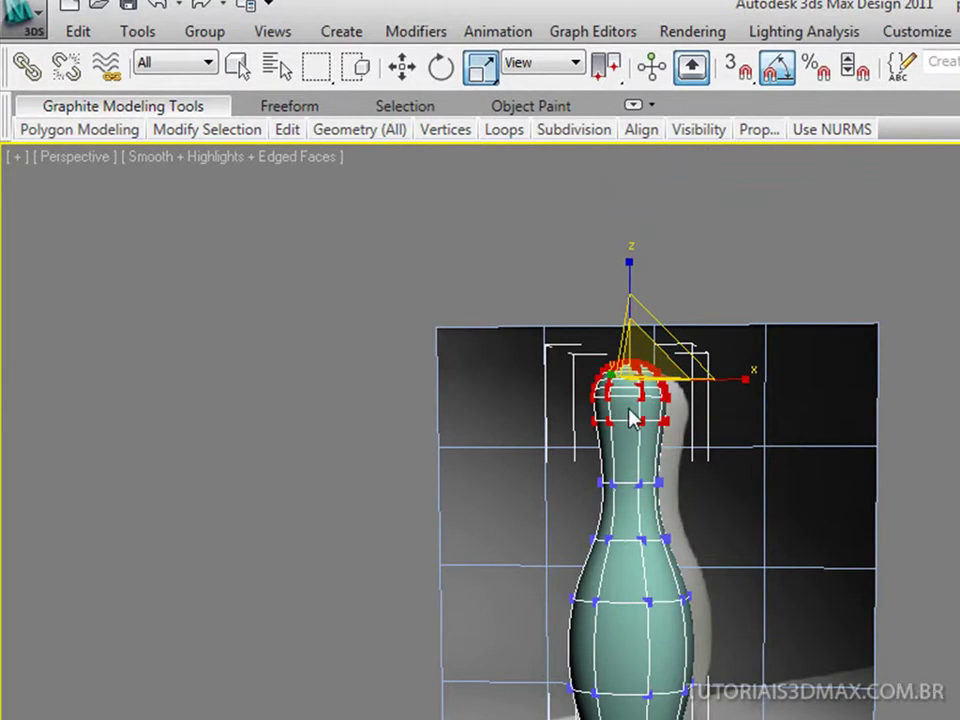
middle_click_drag(638, 398, 619, 546, "alt")
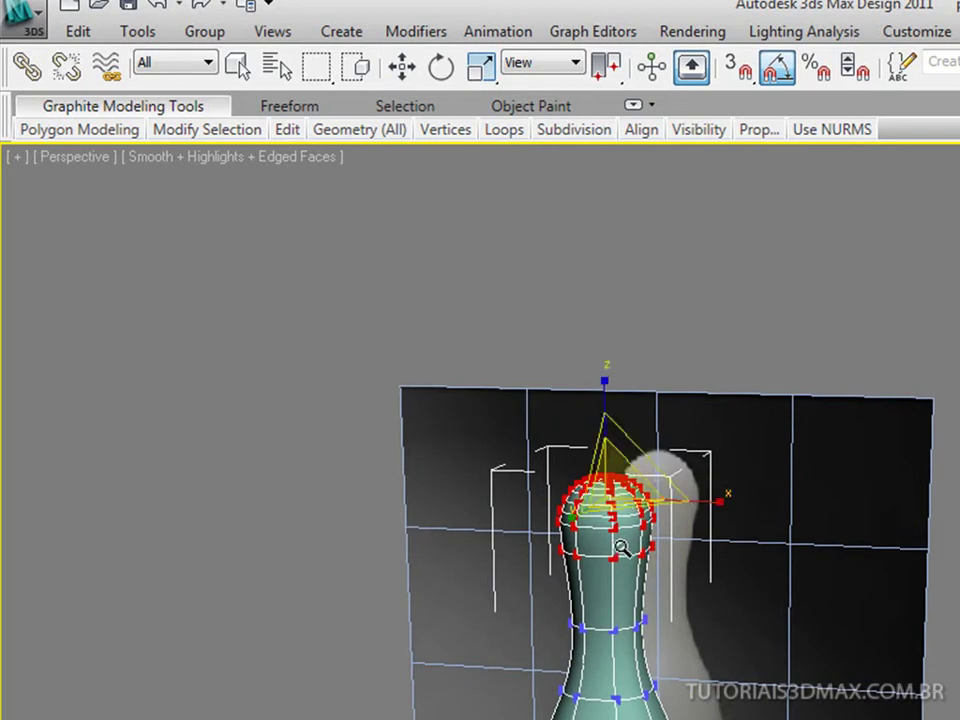
left_click_drag(617, 482, 617, 475)
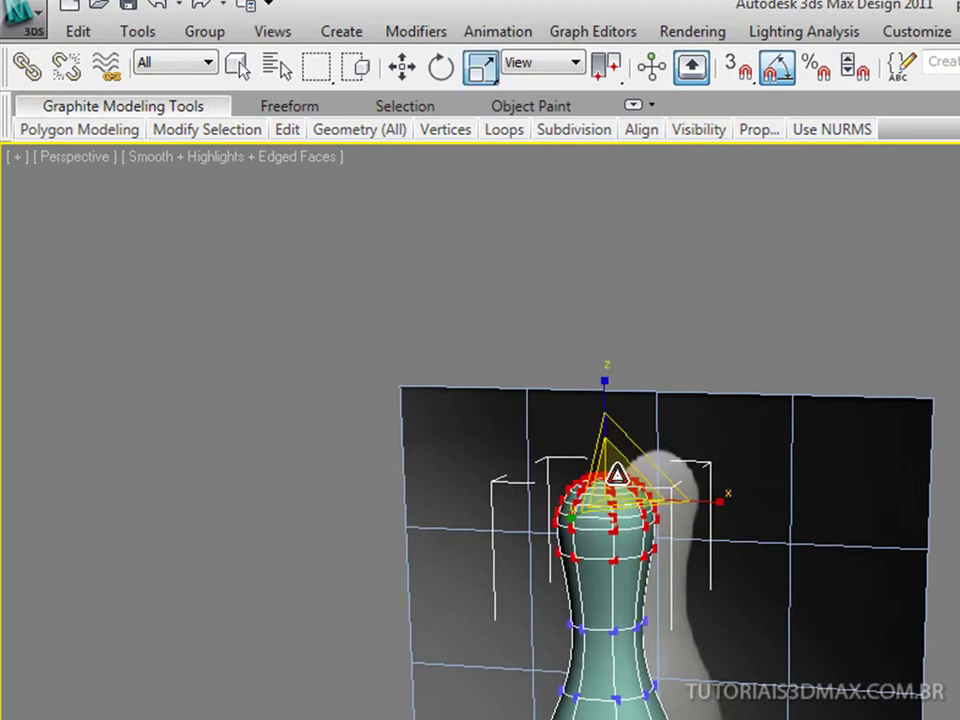
Select the two vertex rings around the pin's belly in the front view and scale them up slightly in the perspective view.
key("f")
scroll(662, 542, "up", 8)
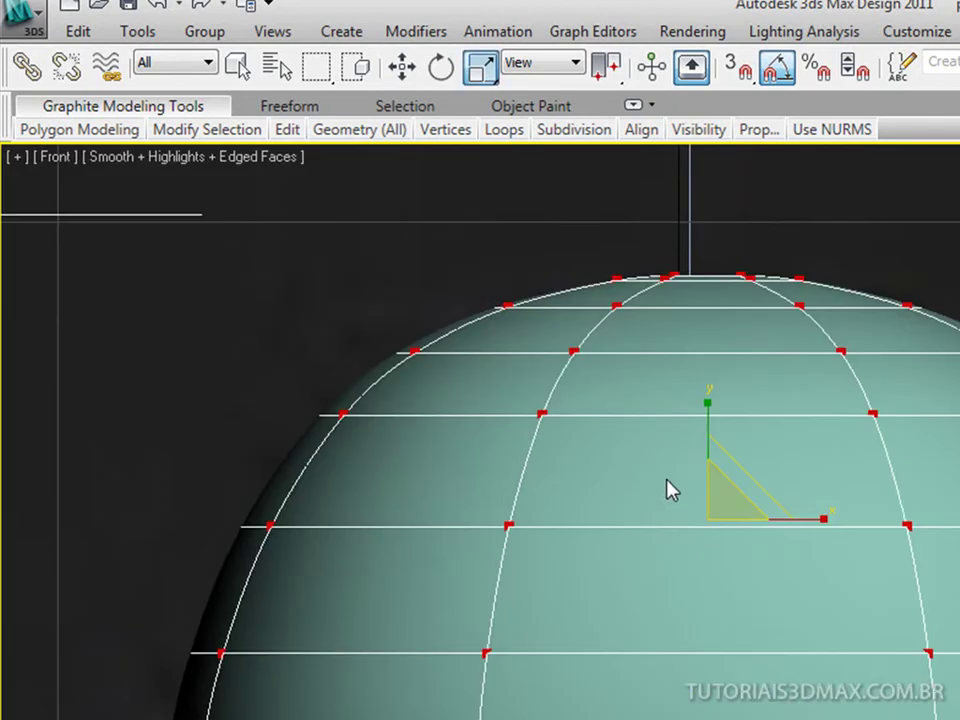
scroll(671, 489, "down", 2)
scroll(678, 522, "down", 2)
middle_click_drag(678, 522, 744, 308)
scroll(705, 582, "down", 4)
middle_click_drag(705, 580, 740, 302)
middle_click_drag(703, 549, 717, 418)
scroll(628, 690, "down", 3)
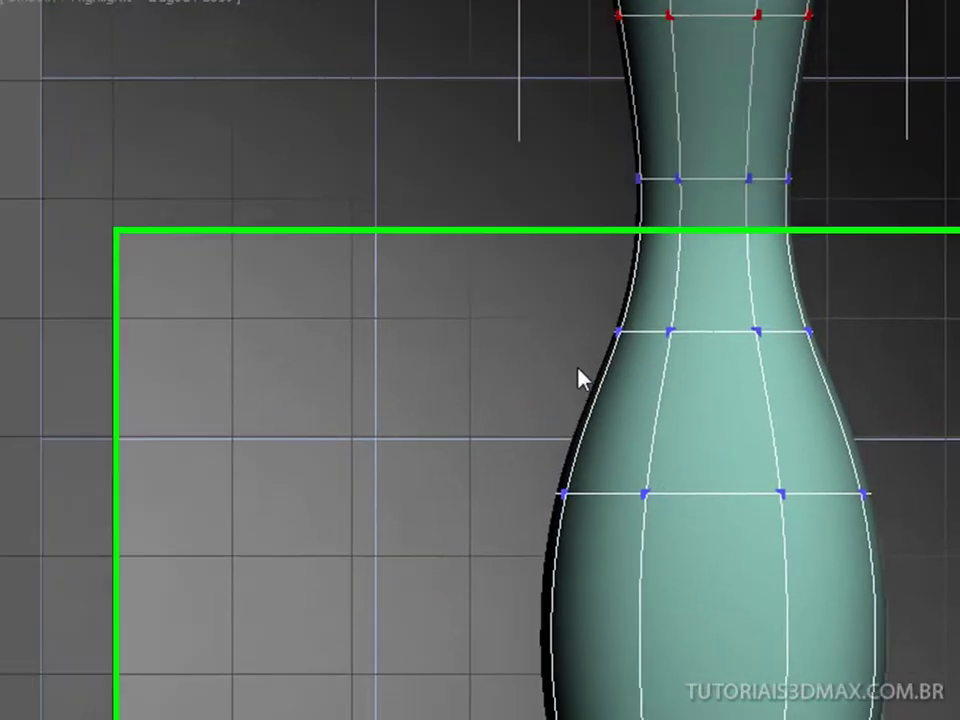
left_click_drag(304, 230, 913, 684)
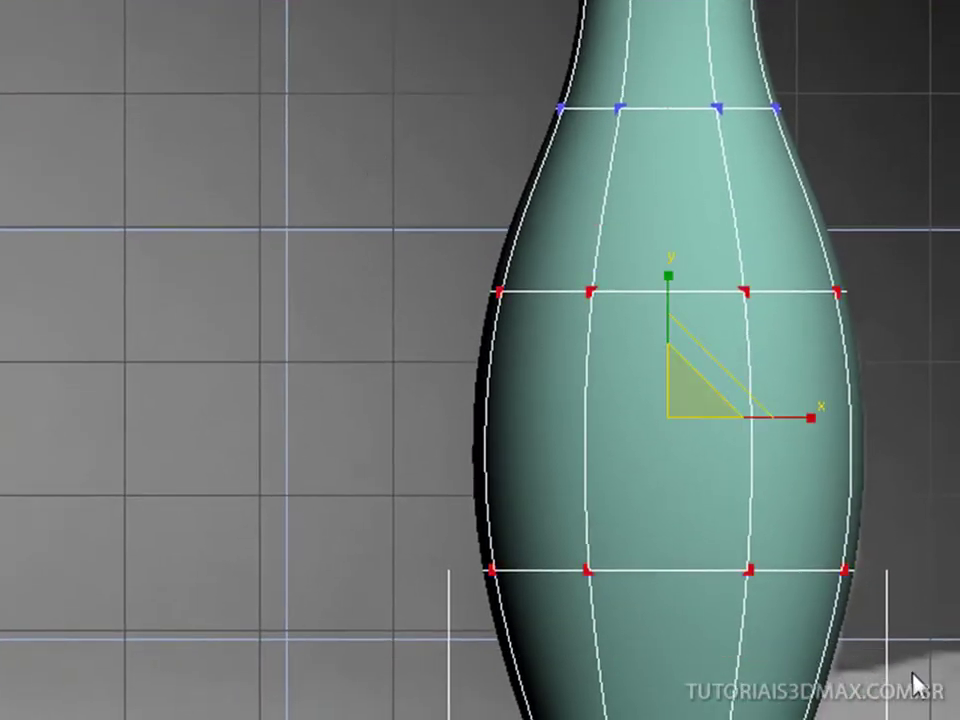
key("p")
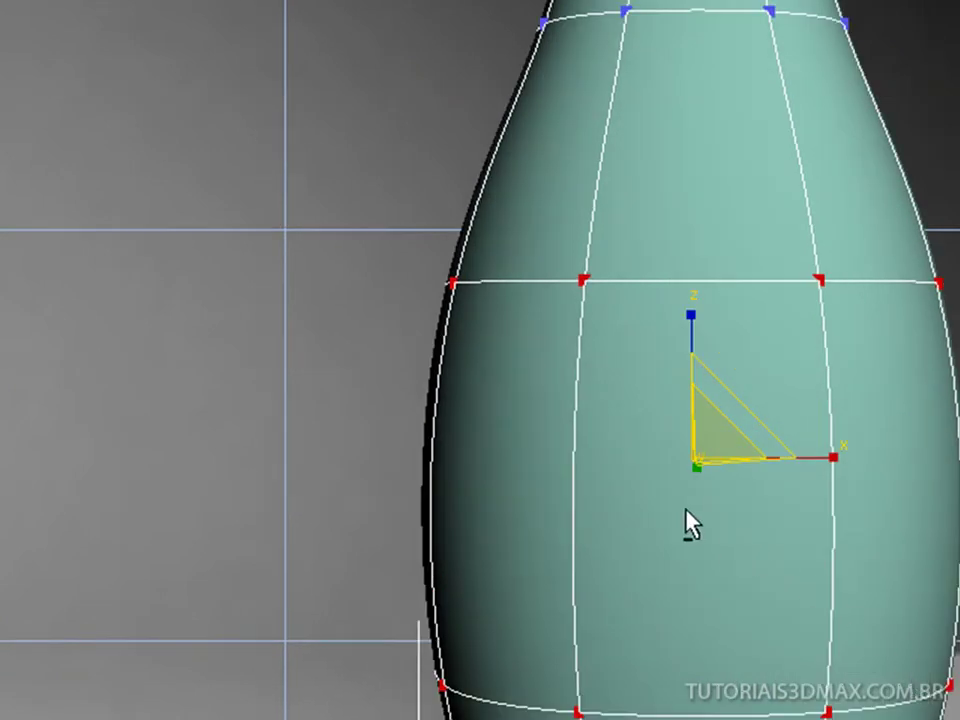
middle_click_drag(687, 509, 664, 521, "alt")
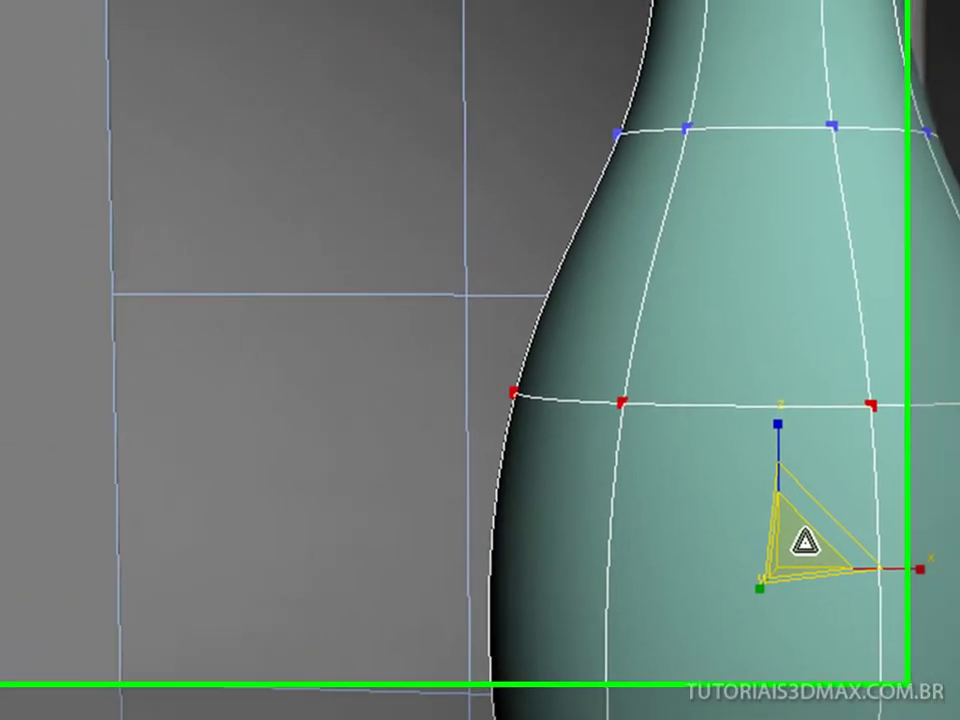
Check the belly's outline against the photo in the front view, test-render the perspective view and close the image.
key("f")
key("z")
middle_click_drag(868, 596, 828, 614)
scroll(842, 632, "down", 5)
scroll(840, 640, "down", 4)
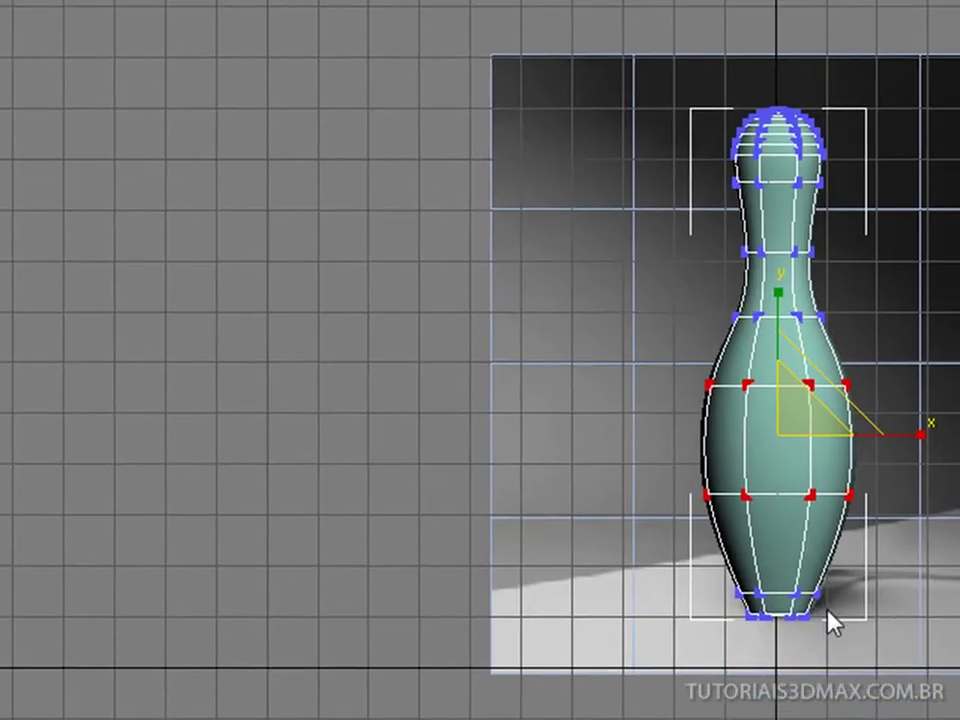
key("p")
middle_click_drag(798, 534, 693, 576, "alt")
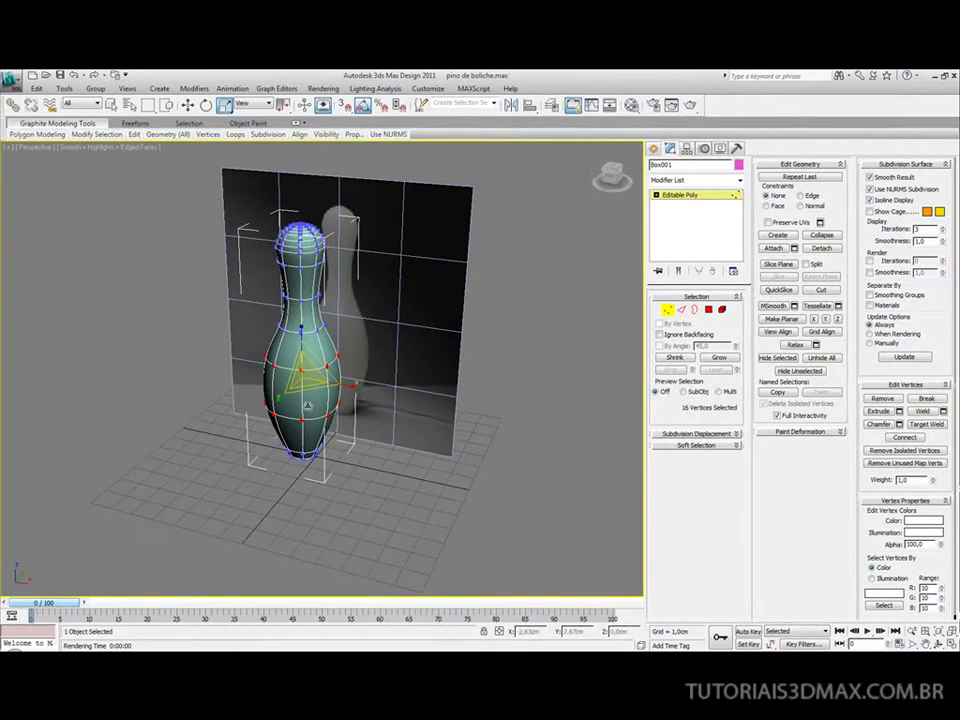
left_click(690, 106)
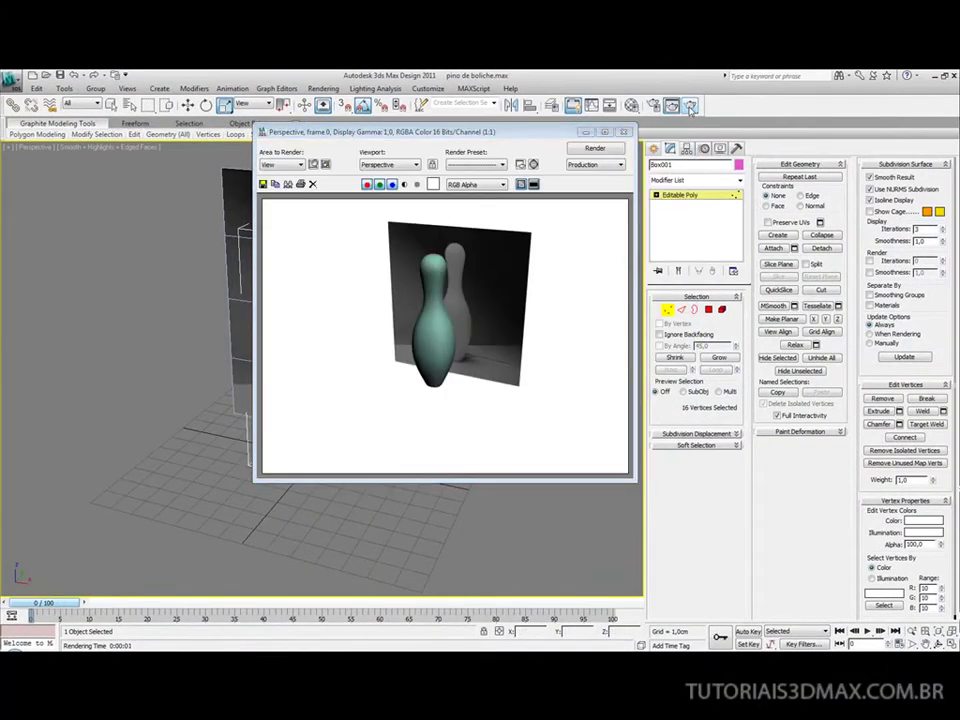
left_click(623, 131)
Select the vertex ring at the pin's narrowest neck section in the front view and scale it inward slightly in the perspective view.
key("f")
key("z")
middle_click_drag(381, 284, 387, 282)
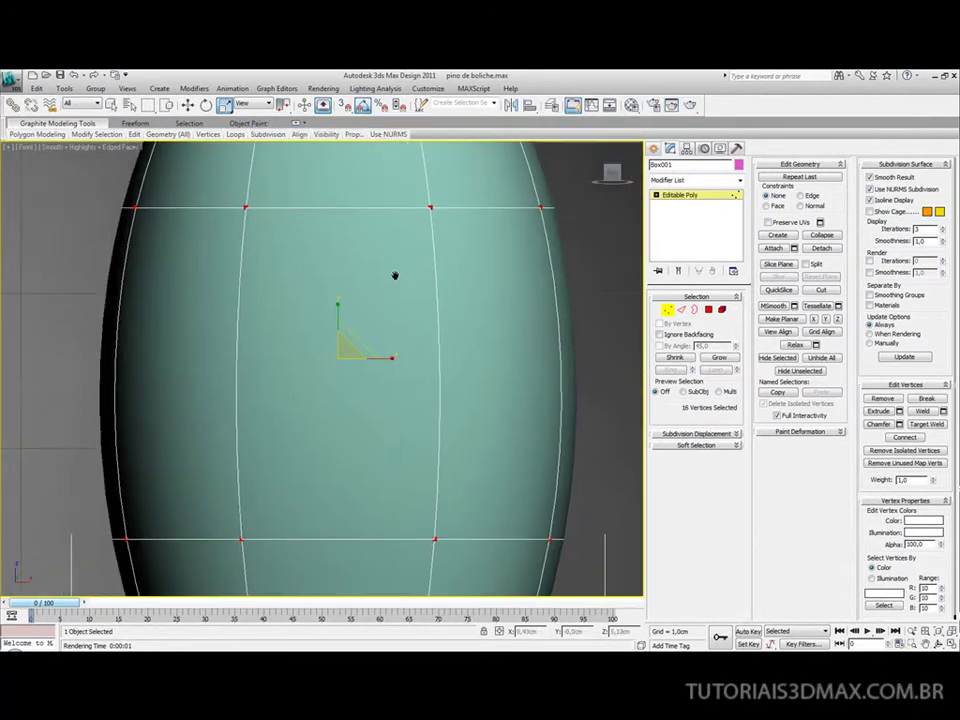
scroll(386, 282, "down", 8)
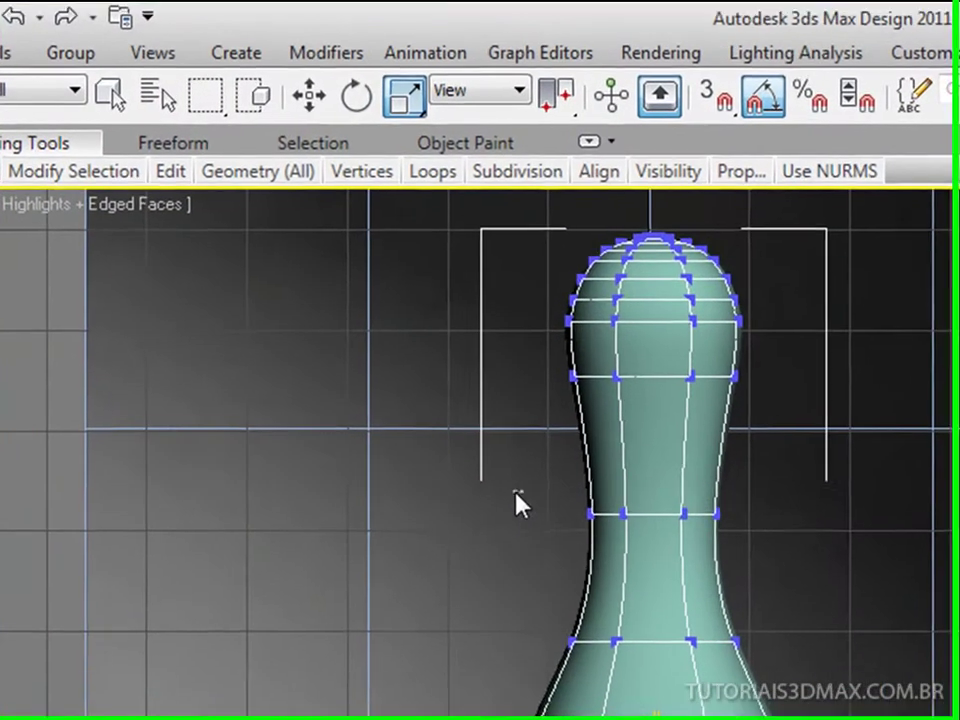
left_click_drag(520, 503, 772, 561)
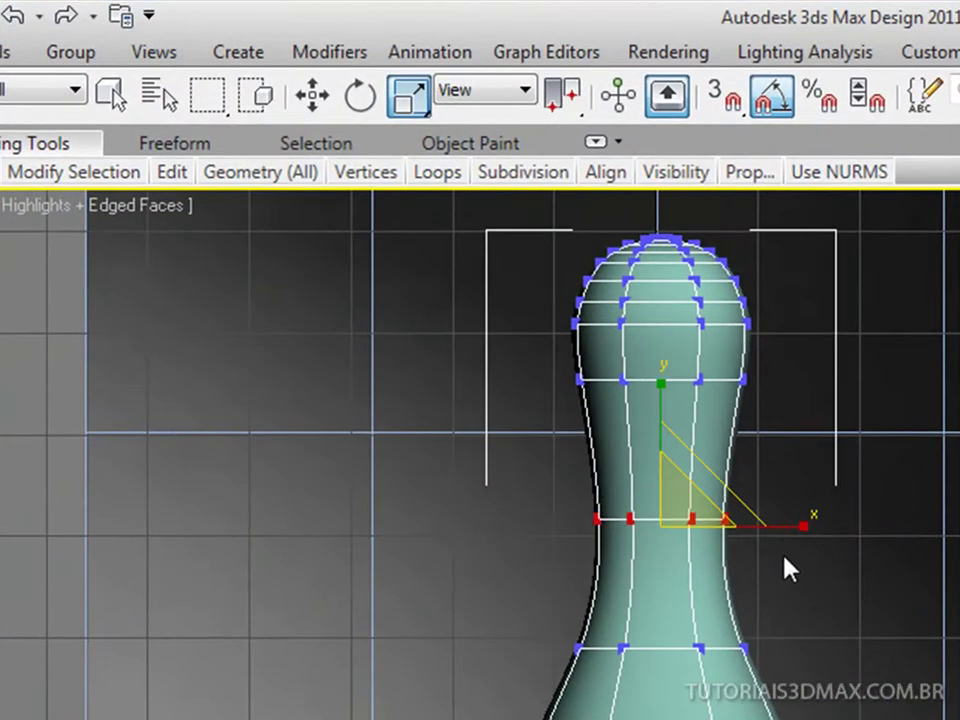
key("p")
middle_click_drag(666, 498, 651, 476, "alt")
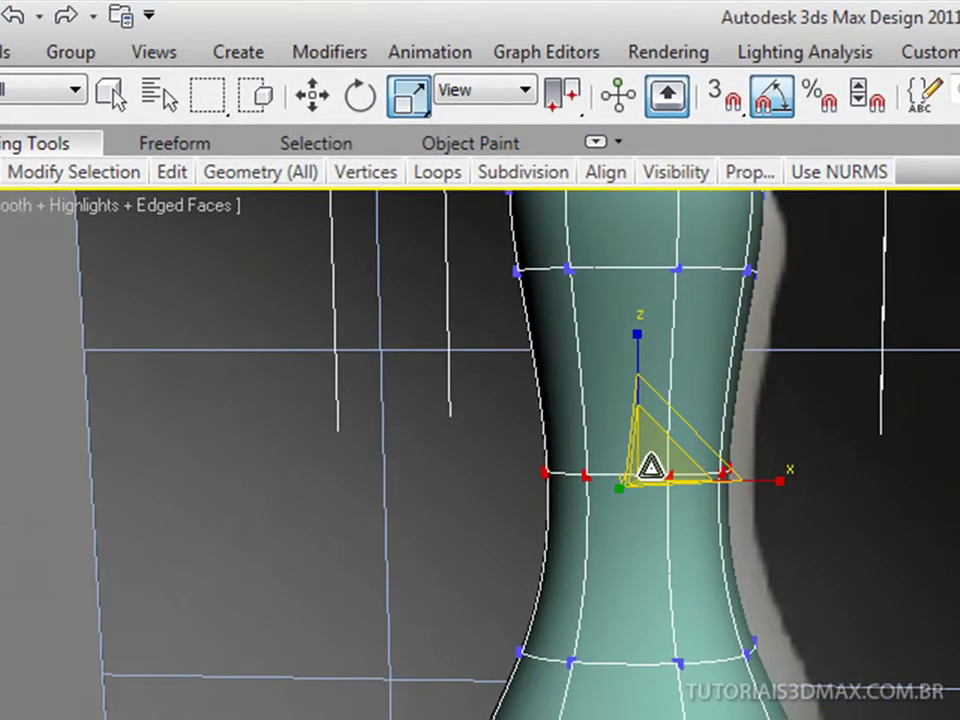
left_click_drag(656, 462, 654, 500)
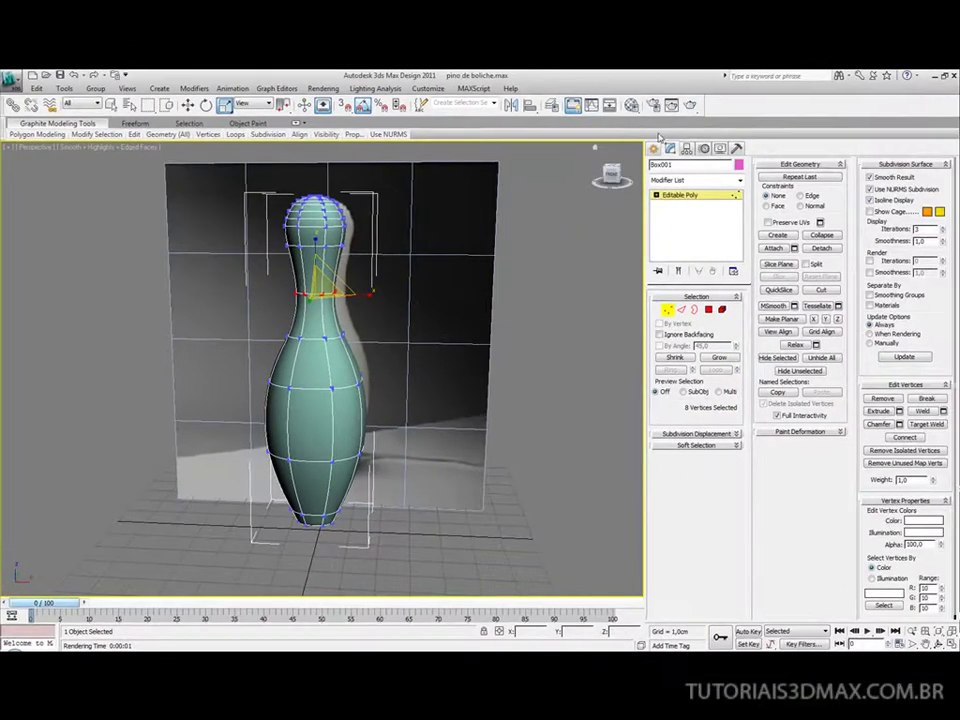
Test-render the narrowed neck, reselect the head vertices and render the perspective view again, closing both images.
left_click(692, 105)
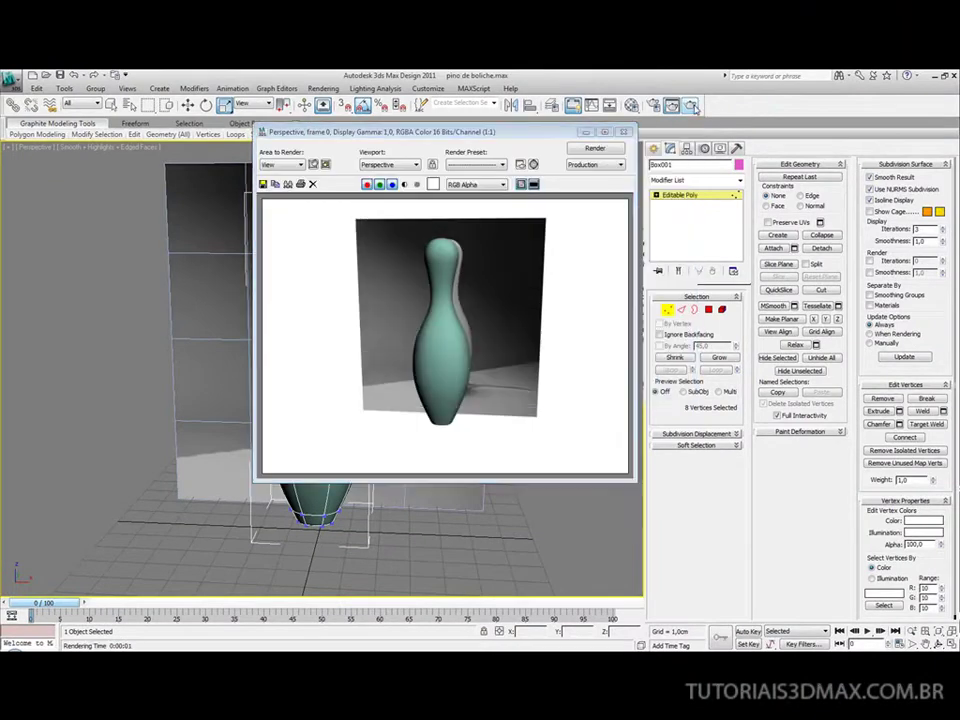
left_click(622, 132)
left_click_drag(214, 188, 355, 268)
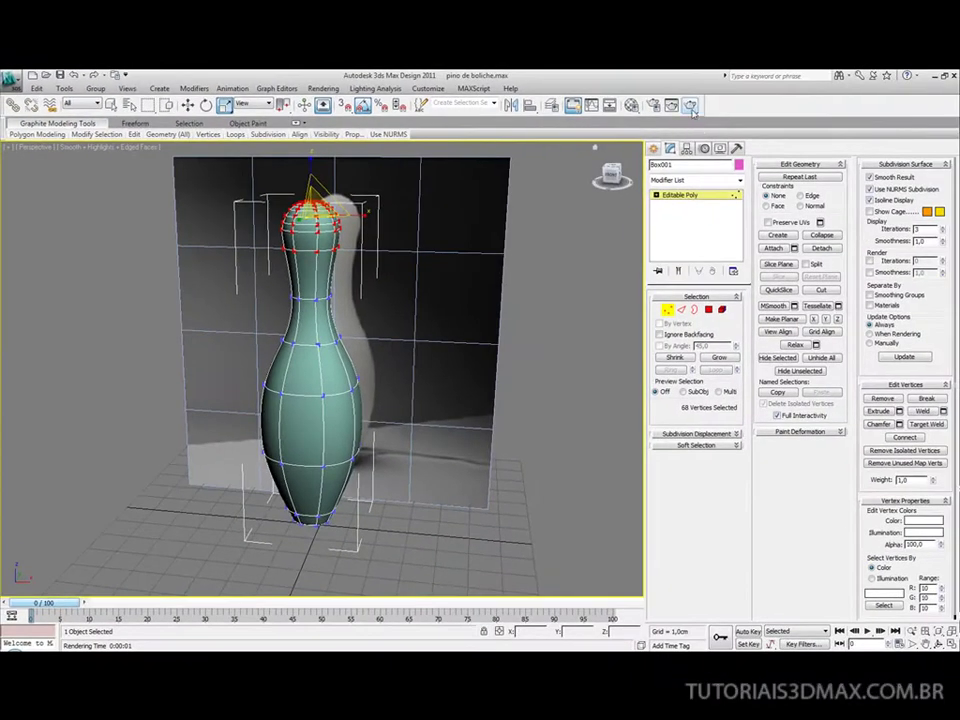
left_click(747, 105)
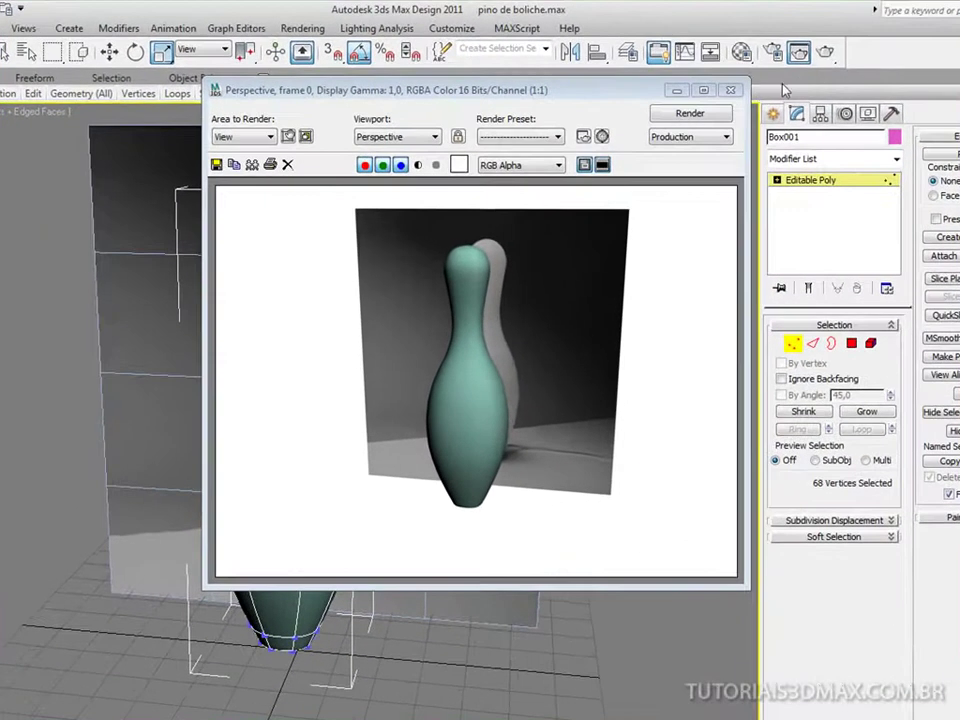
left_click(623, 131)
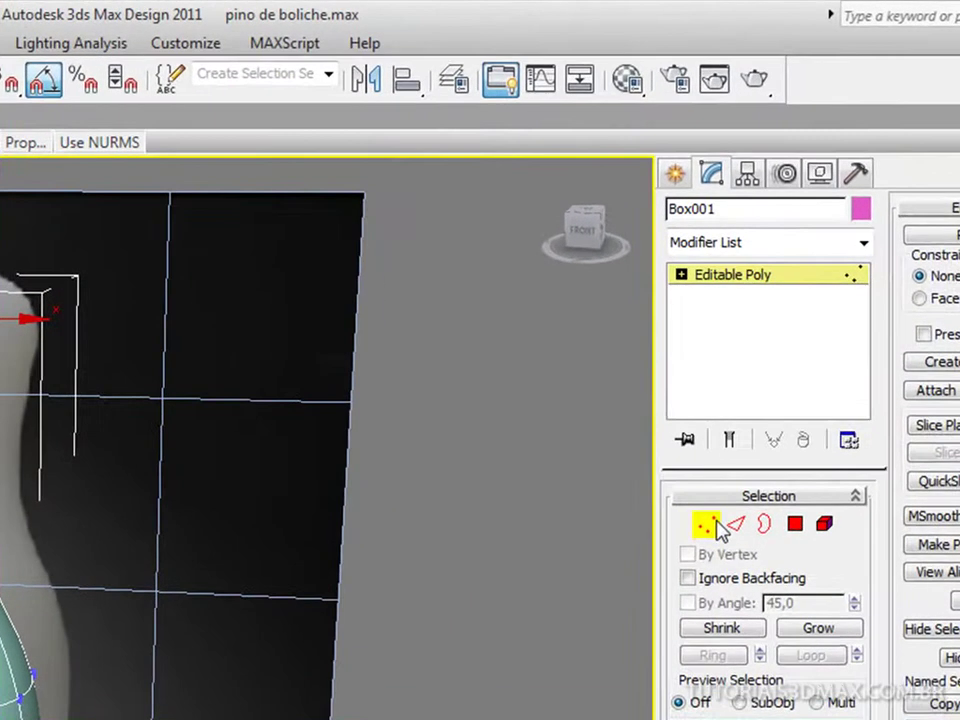
Leave vertex editing, deselect the pin and delete the reference photo plane behind it.
left_click(733, 474)
left_click(610, 458)
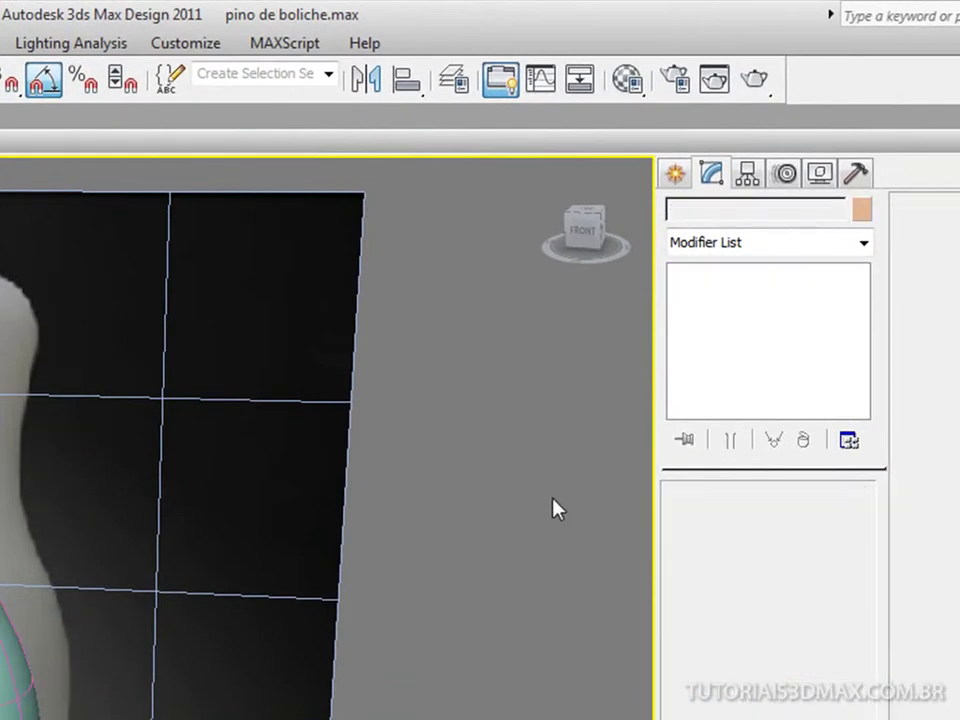
left_click(328, 475)
key("Delete")
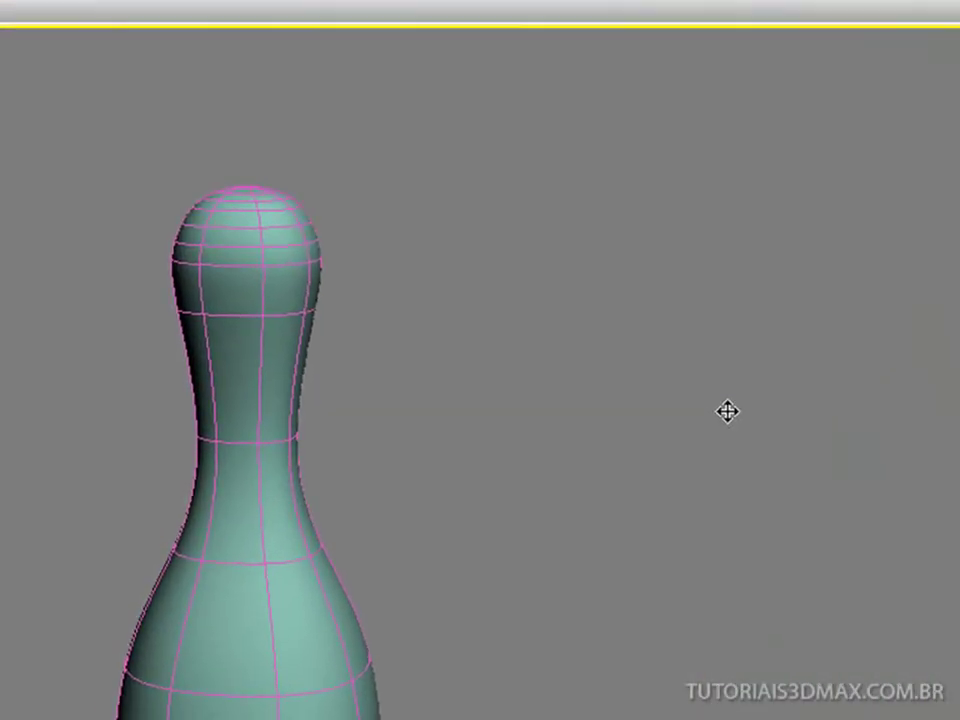
Switch to the ref folder in the file explorer and open the ref2 picture of the striped pins.
key("alt+Tab")
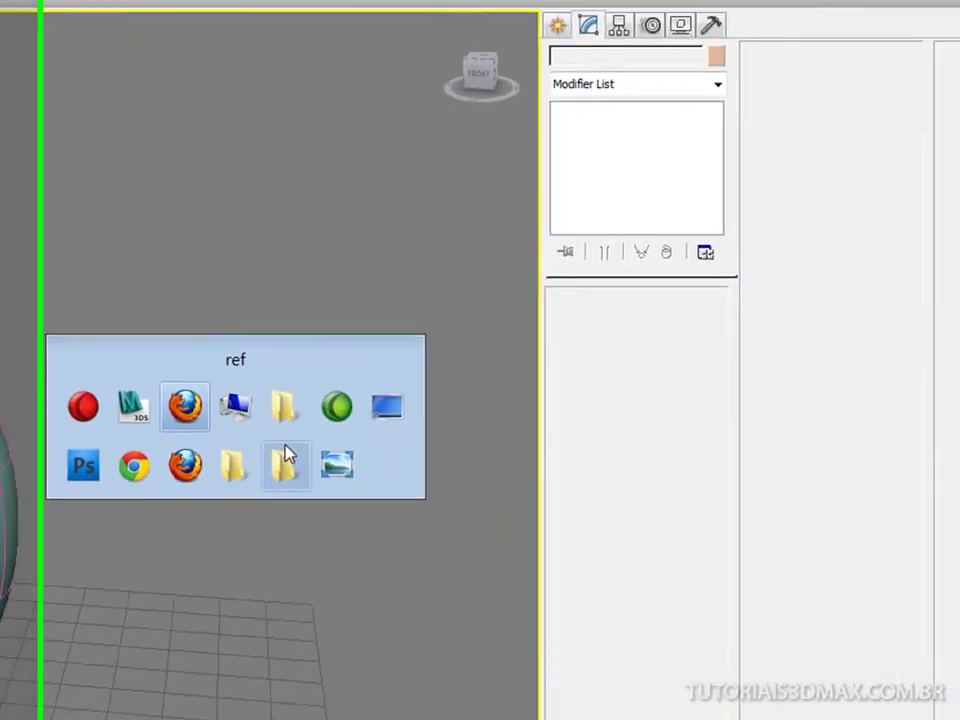
left_click(666, 622)
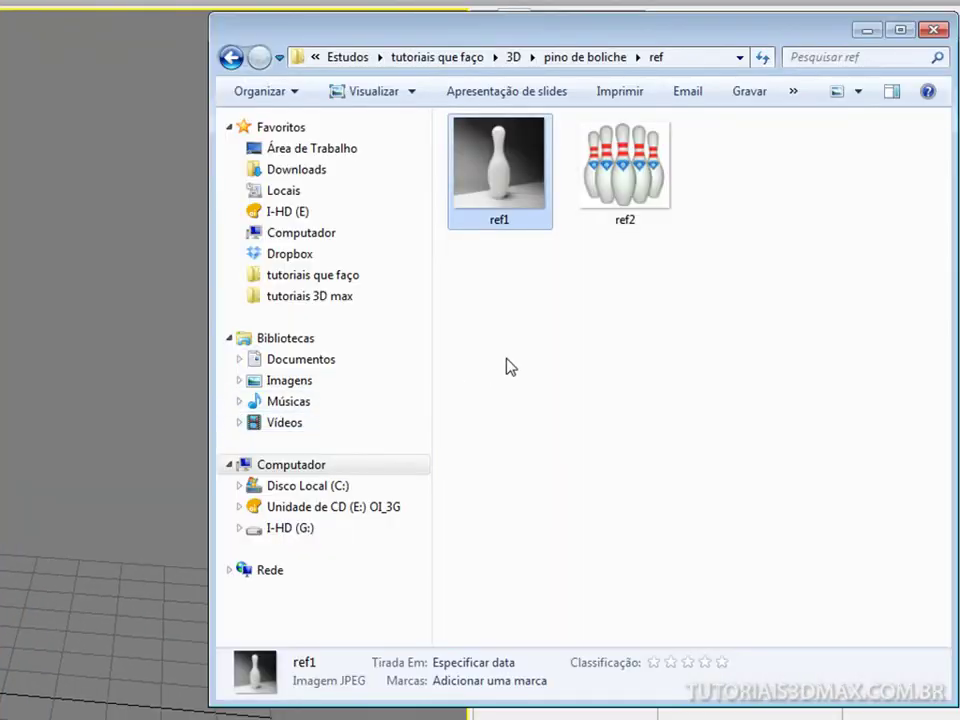
double_click(602, 192)
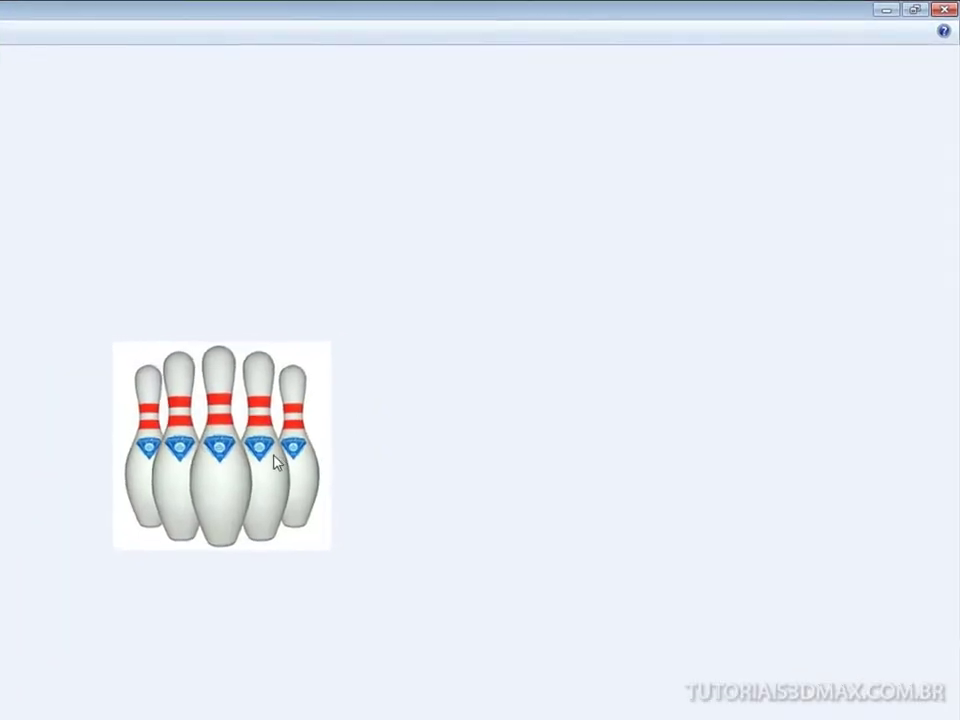
Examine the enlarged ref2 picture of the striped pins, close it and return to 3ds Max.
scroll(270, 456, "up", 3)
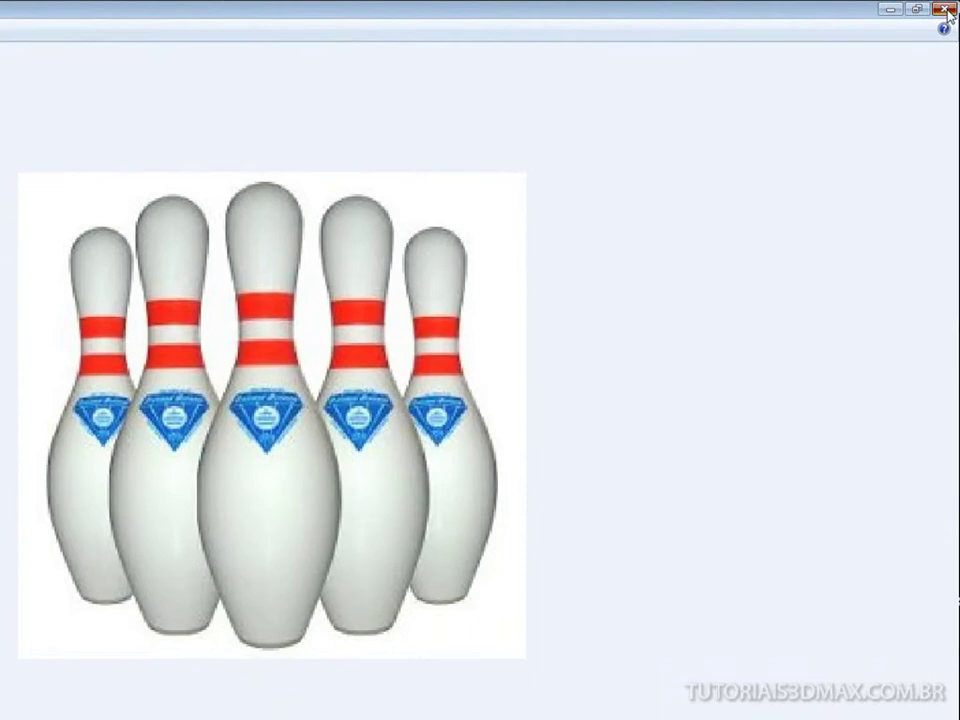
left_click(945, 10)
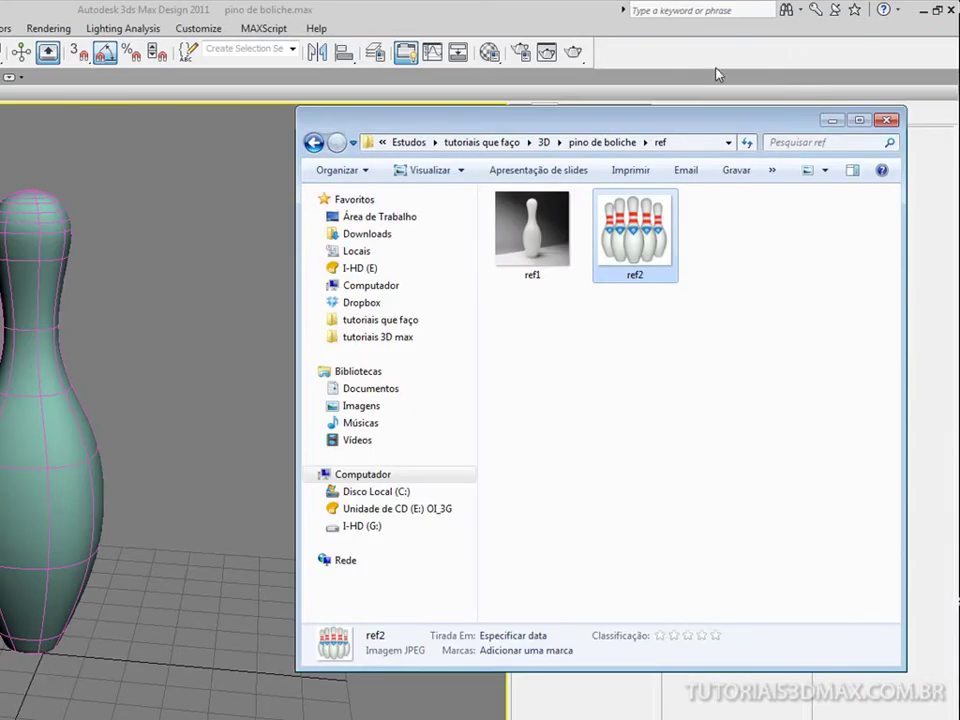
left_click(565, 20)
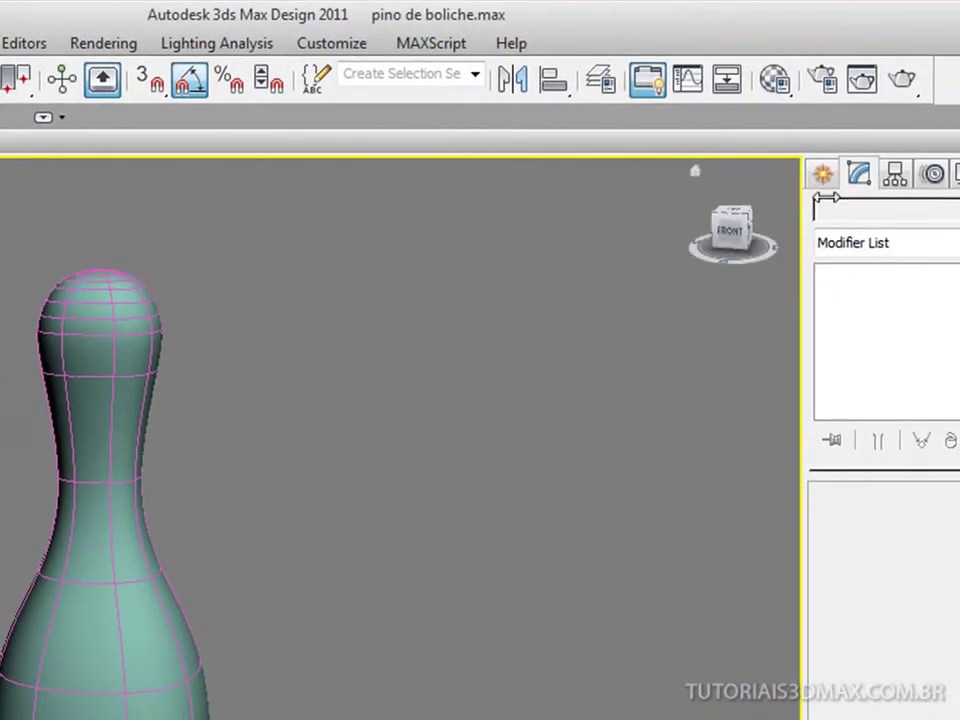
Select the pin, turn off its NURMS subdivision and switch to polygon editing.
left_click(825, 183)
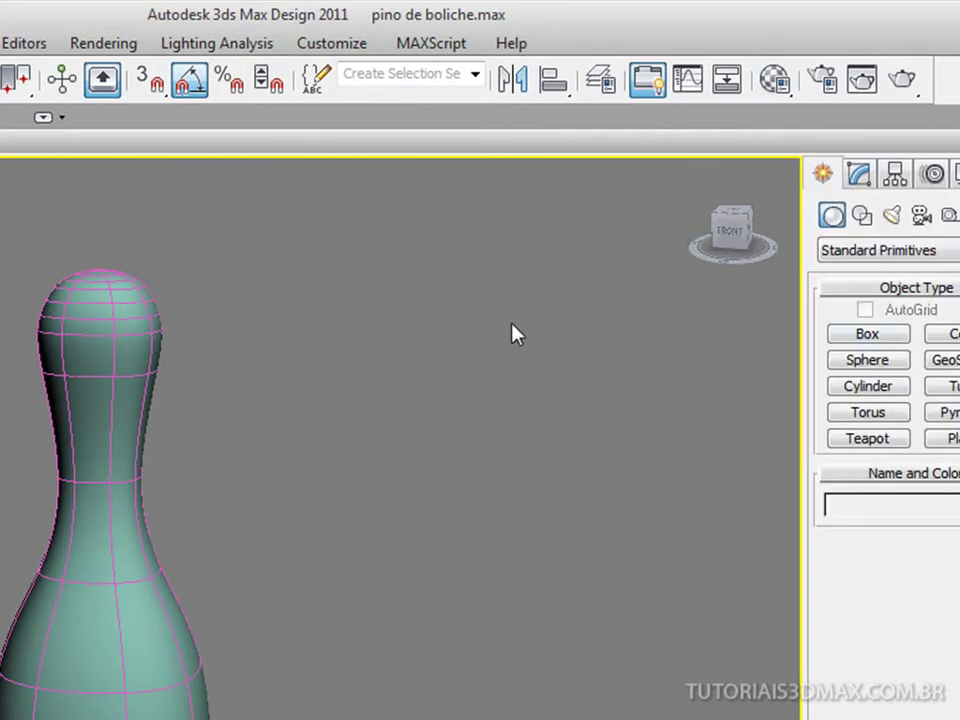
left_click(151, 362)
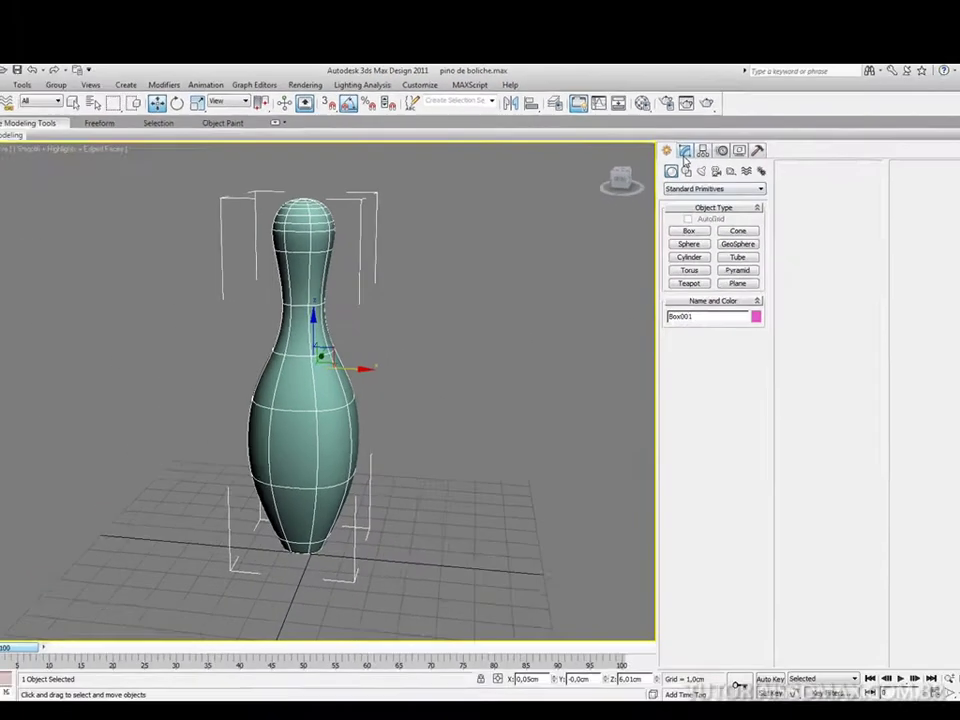
left_click(858, 173)
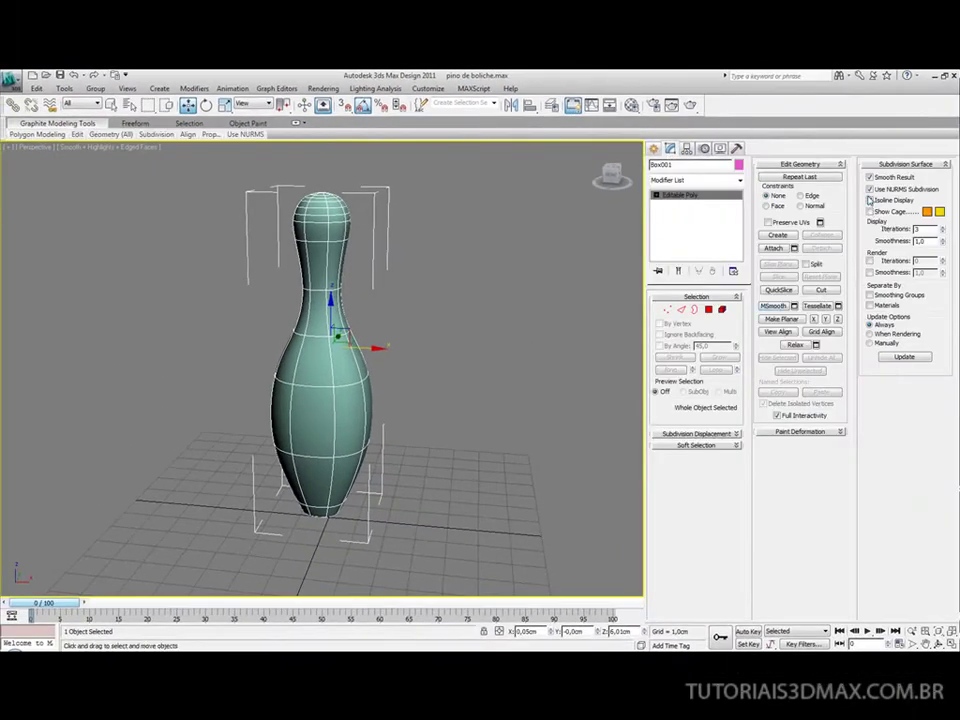
left_click(869, 189)
left_click(708, 310)
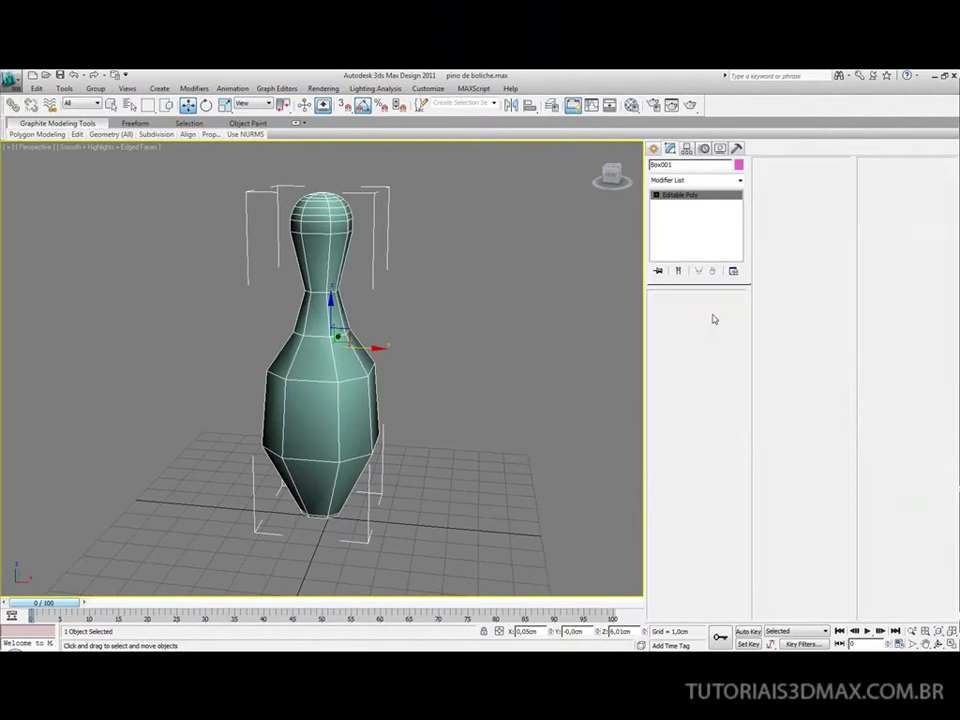
Select the polygon band directly below the head and the flaring shoulder band in the front view.
left_click_drag(259, 261, 380, 282)
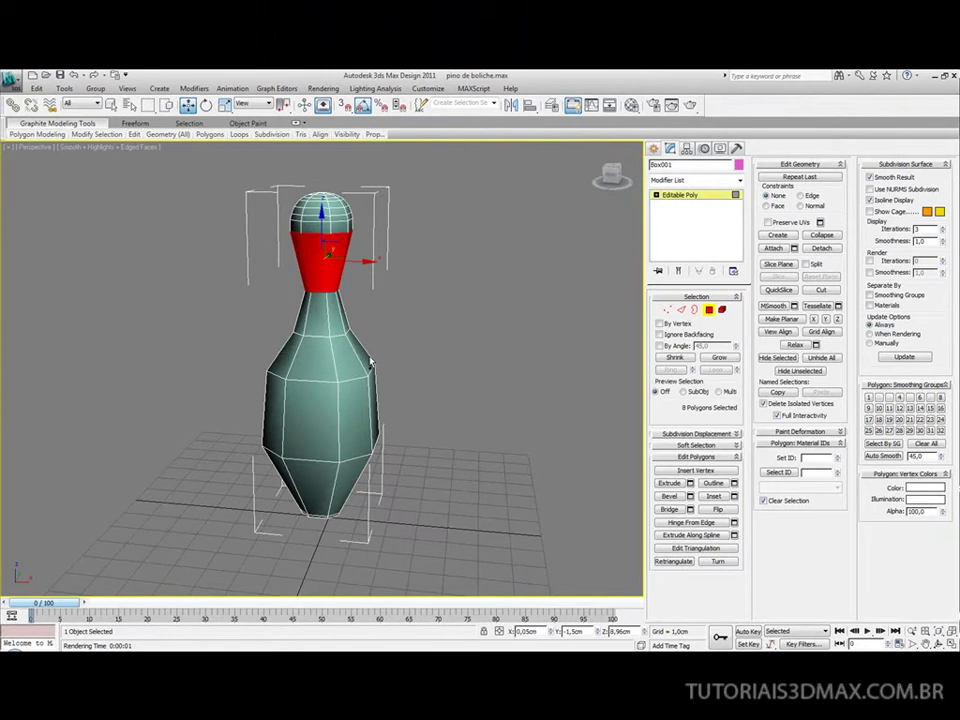
left_click_drag(369, 357, 370, 358, "ctrl")
key("f")
middle_click_drag(350, 275, 356, 280)
scroll(356, 280, "up", 5)
scroll(362, 310, "down", 3)
left_click_drag(542, 425, 789, 500)
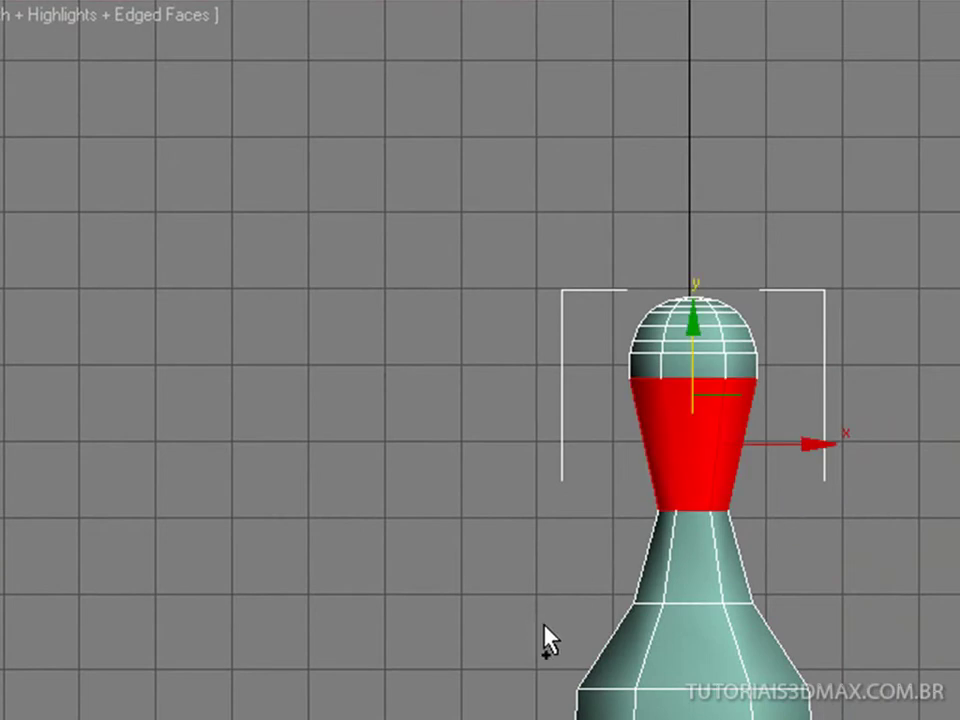
left_click(836, 678, "ctrl")
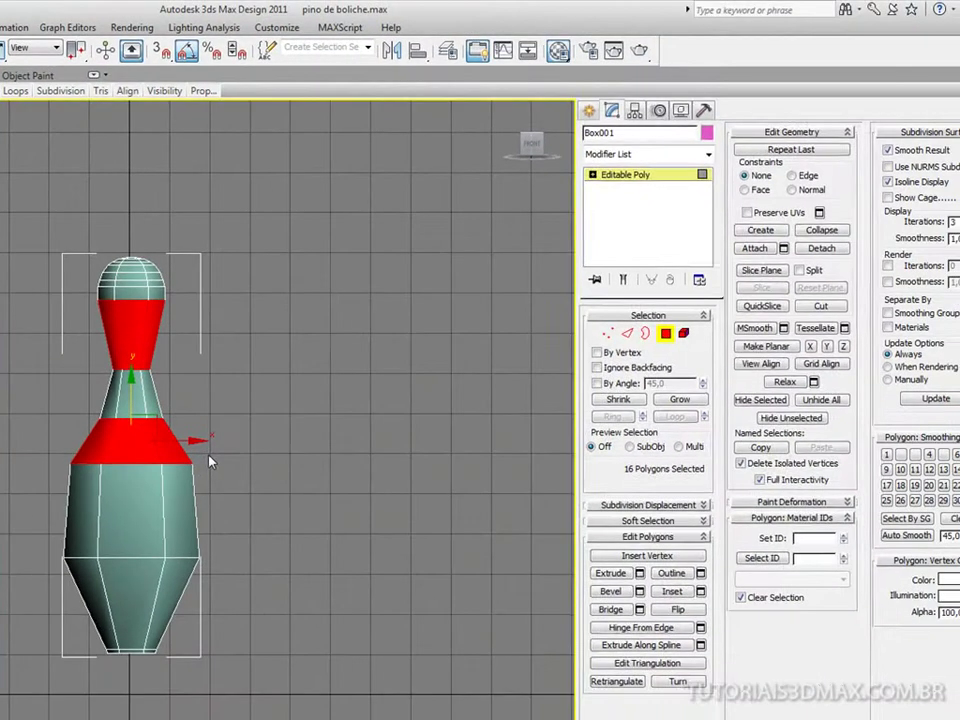
Apply the white branco material to the two selected polygon bands and deselect them.
key("m")
left_click(797, 170)
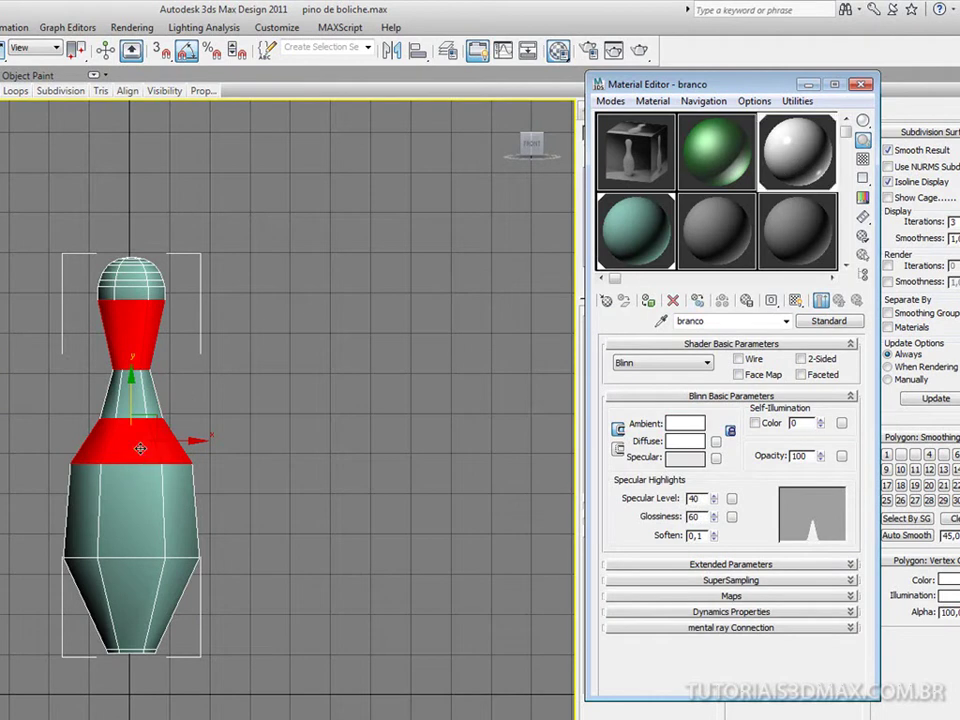
left_click_drag(741, 88, 646, 106)
left_click(360, 241)
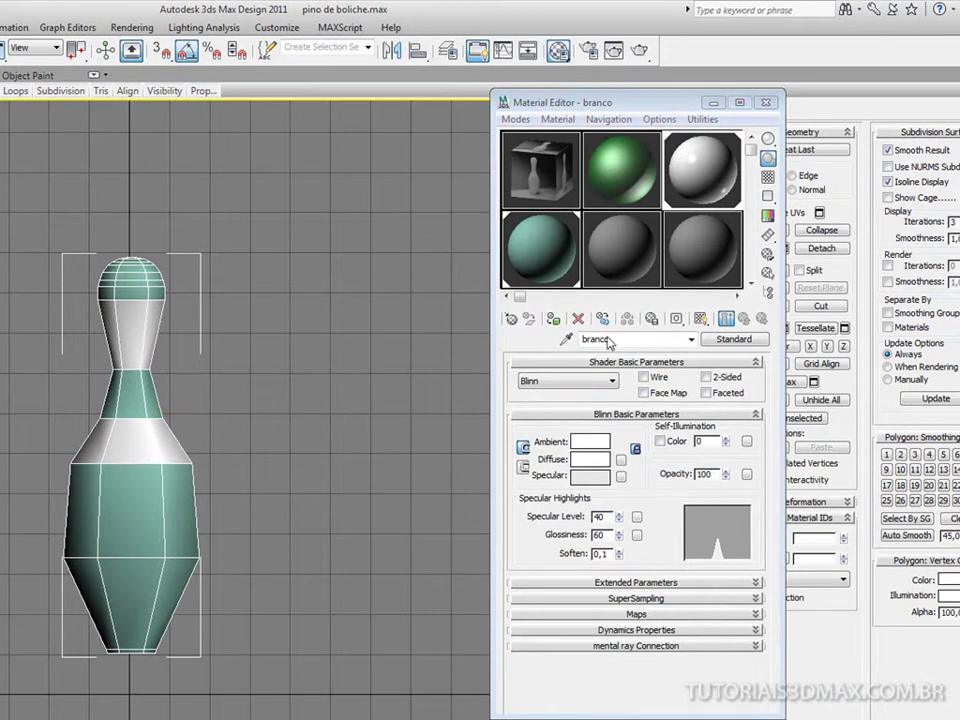
Re-enable NURMS subdivision, test-render the front view and compare the white bands with the ref2 picture, closing the render.
left_click(887, 167)
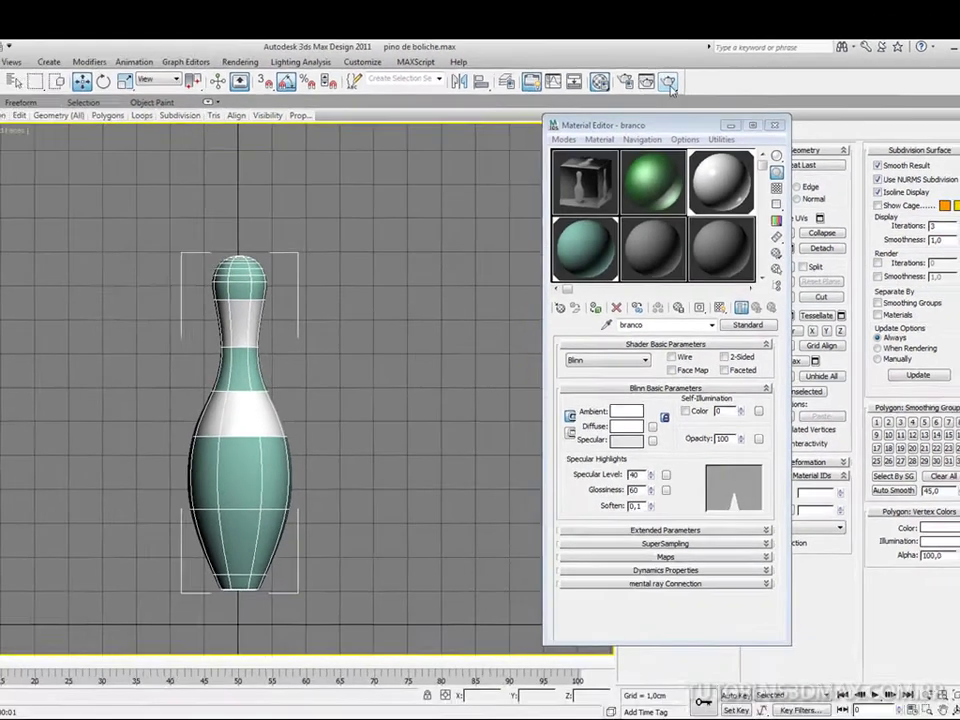
left_click(640, 49)
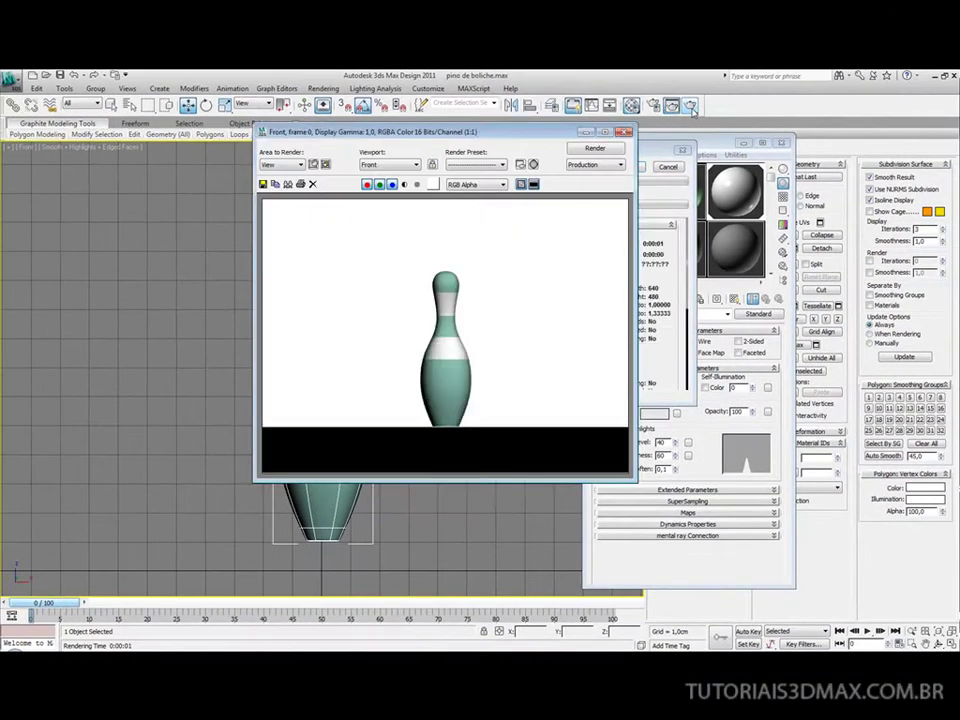
key("alt+Tab")
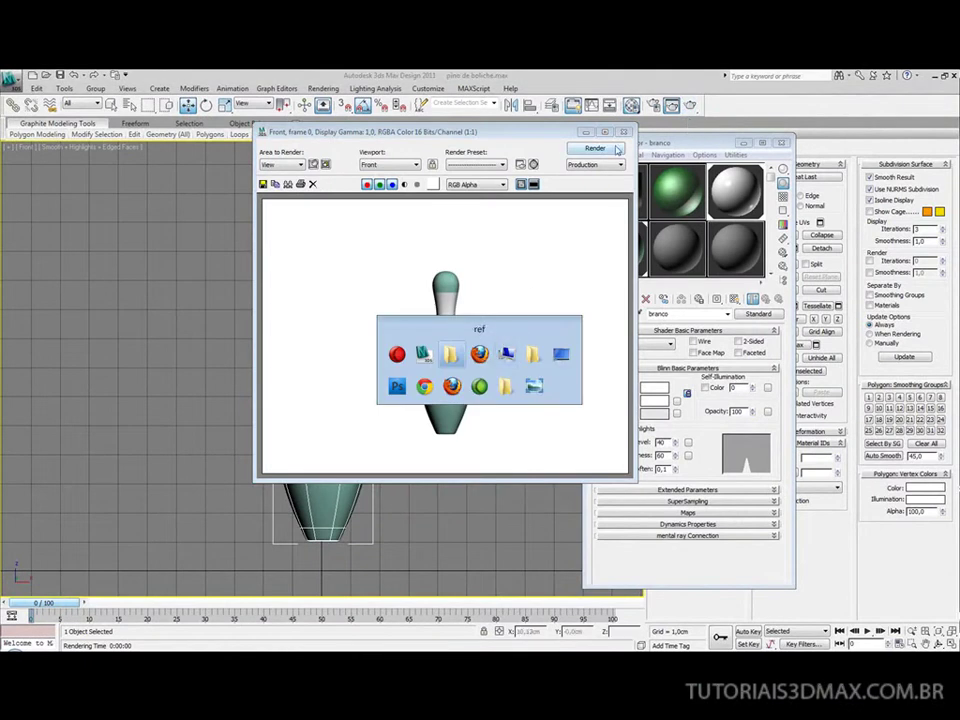
left_click(452, 358)
double_click(735, 246)
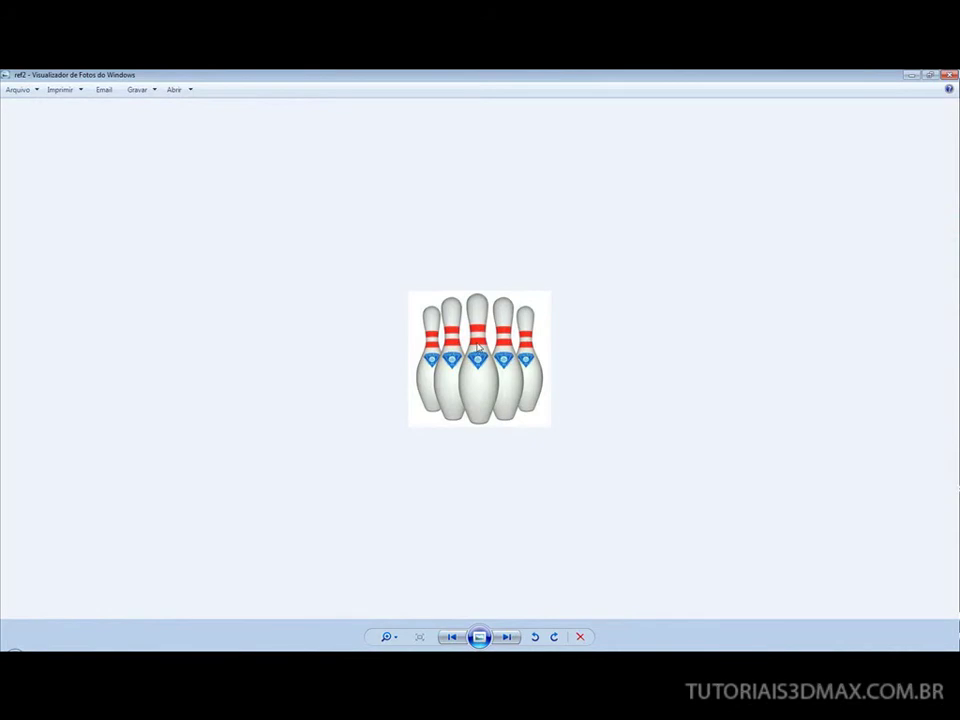
key("alt+Tab")
key("alt+Tab")
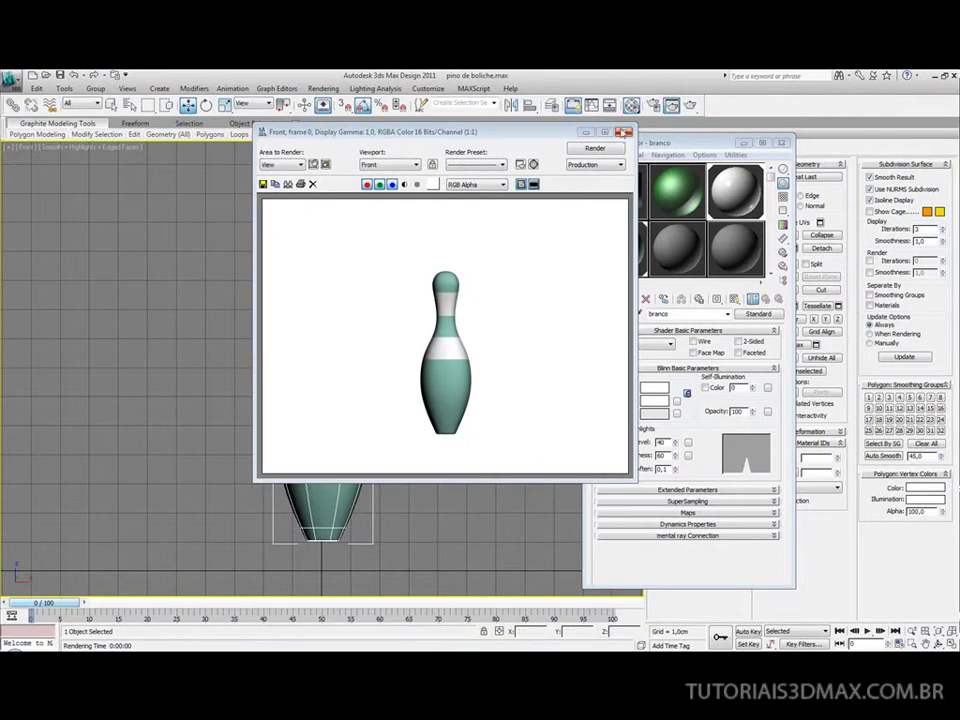
left_click(623, 132)
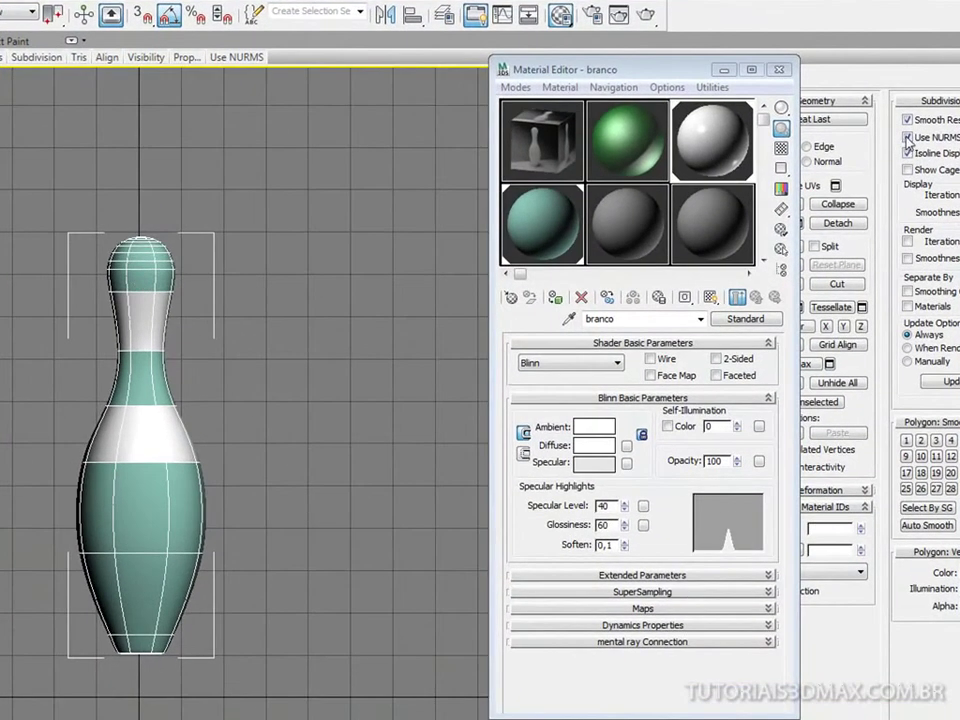
Turn off the pin's NURMS subdivision and close the Material Editor.
left_click(907, 137)
scroll(87, 295, "up", 4)
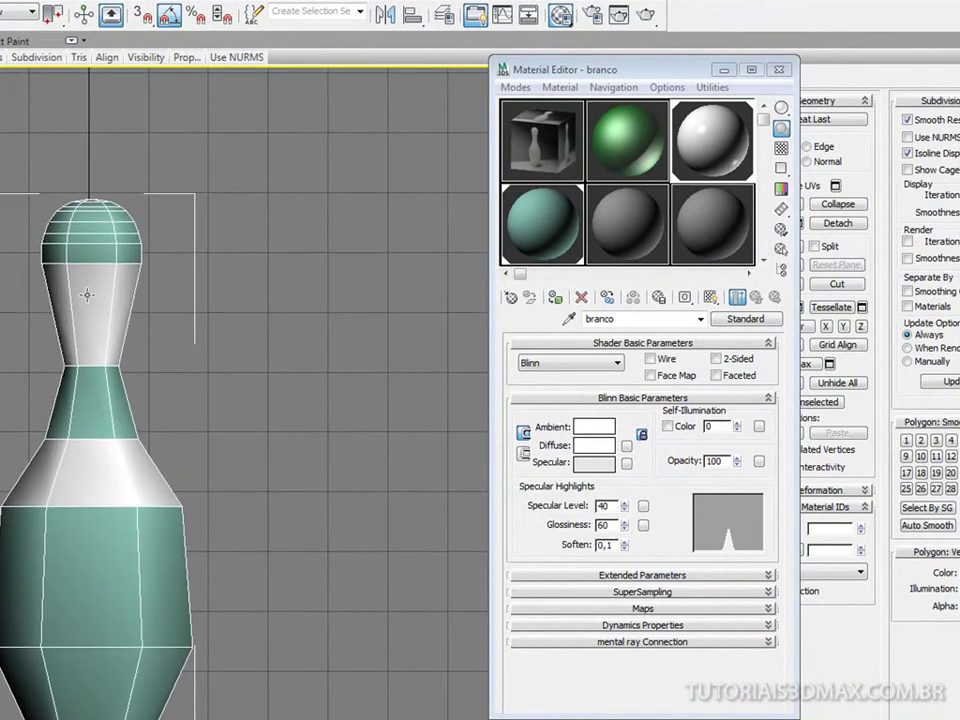
left_click(780, 70)
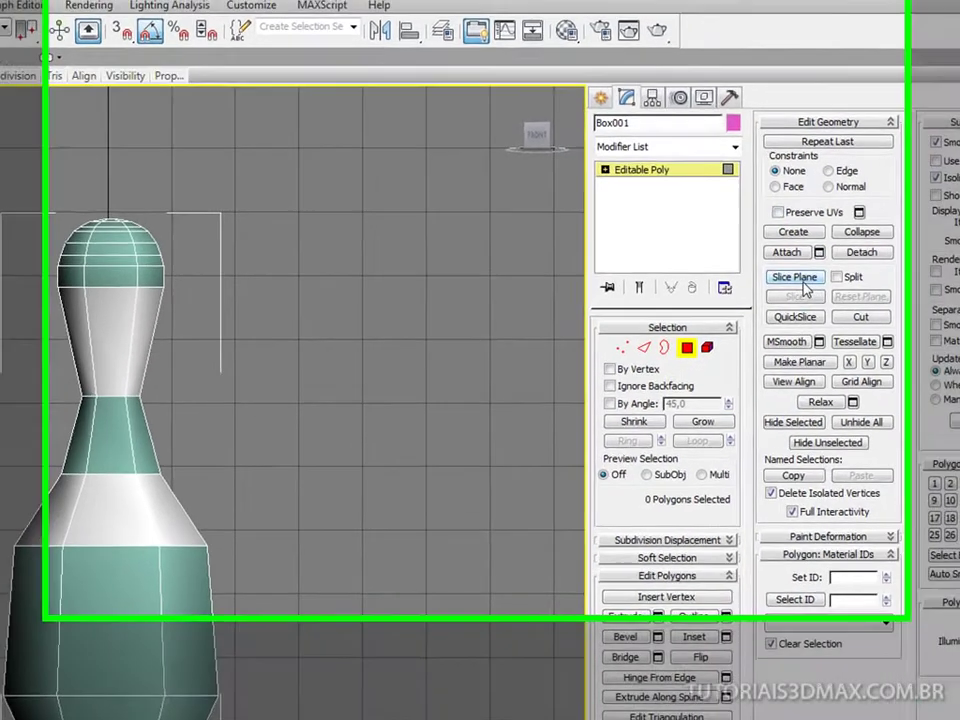
Slice a new horizontal edge loop around the middle of the upper white band with Slice Plane, and clear the vertex selection.
left_click(774, 246)
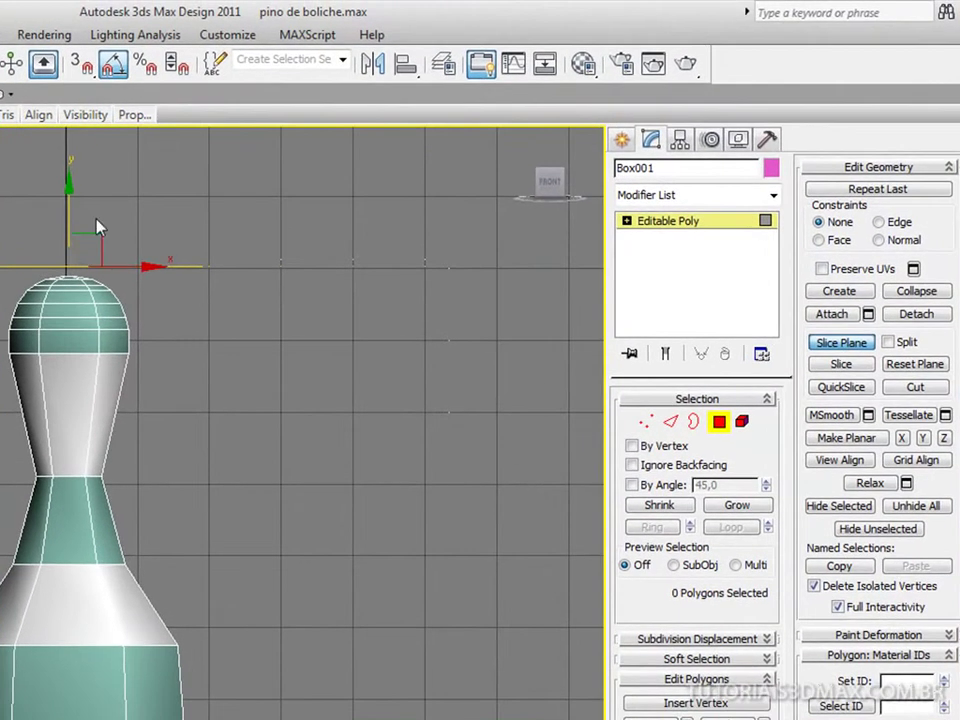
left_click_drag(67, 194, 60, 329)
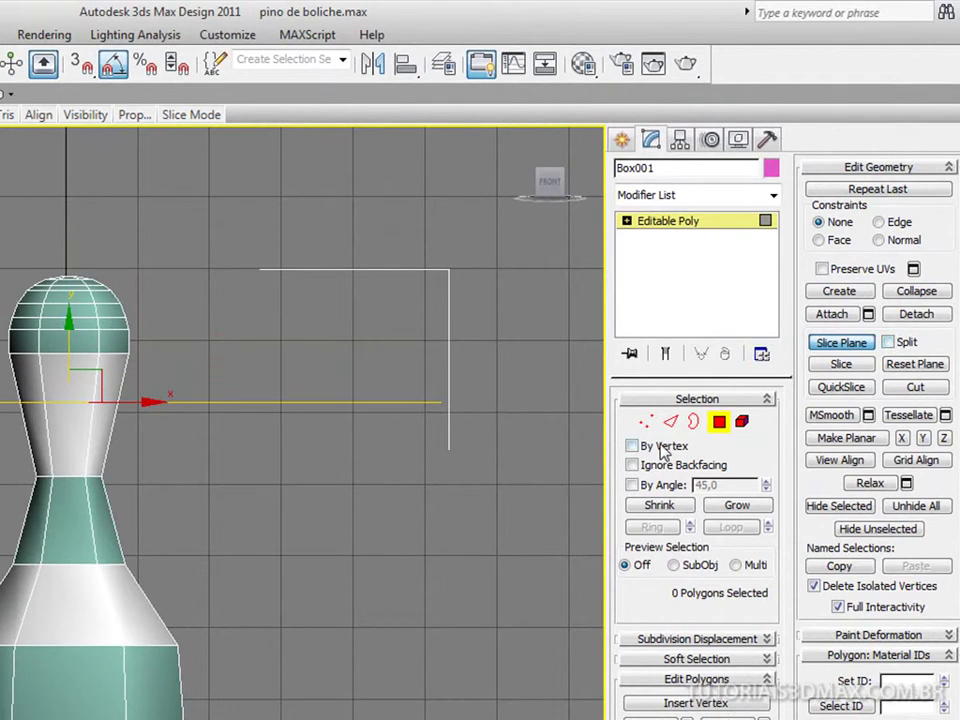
left_click(647, 422)
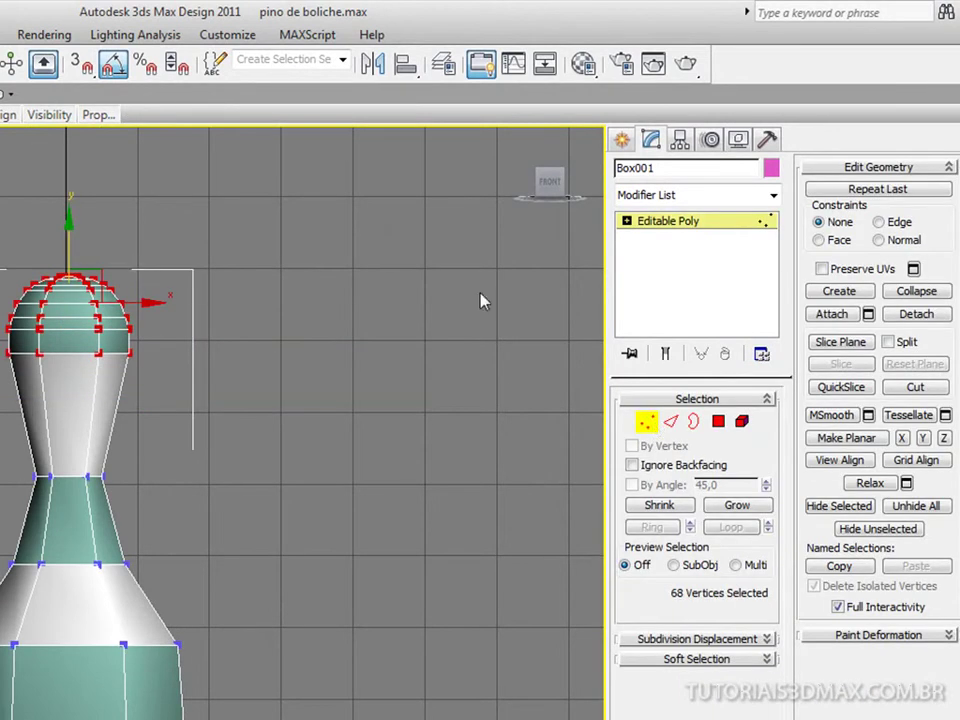
left_click(831, 342)
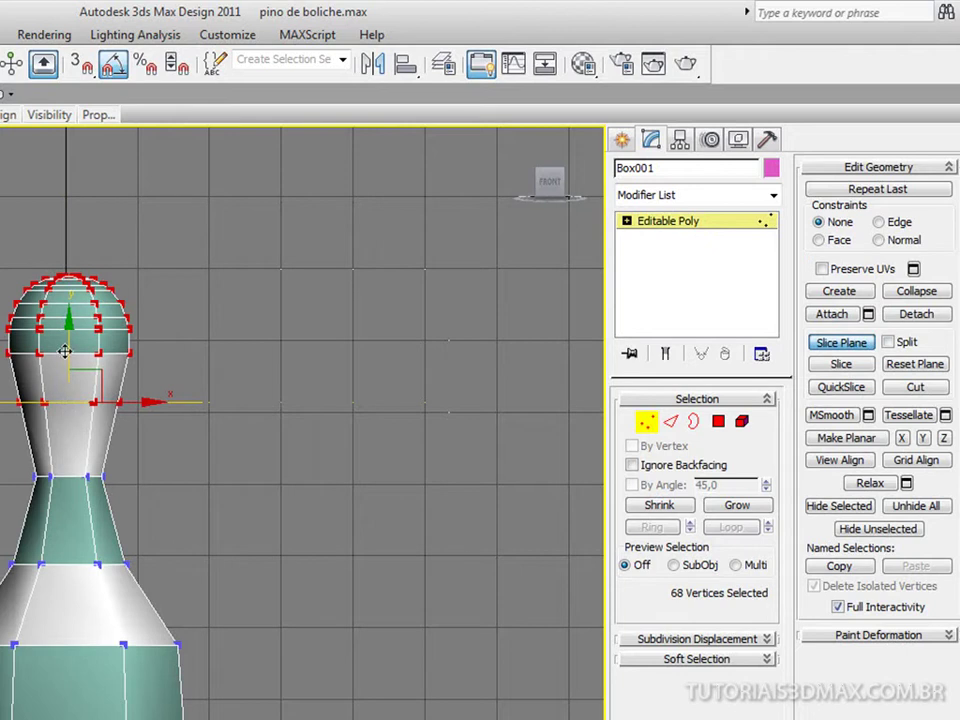
left_click_drag(64, 353, 66, 358)
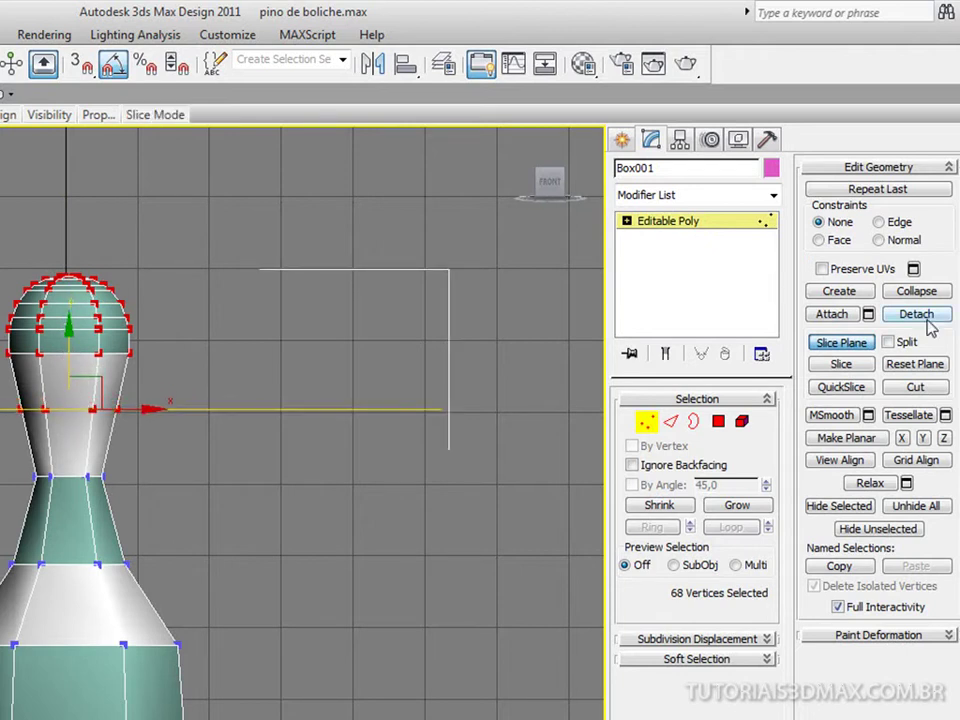
left_click(845, 363)
left_click(845, 345)
left_click(62, 425)
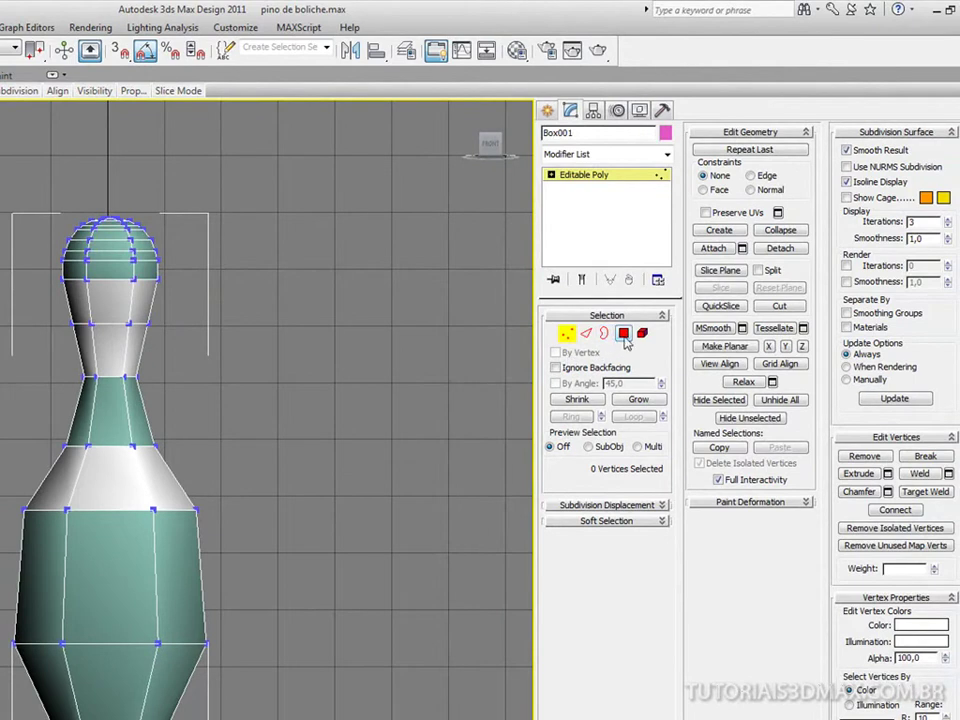
Select the polygon band above the new edge loop and apply the teal pin material to it.
key("4")
left_click_drag(156, 300, 158, 301)
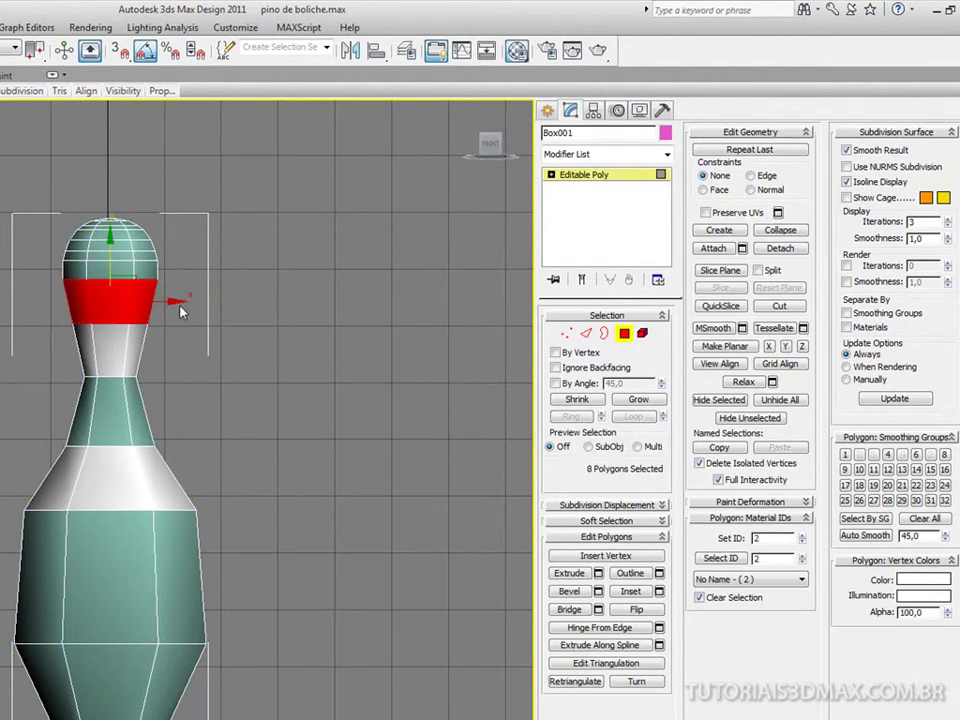
key("m")
left_click_drag(506, 249, 101, 303)
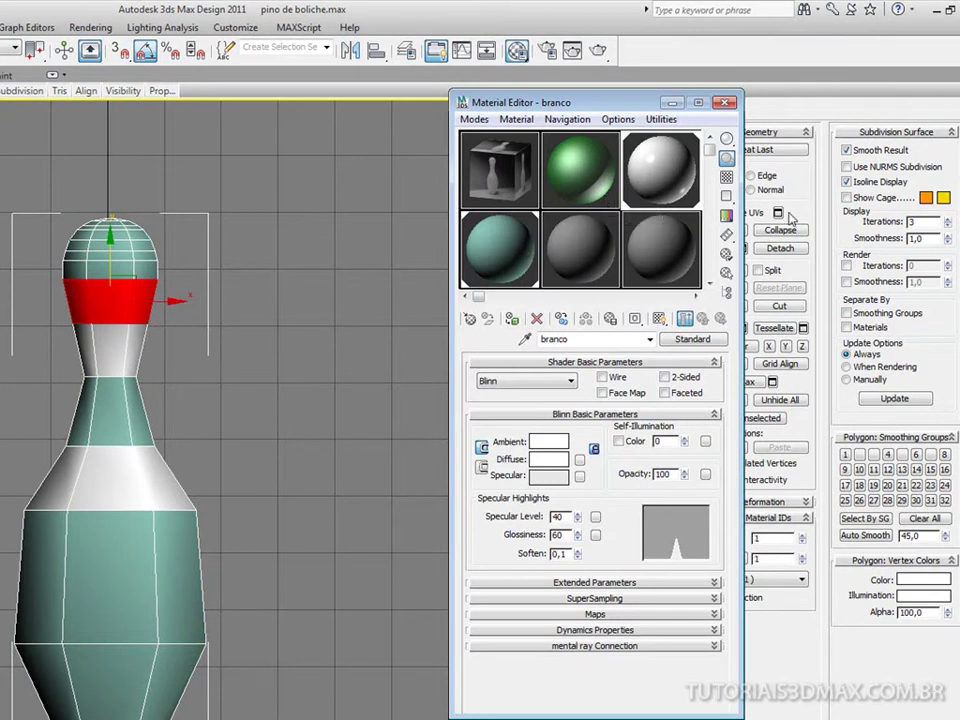
left_click(338, 272)
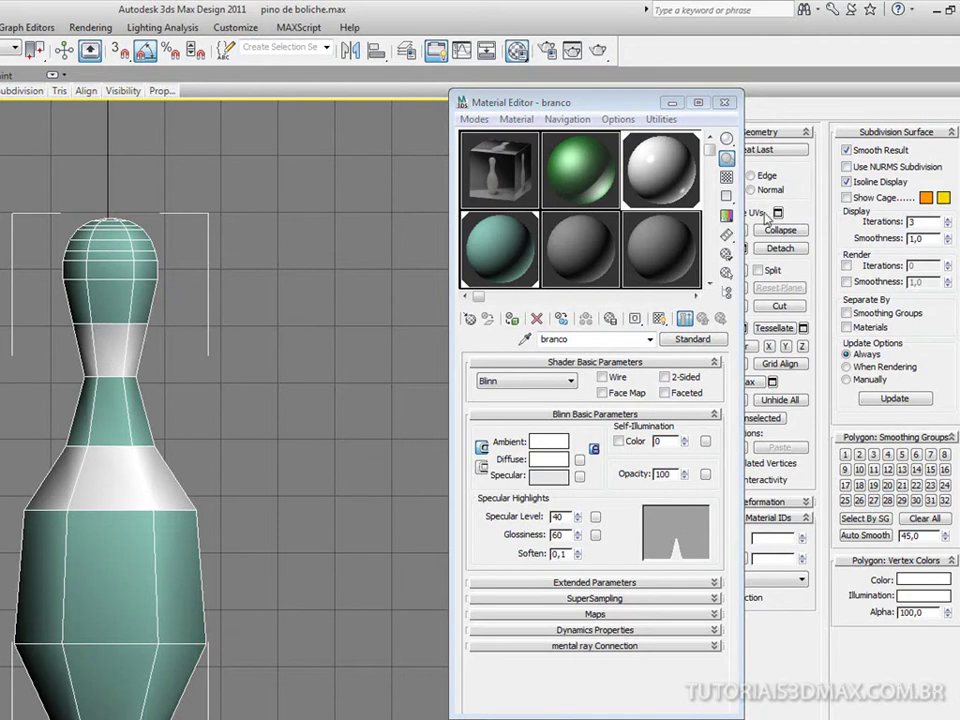
Smooth the pin with NURMS again, render the shortened upper band in the front view and check it against ref2.
left_click(857, 167)
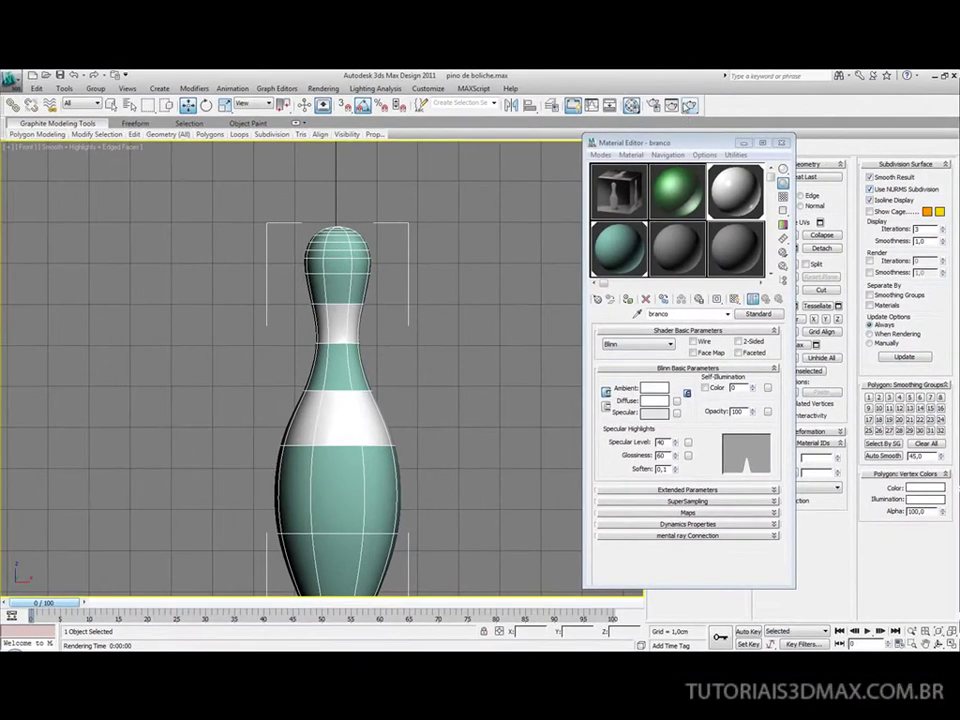
key("shift+q")
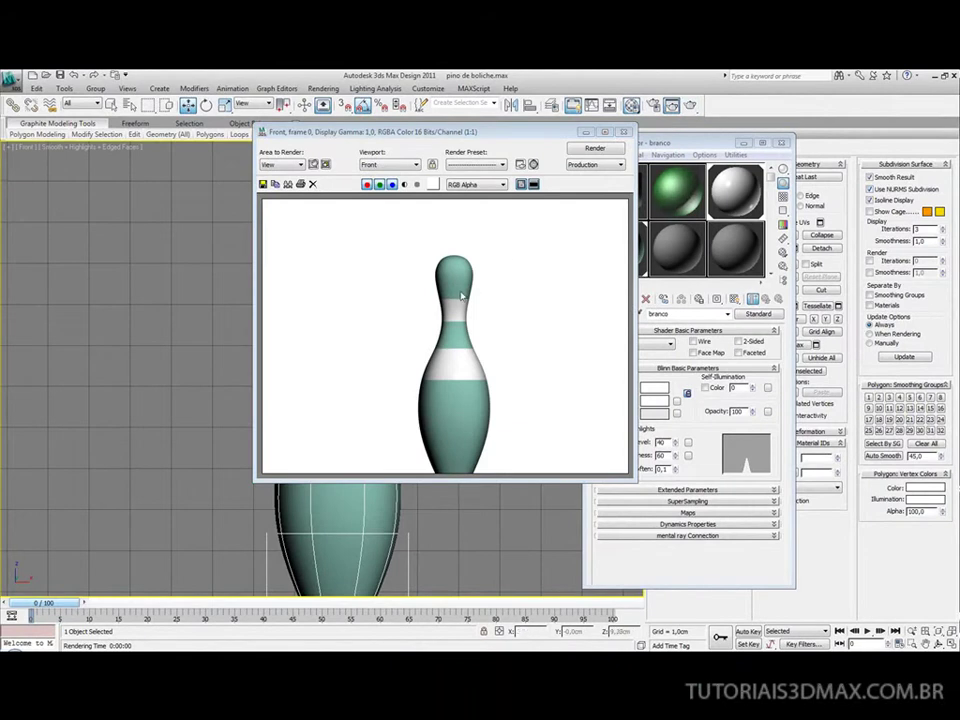
key("alt+Tab")
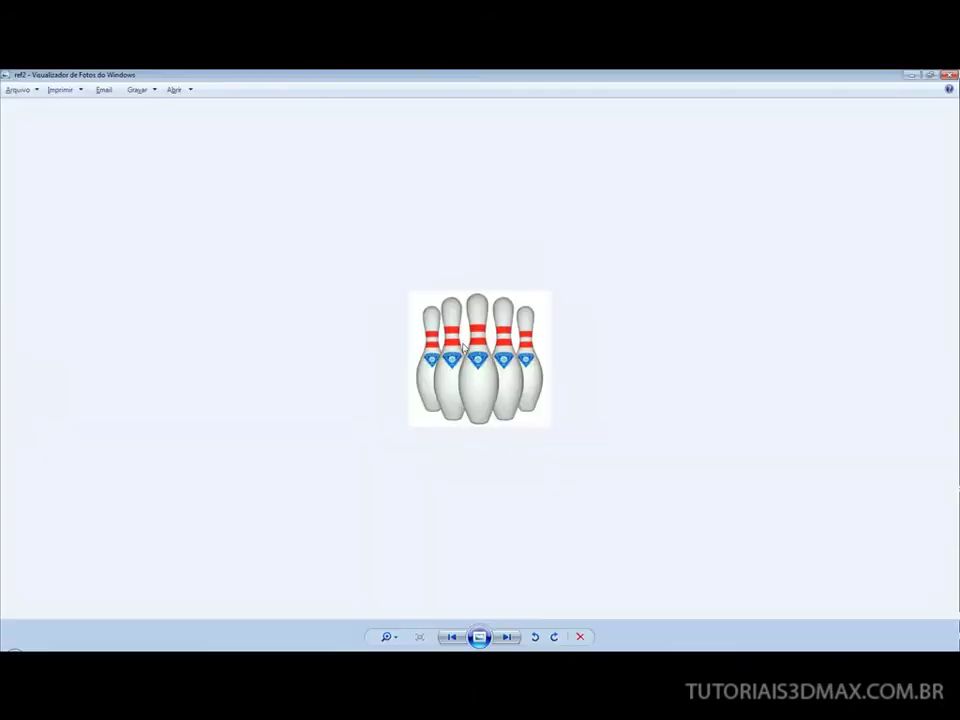
key("alt+Tab")
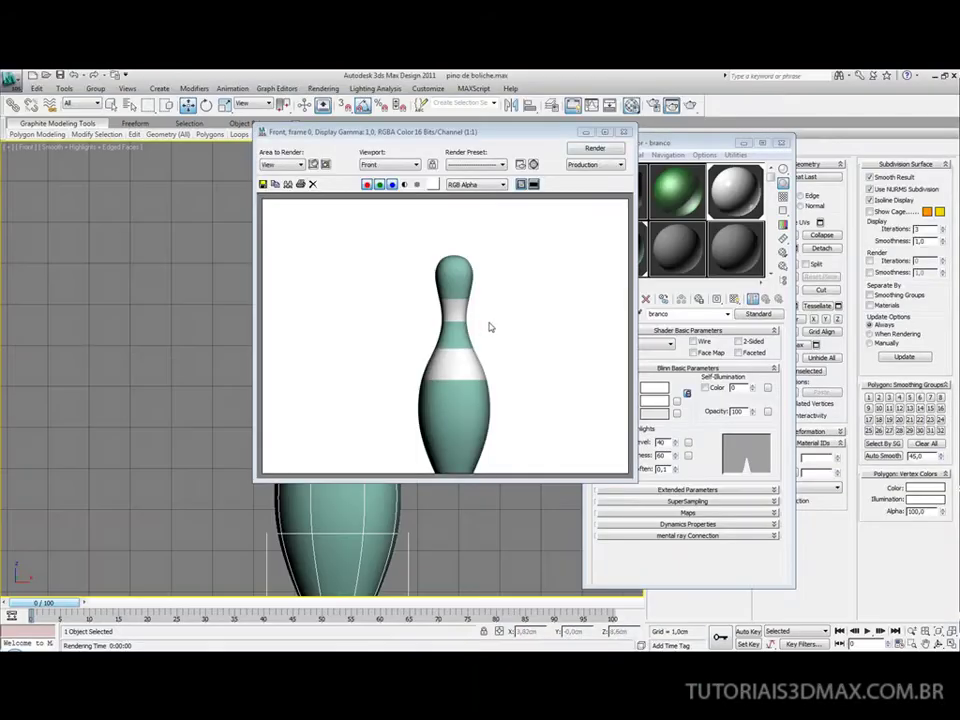
left_click(624, 133)
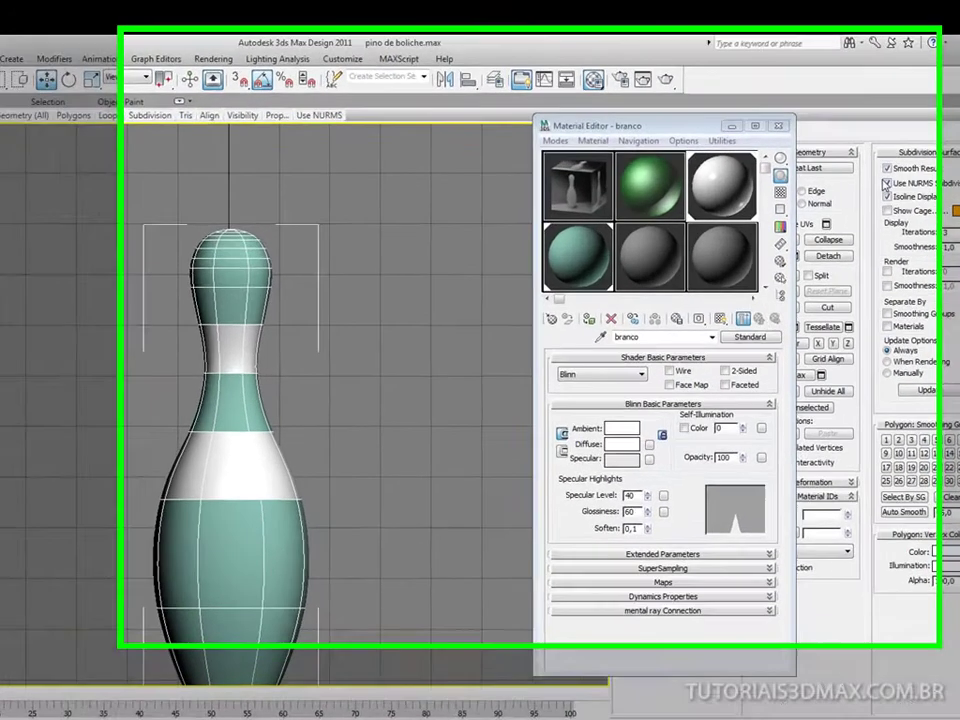
Select the vertex loop on the upper white band's top edge and scale it uniformly inward to narrow the neck.
key("1")
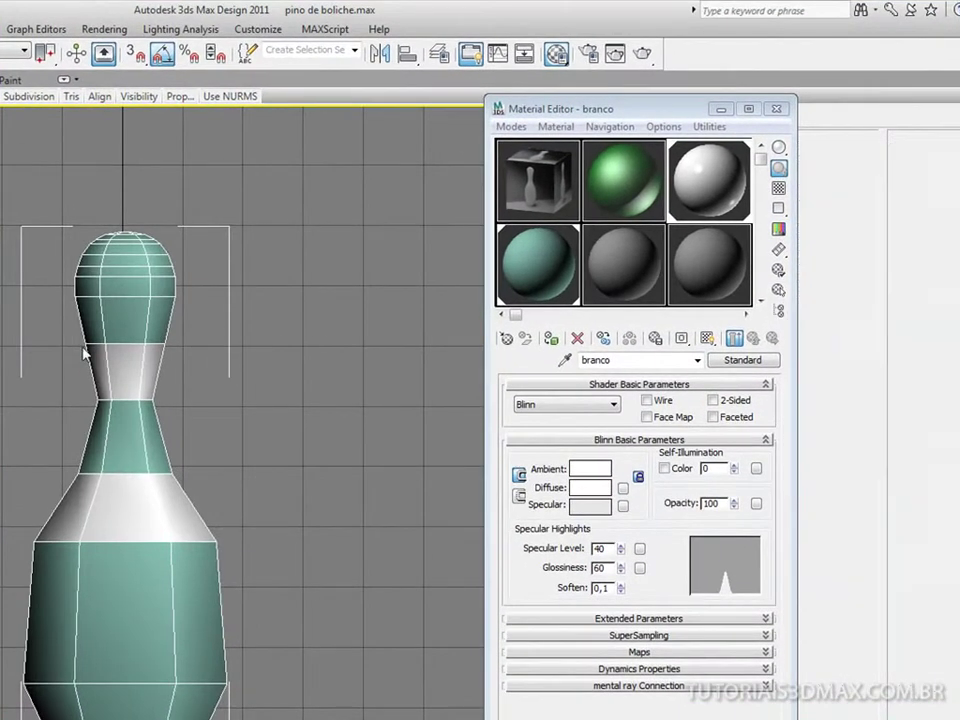
left_click_drag(36, 330, 214, 354)
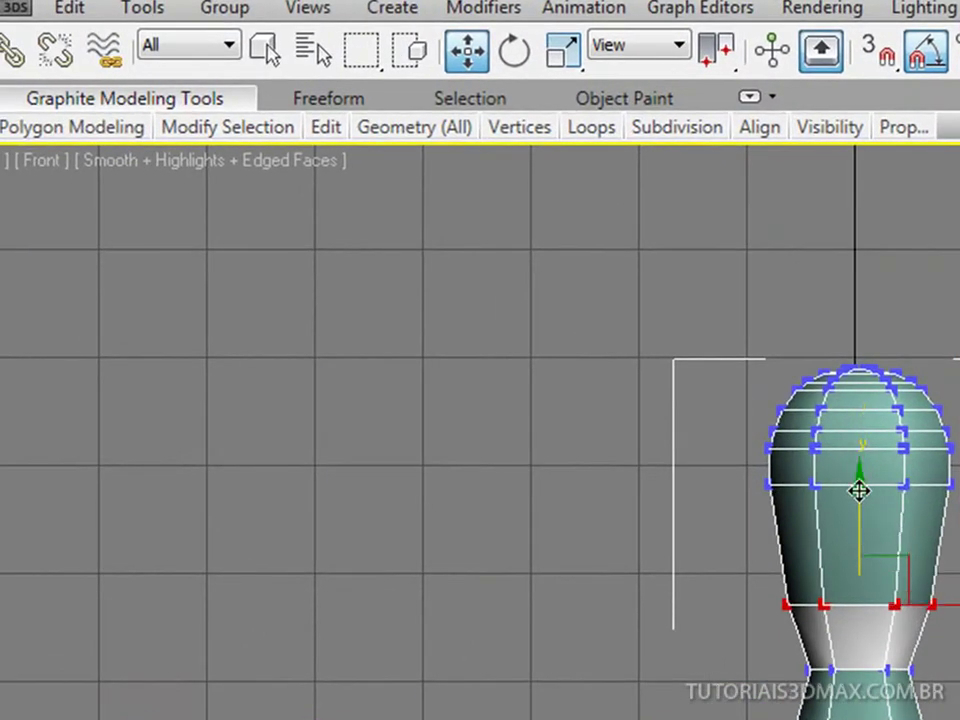
key("r")
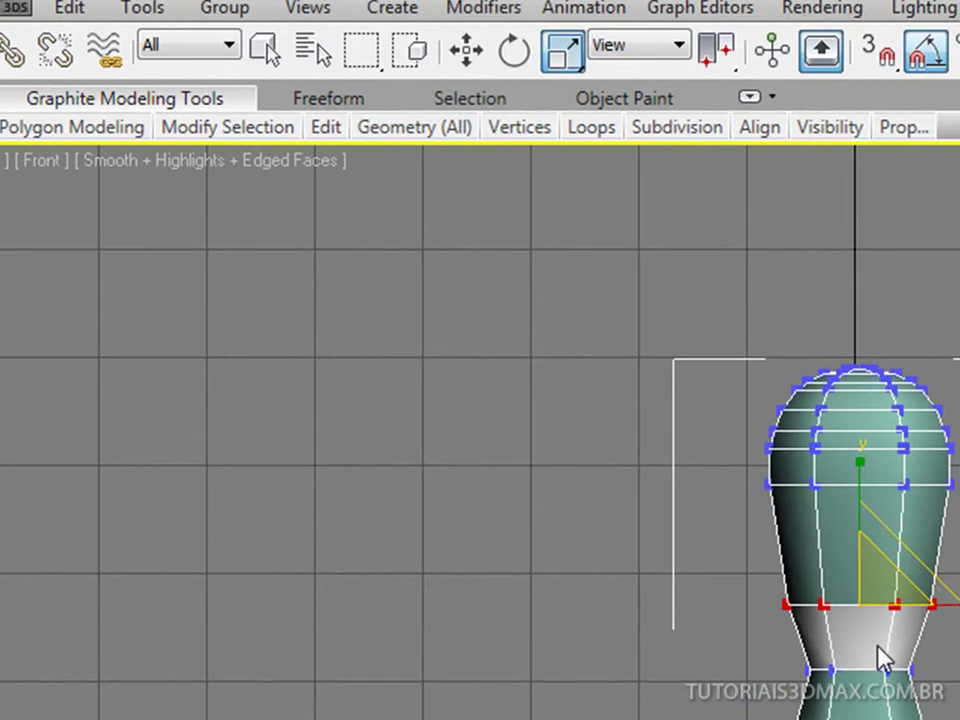
key("p")
middle_click_drag(874, 617, 840, 606, "alt")
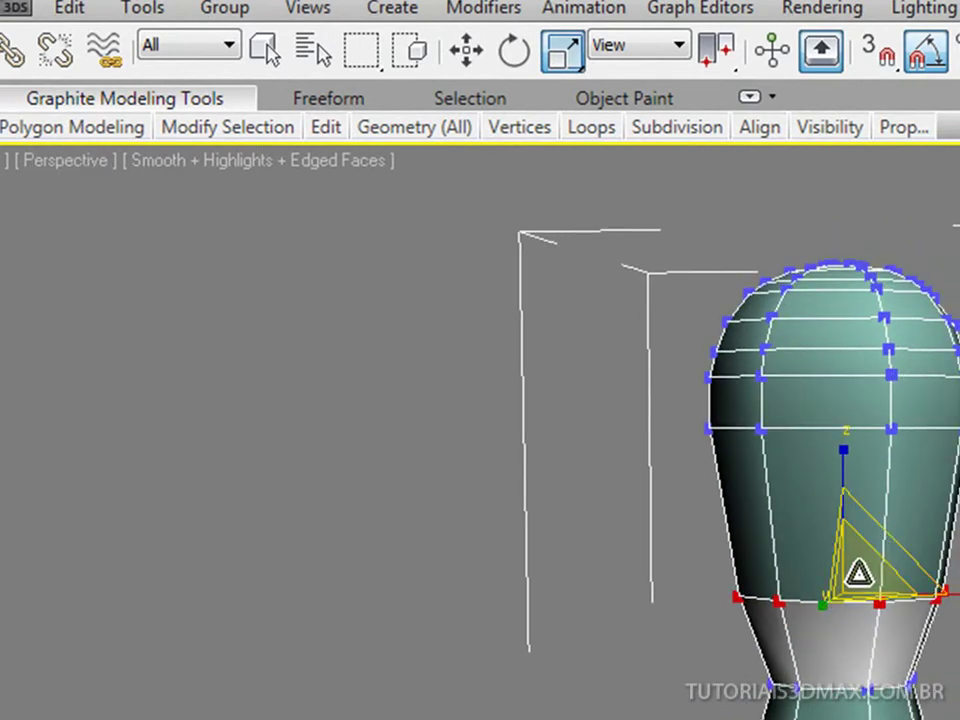
left_click_drag(857, 572, 852, 616)
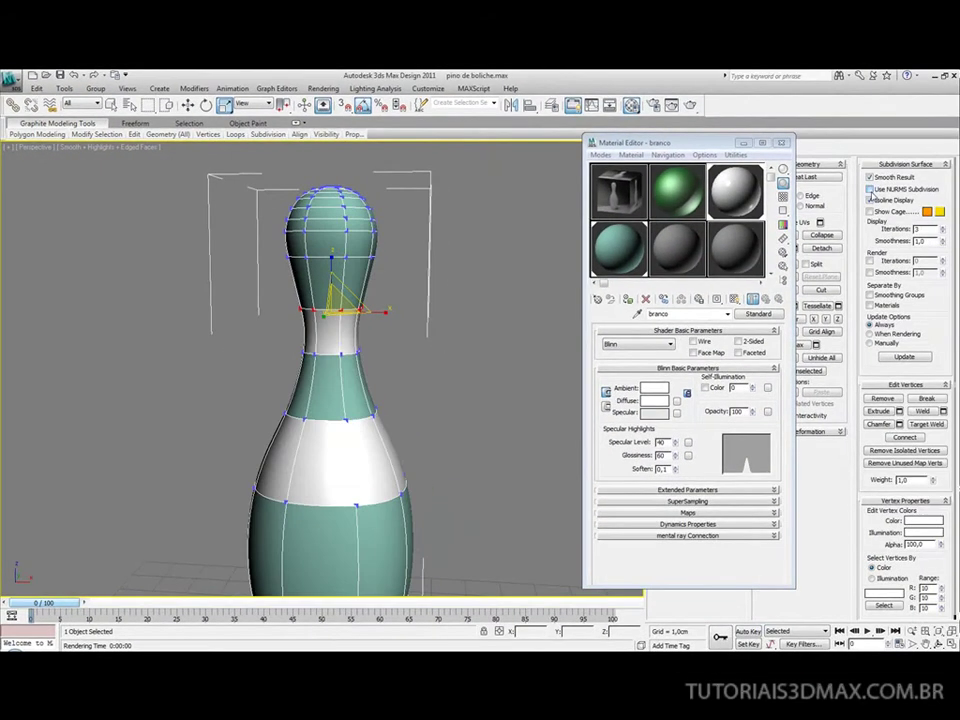
Render the smoothed pin in the perspective view to check the neck, and close the render and the Material Editor.
left_click(690, 104)
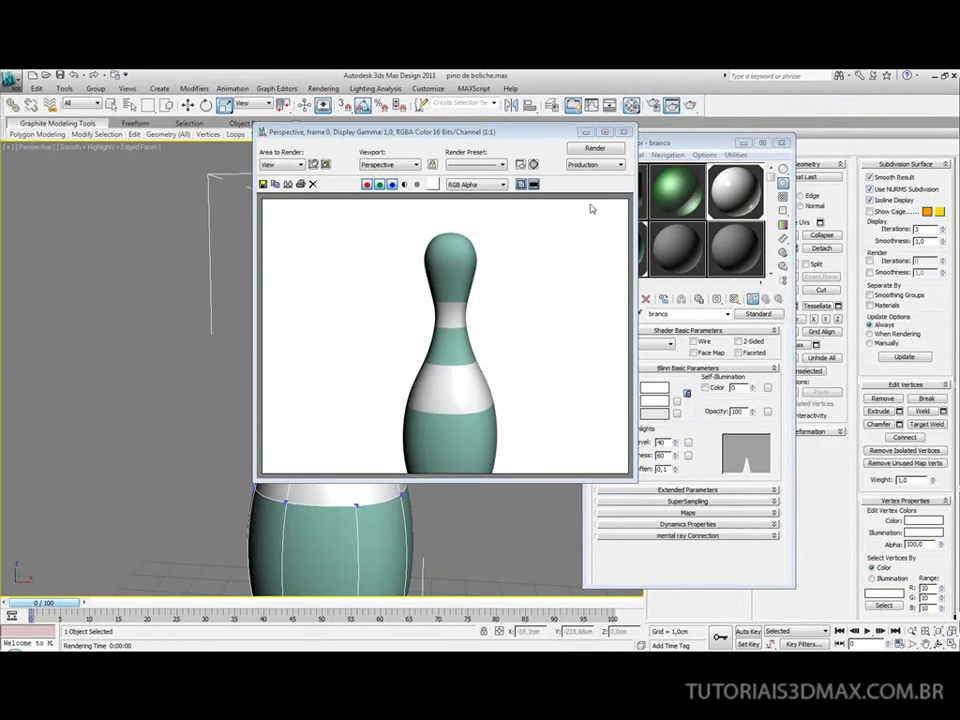
left_click(623, 132)
left_click(781, 145)
scroll(459, 318, "up", 4)
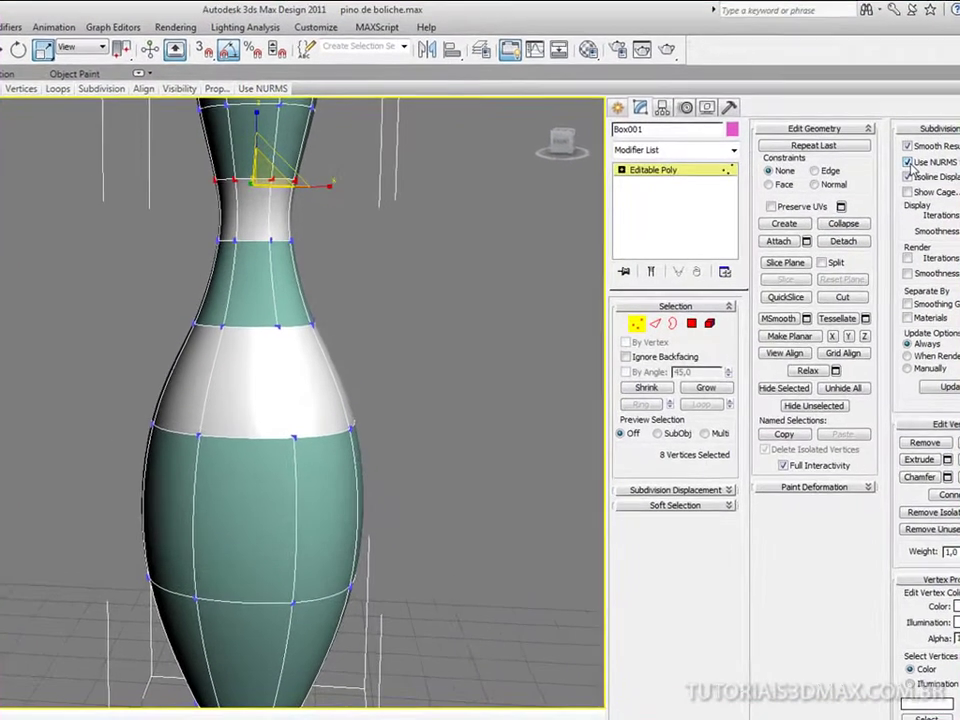
Turn off NURMS and slice a new horizontal edge loop through the upper part of the lower white band with Slice Plane.
key("f")
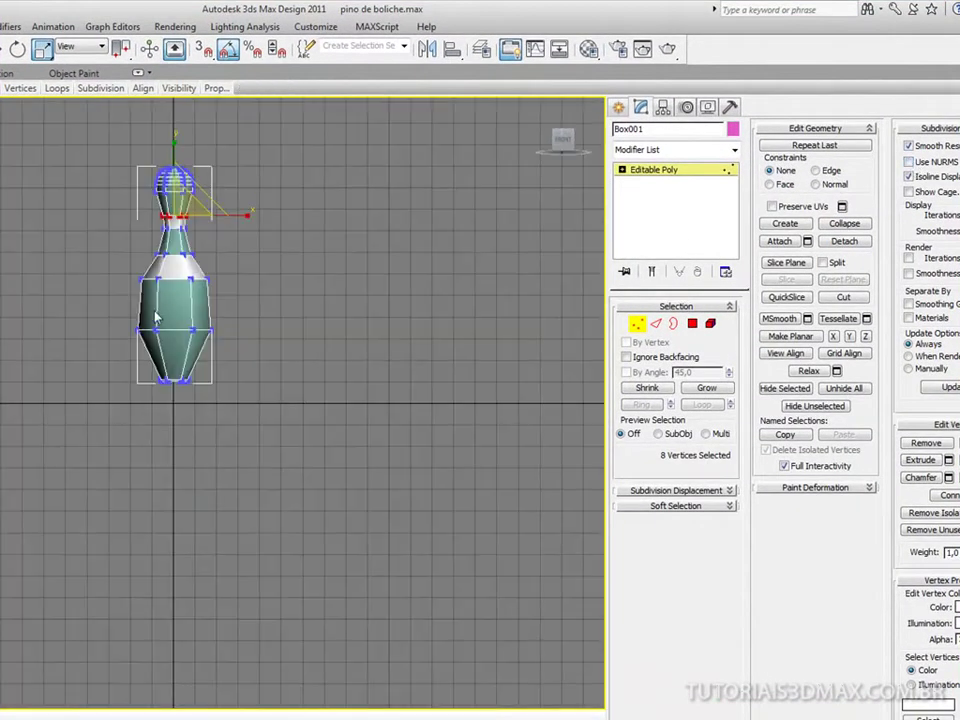
scroll(208, 420, "up", 5)
scroll(211, 451, "up", 2)
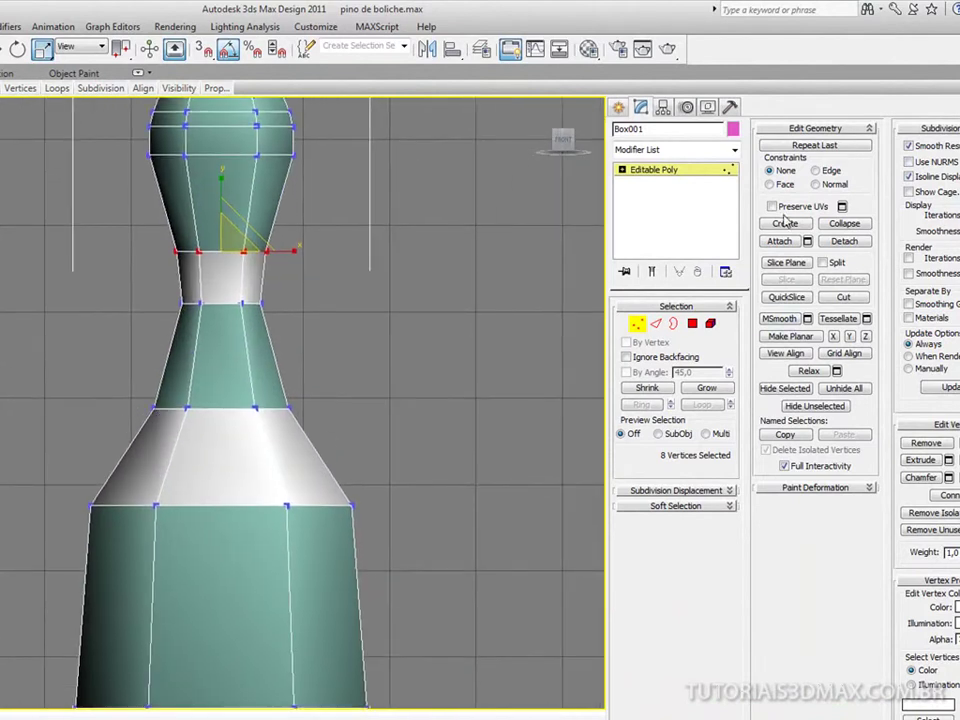
left_click(788, 264)
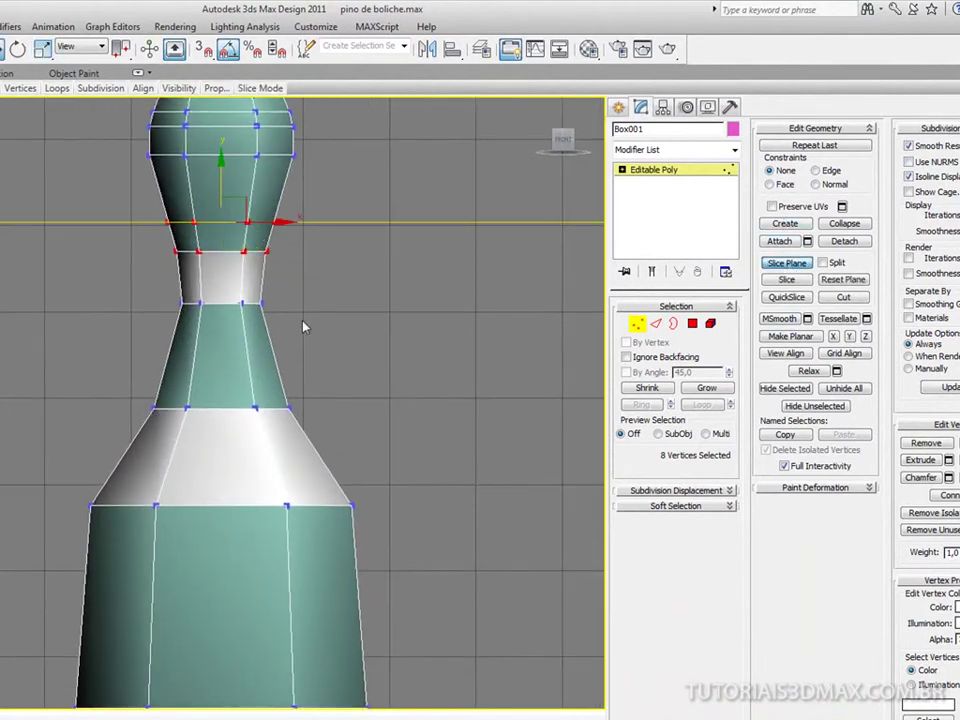
left_click_drag(222, 166, 210, 383)
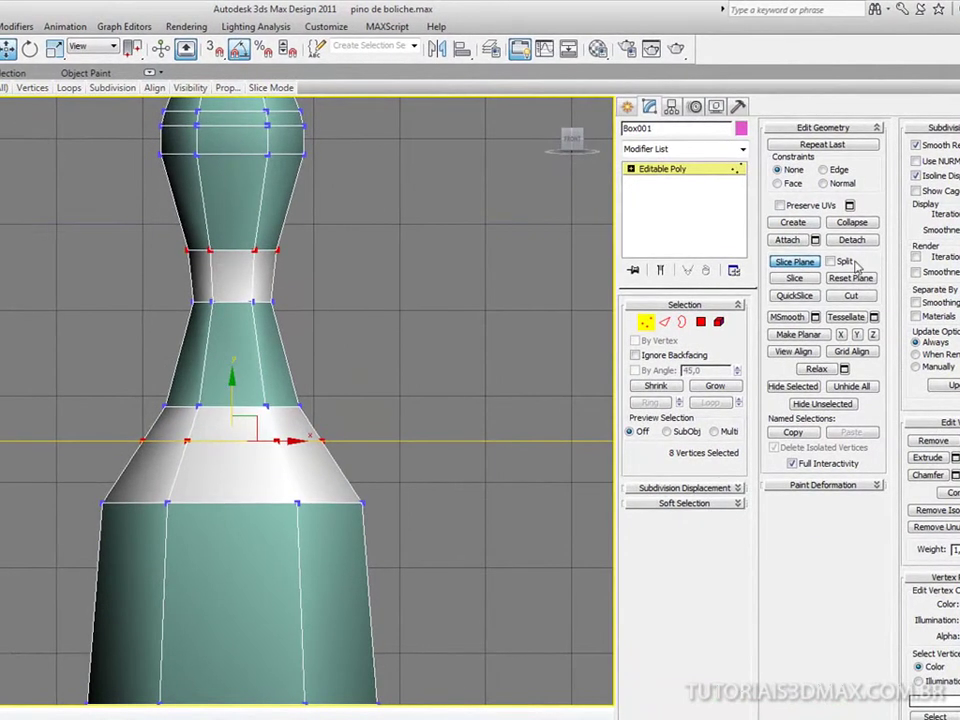
left_click(797, 279)
left_click(795, 261)
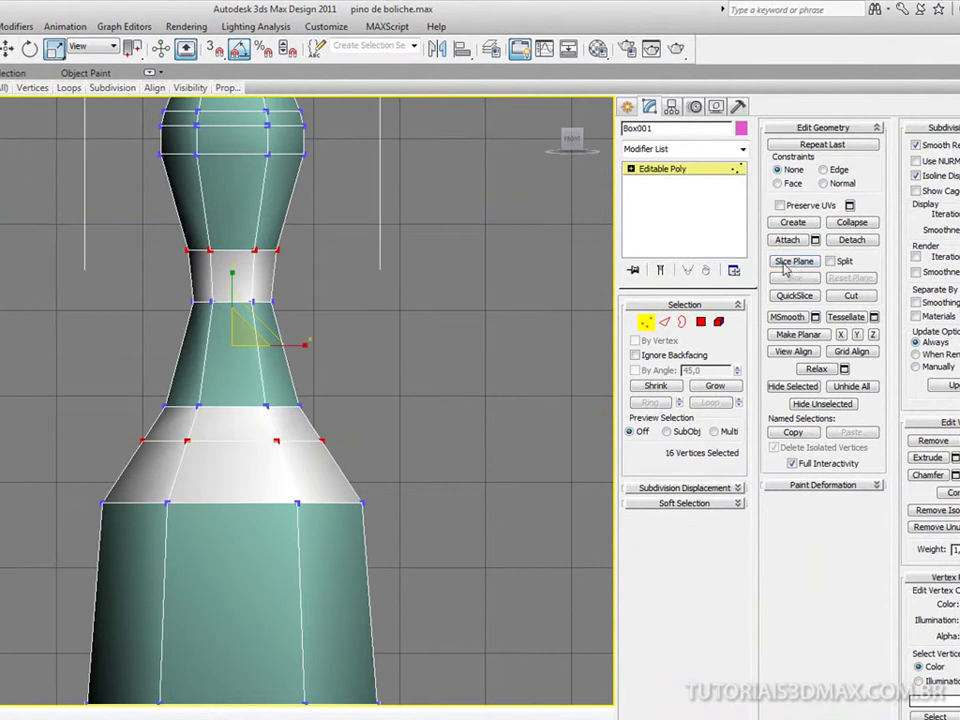
Select the polygons below the new edge loop, apply the teal pin material to them and clear the selection.
middle_click_drag(343, 400, 350, 375)
left_click_drag(373, 517, 390, 501)
key("4")
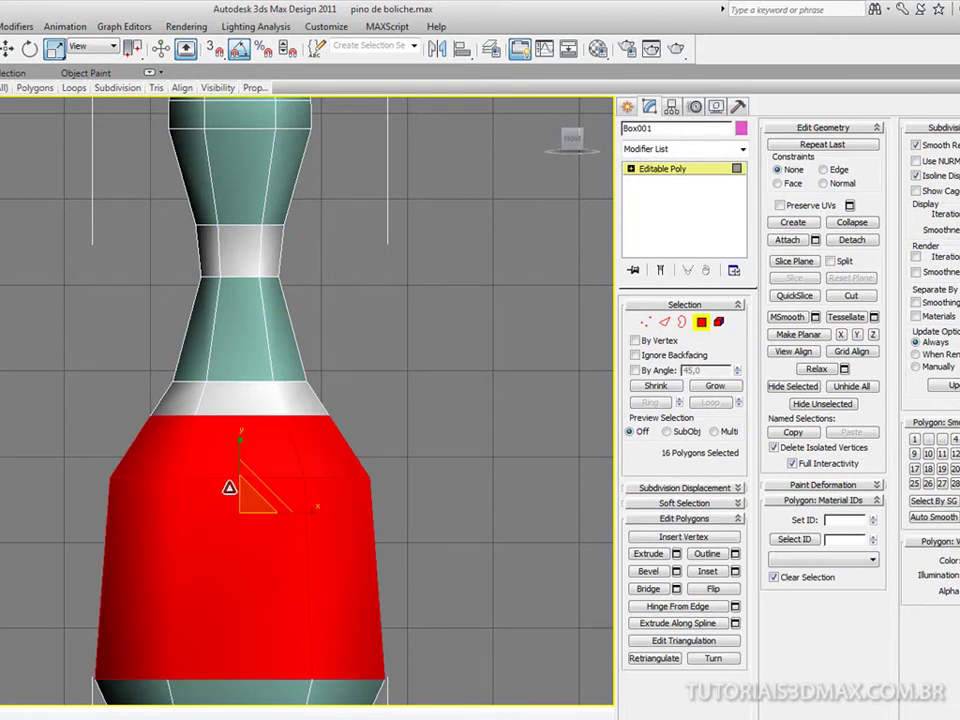
key("m")
left_click_drag(585, 242, 188, 517)
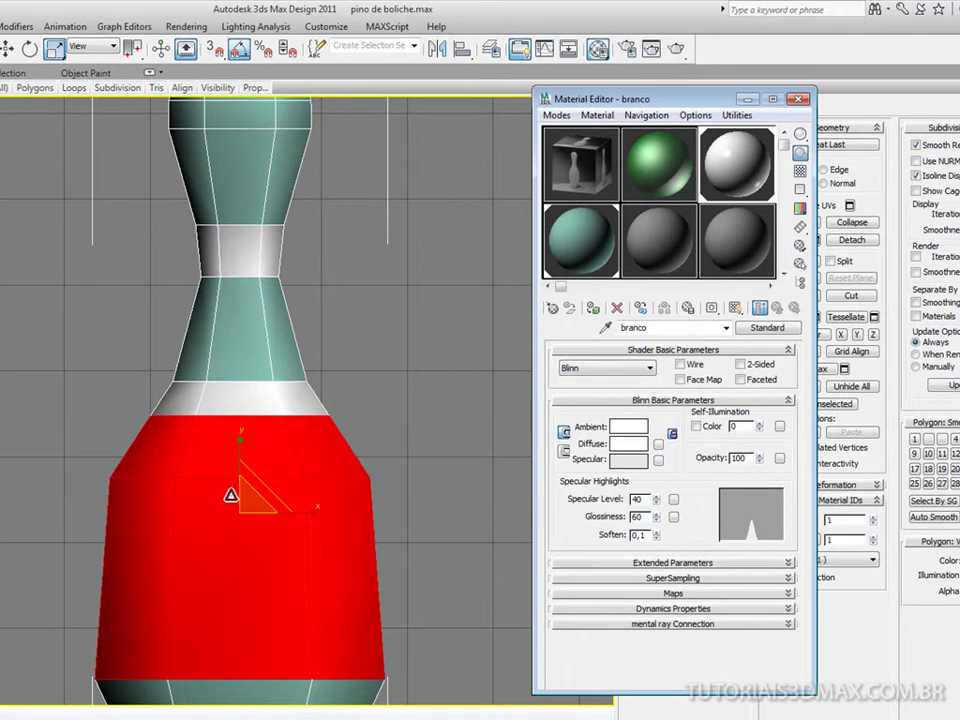
left_click(448, 237)
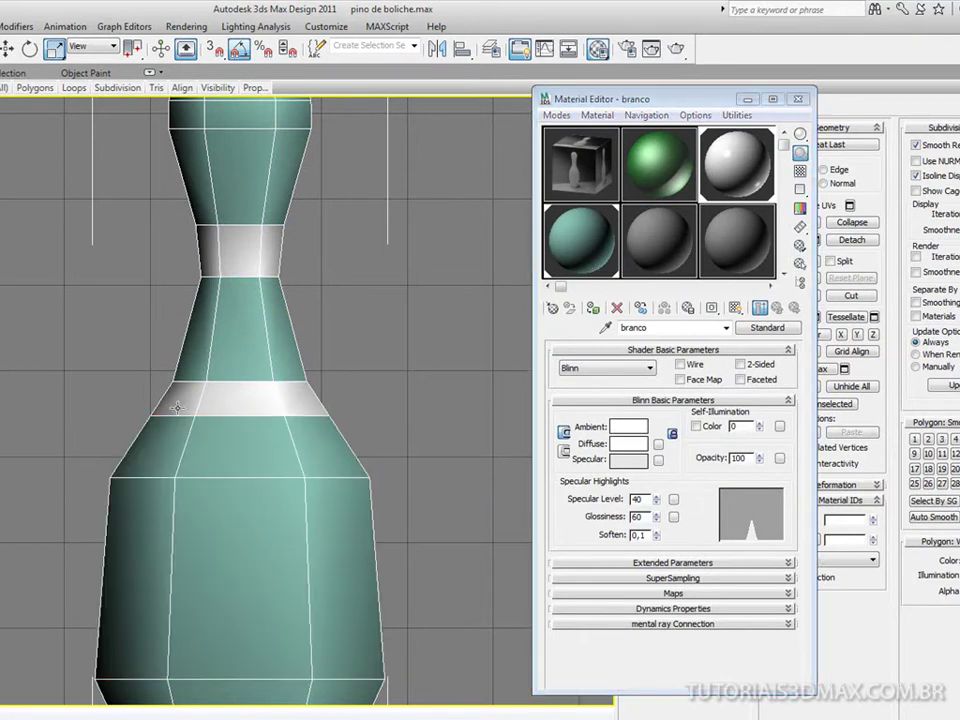
Smooth the pin with NURMS, render the narrower lower white band in the front view, and close the render and the Material Editor.
left_click(915, 161)
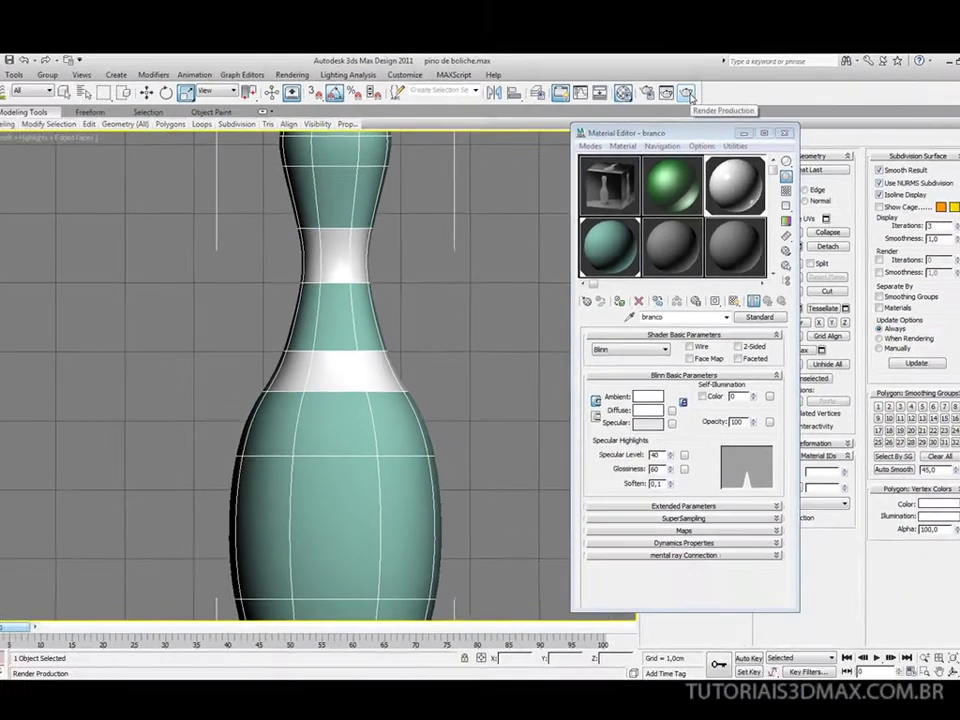
left_click(676, 47)
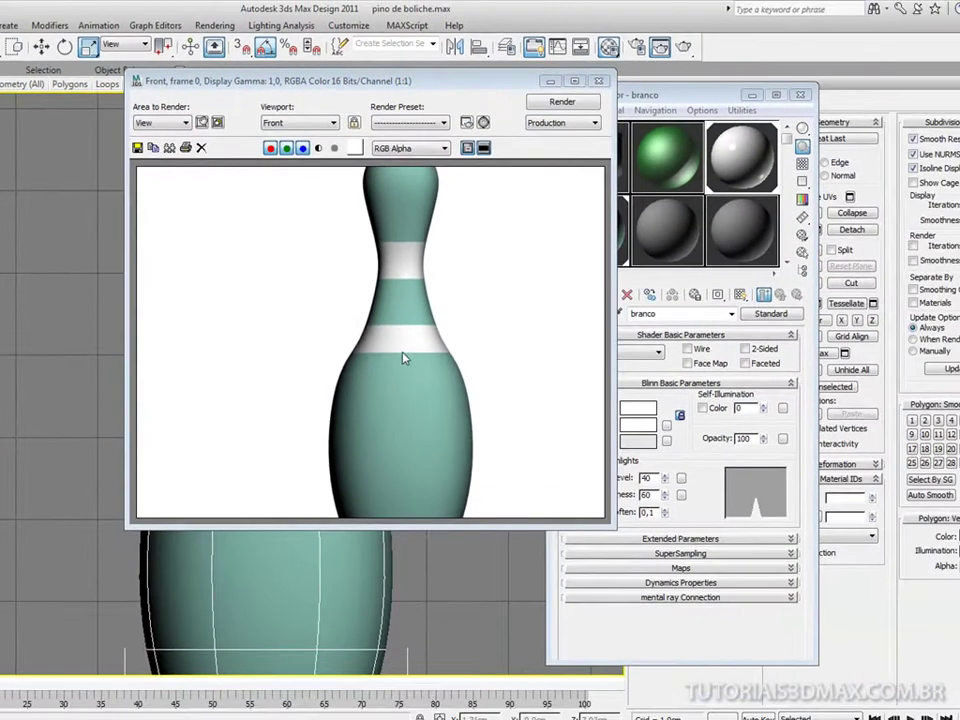
left_click(598, 80)
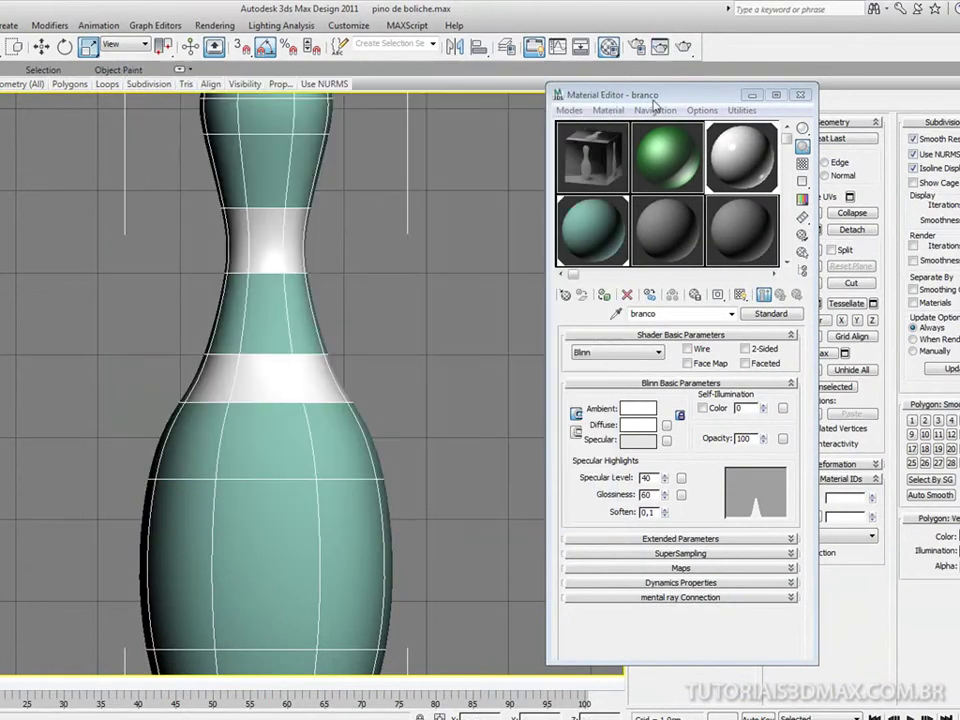
left_click(800, 94)
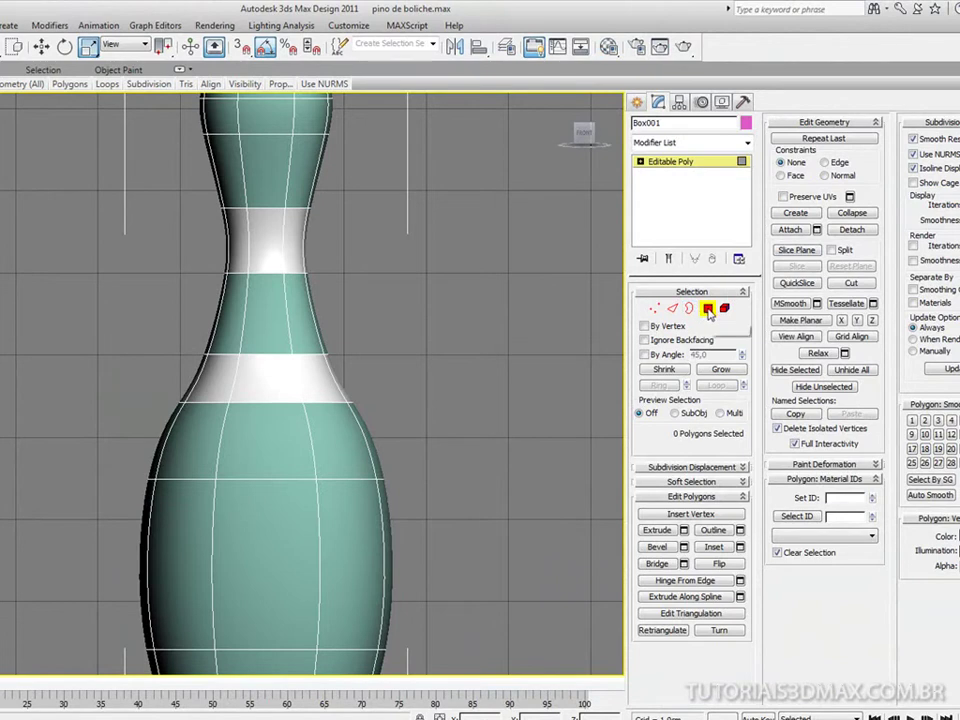
Turn off NURMS and slightly widen the vertex loops on the lower white band's bottom and top edges with uniform scaling.
left_click(913, 155)
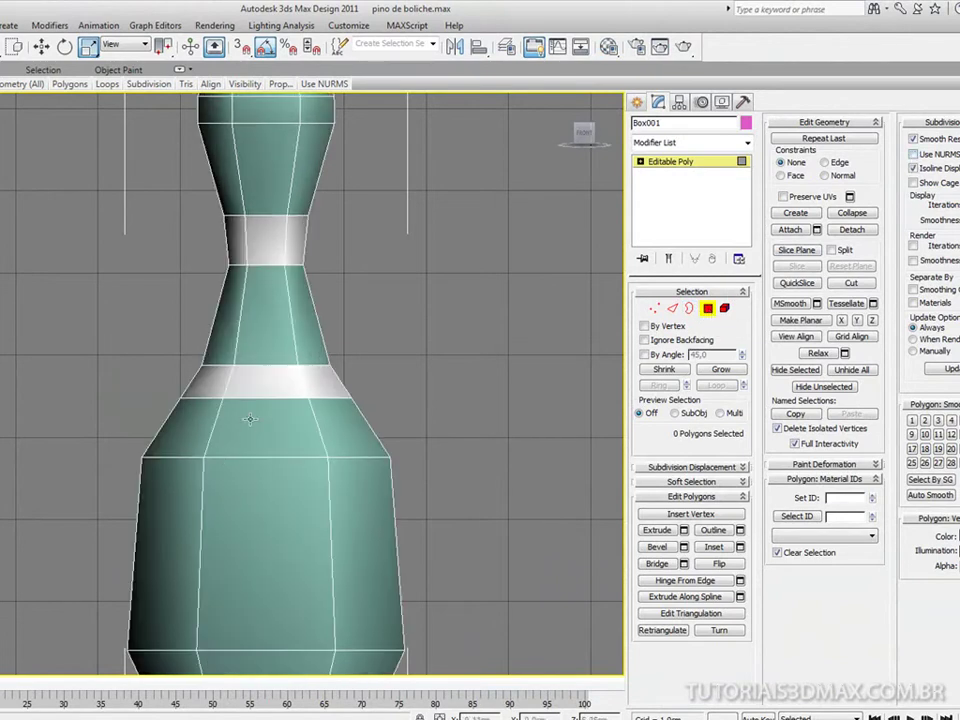
middle_click_drag(254, 397, 260, 397)
key("1")
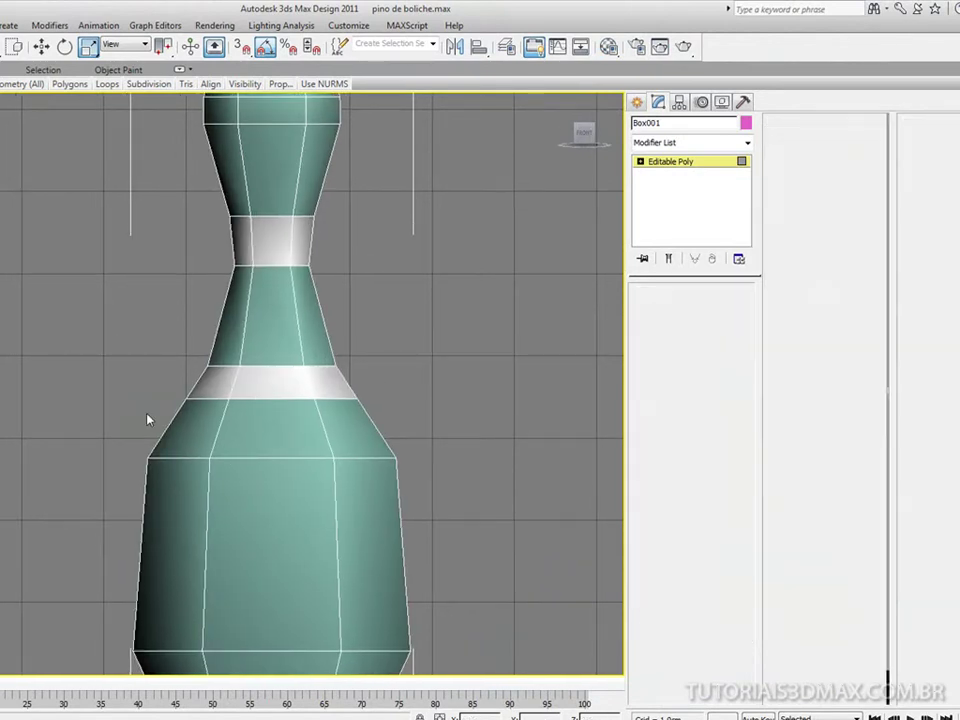
left_click_drag(154, 392, 398, 415)
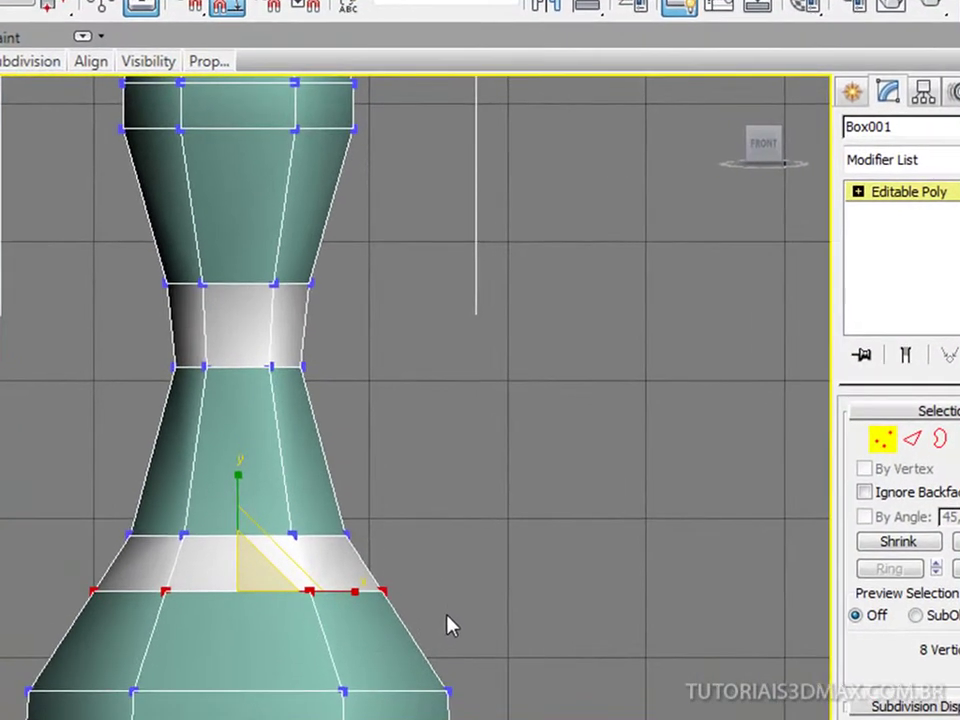
key("p")
middle_click_drag(296, 633, 274, 643, "alt")
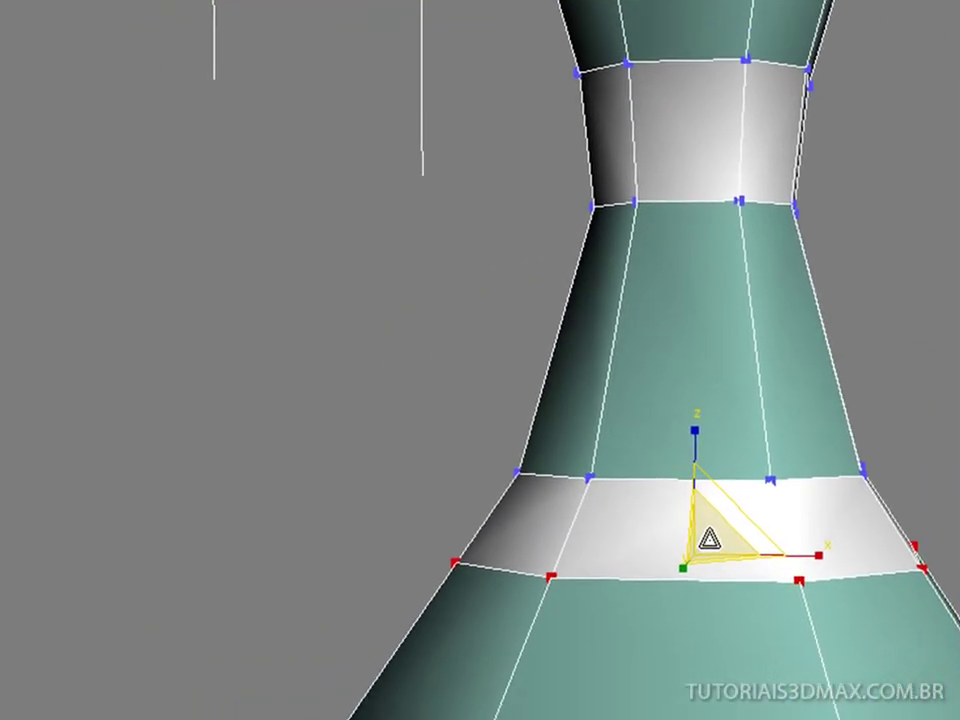
left_click_drag(713, 537, 718, 529)
left_click_drag(407, 396, 920, 508)
left_click_drag(714, 454, 720, 440)
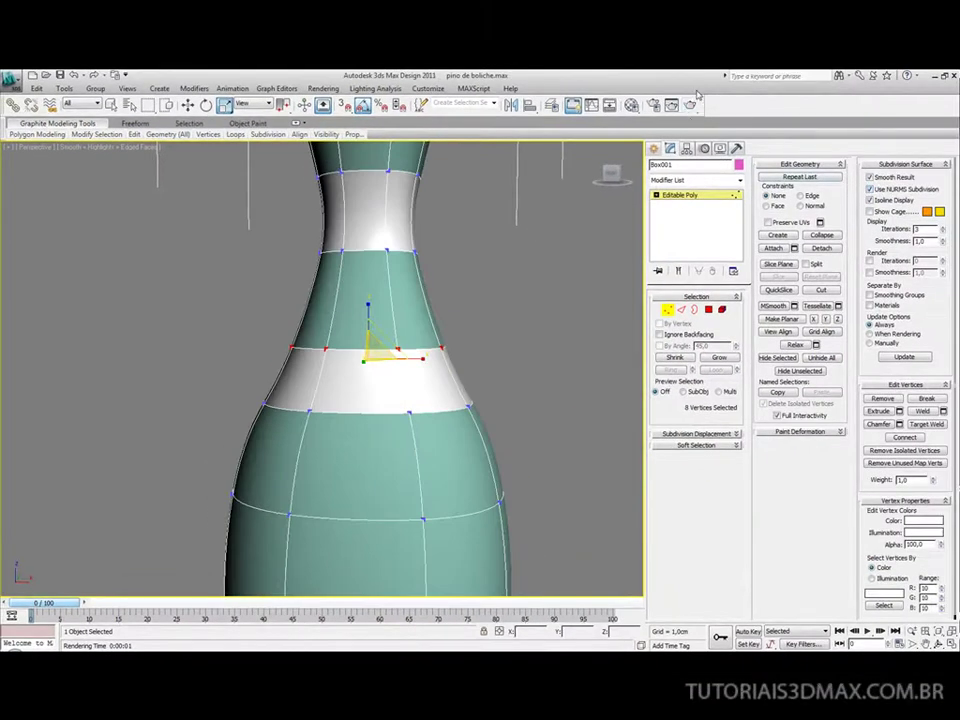
Render the smoothed pin in the perspective view, first close up and again as a whole, to check both white bands.
key("shift+q")
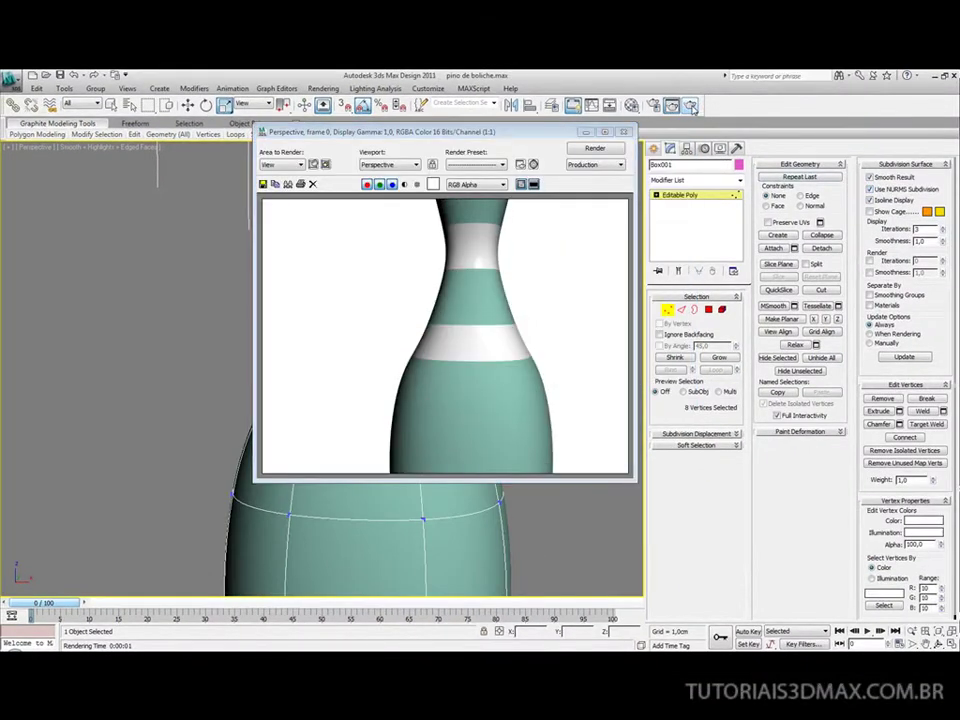
left_click(623, 131)
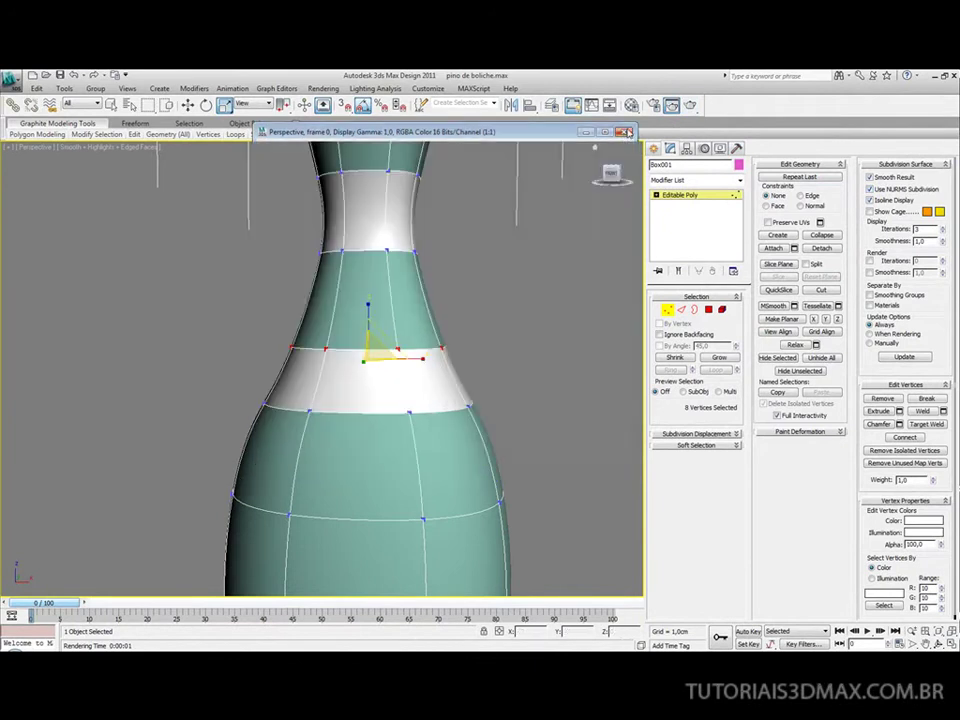
scroll(397, 302, "down", 10)
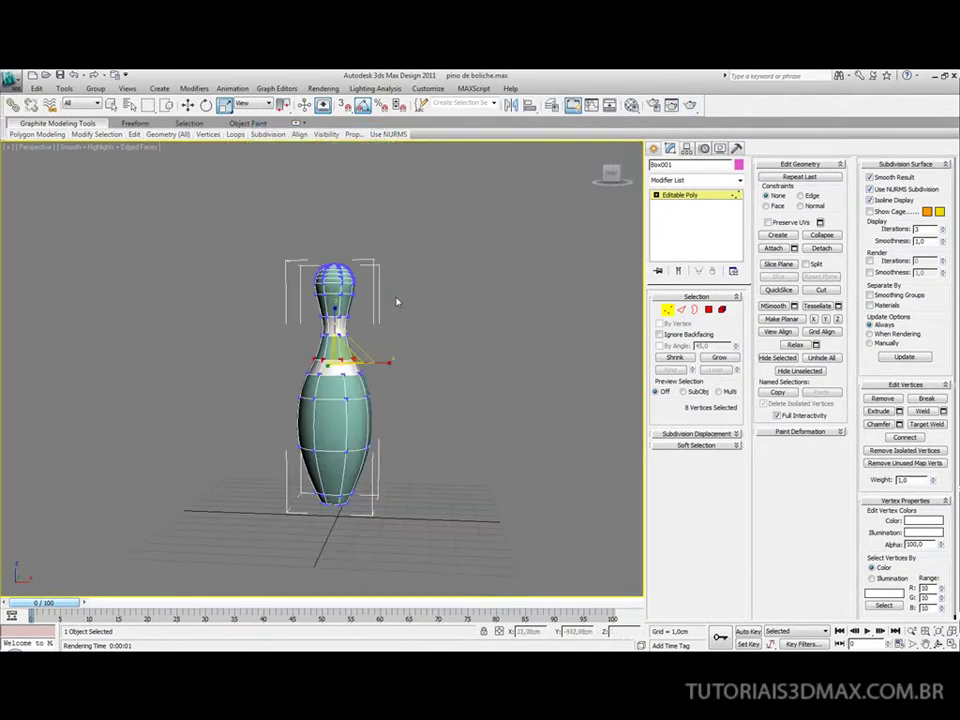
left_click(690, 105)
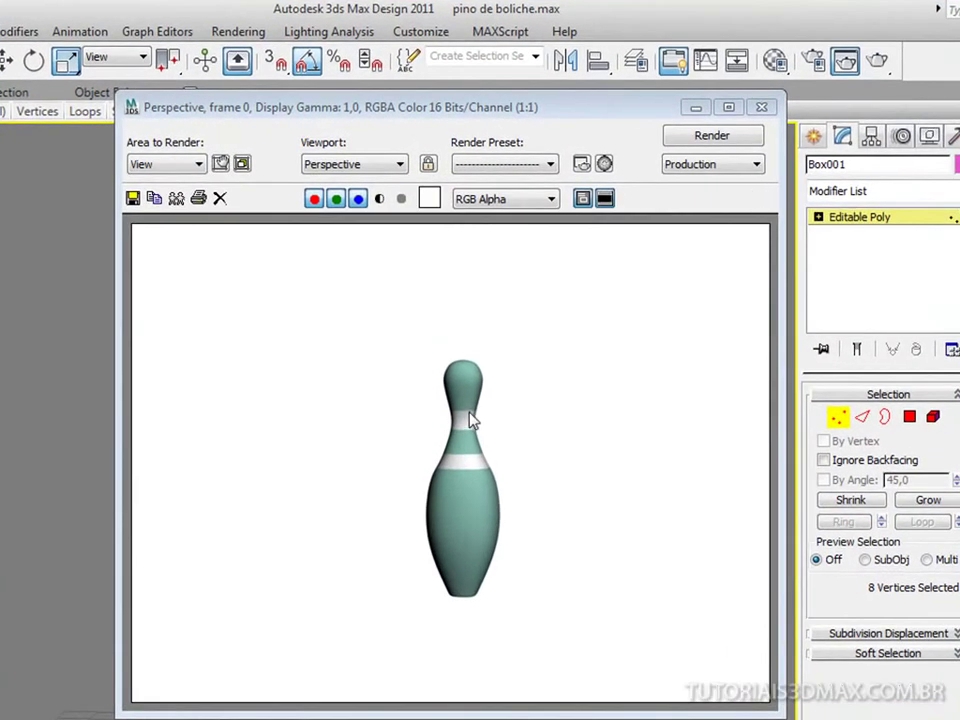
left_click(761, 107)
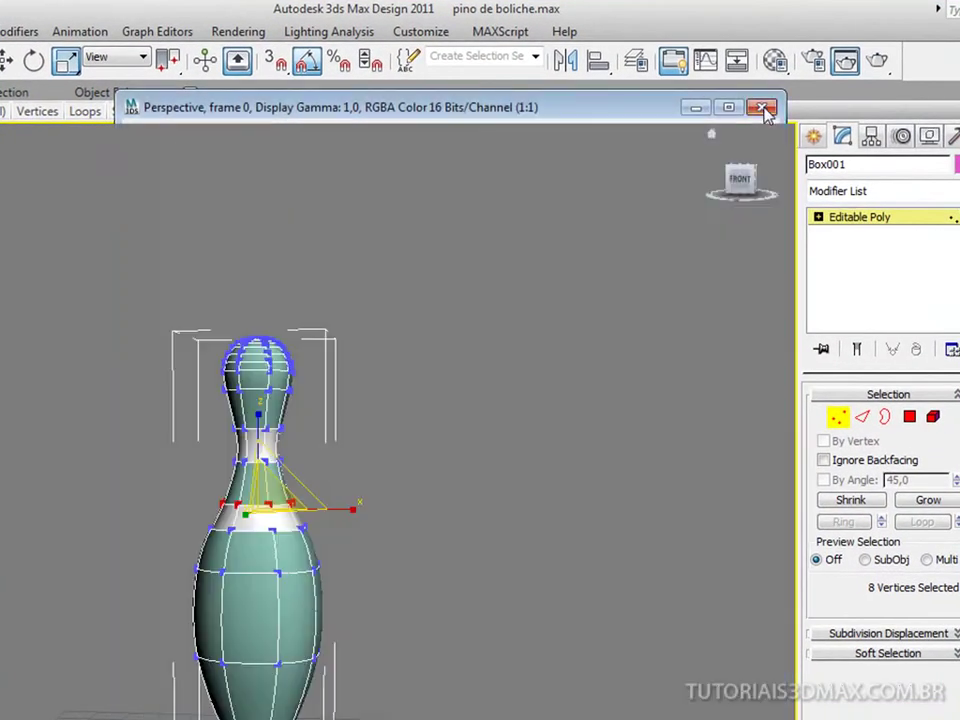
With NURMS off, move the vertex loop on the upper white band's top edge down in the front view, and turn NURMS back on.
scroll(662, 320, "down", 3)
scroll(437, 378, "up", 10)
middle_click_drag(437, 378, 374, 437)
scroll(374, 437, "down", 4)
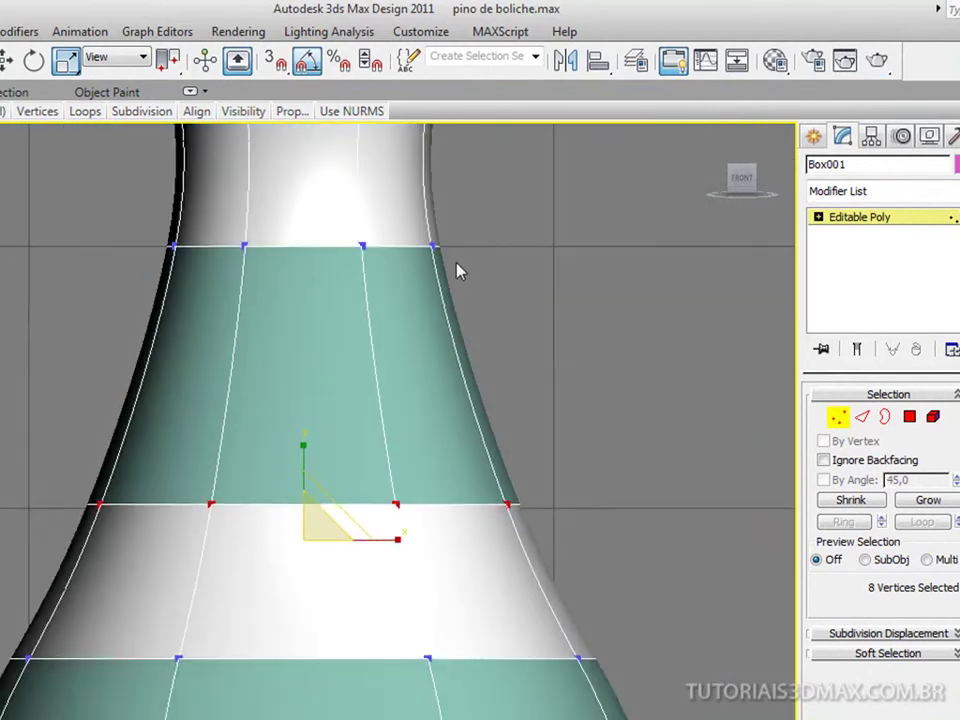
middle_click_drag(379, 165, 377, 418)
scroll(377, 418, "down", 2)
middle_click_drag(403, 326, 382, 418)
scroll(382, 422, "up", 2)
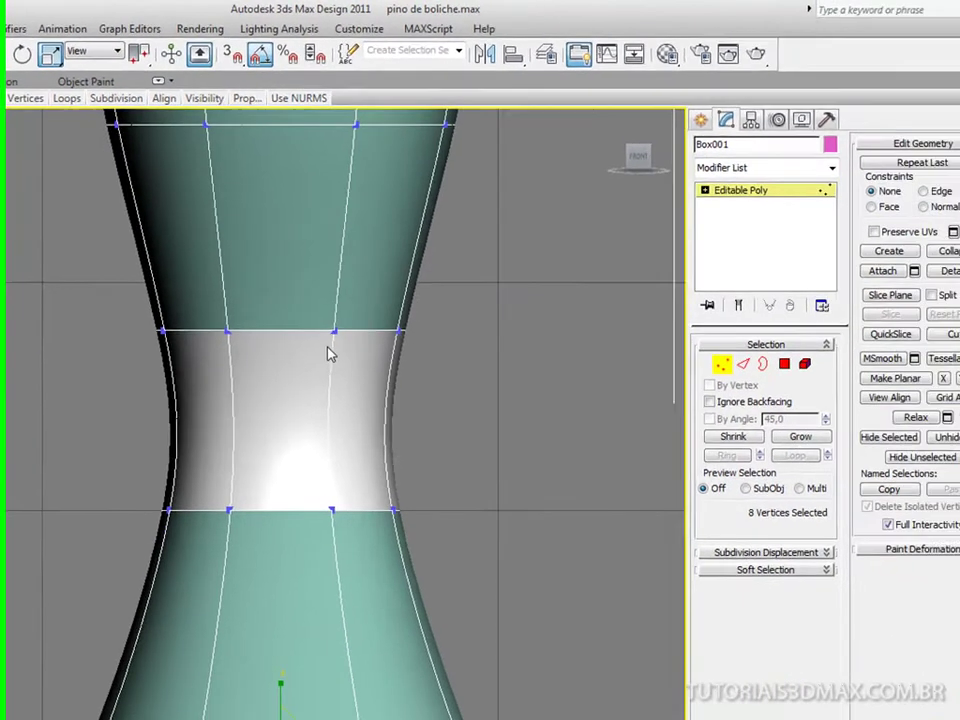
left_click(903, 162)
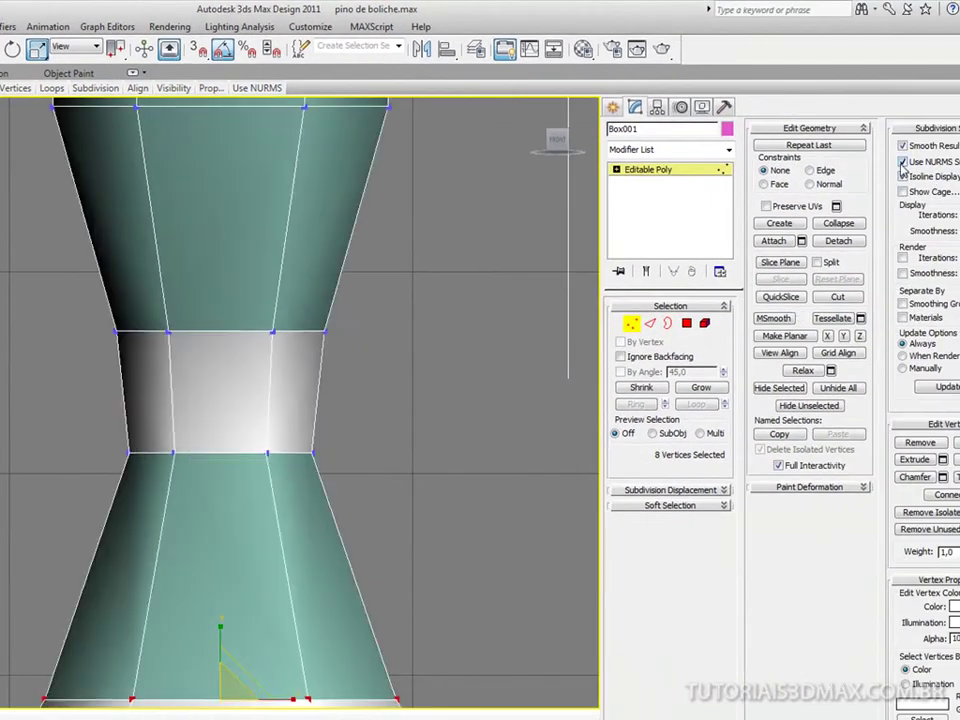
left_click_drag(29, 310, 449, 378)
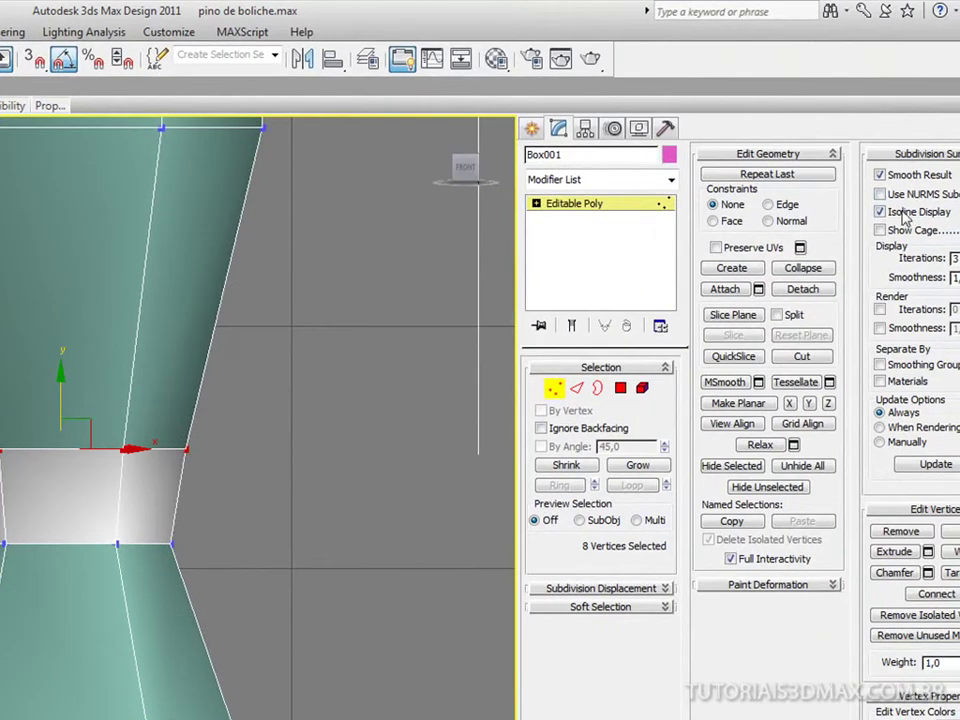
left_click(880, 195)
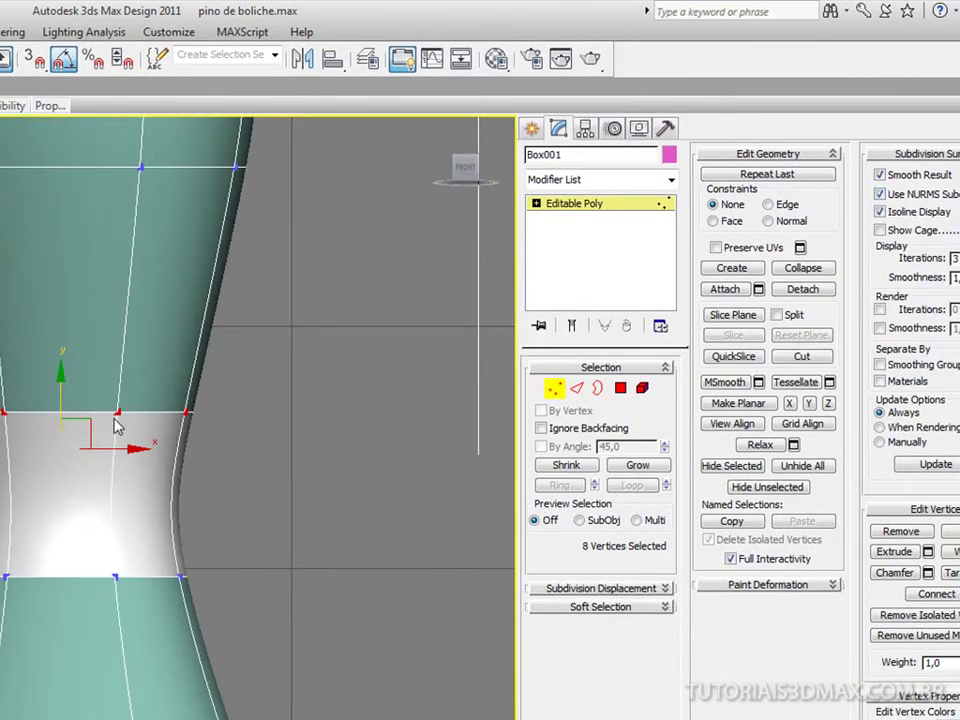
scroll(75, 326, "down", 4)
middle_click_drag(76, 326, 81, 361)
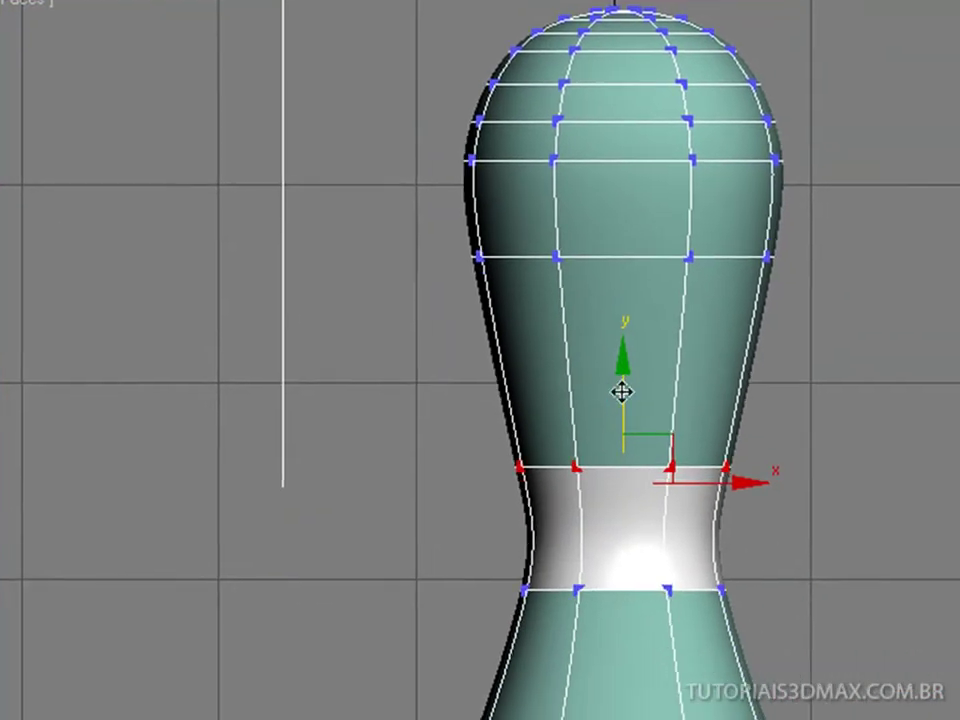
Move the vertex loop on the upper white band's bottom edge slightly up, and select both loops of that band.
left_click_drag(336, 553, 740, 612)
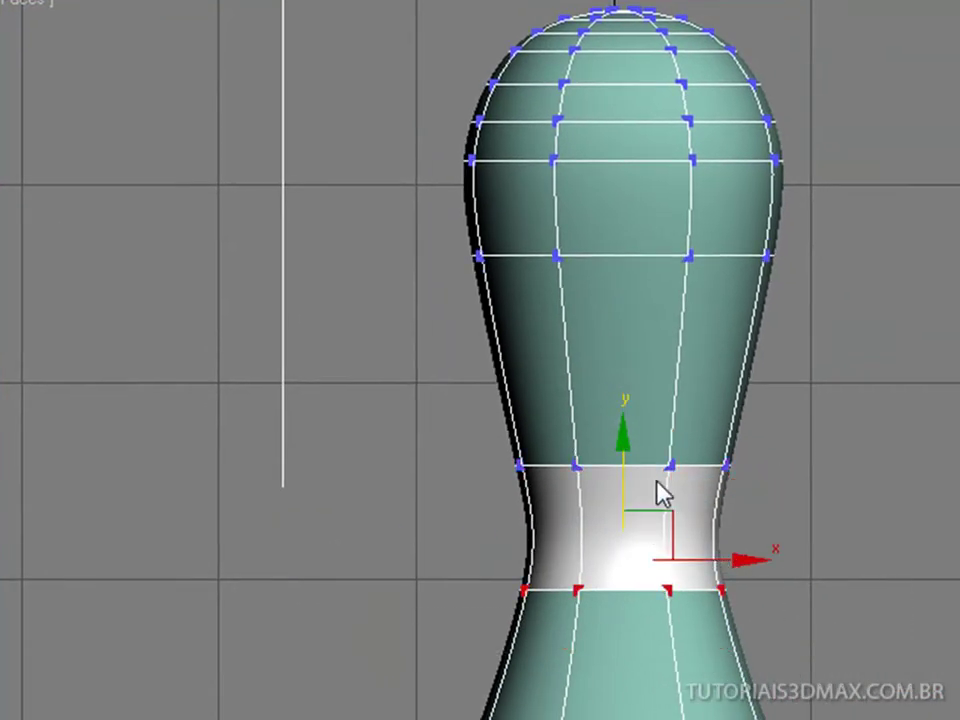
left_click_drag(621, 444, 620, 429)
left_click_drag(347, 407, 879, 681)
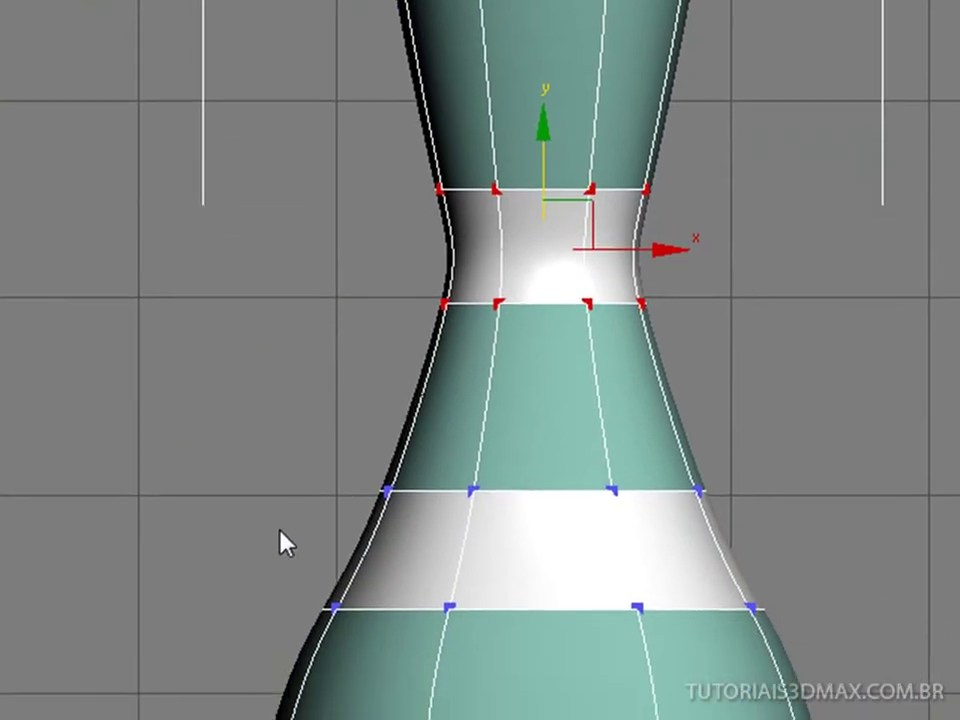
Slightly widen the vertex loops on the lower white band's bottom and top edges with uniform scaling.
left_click_drag(839, 657, 904, 670)
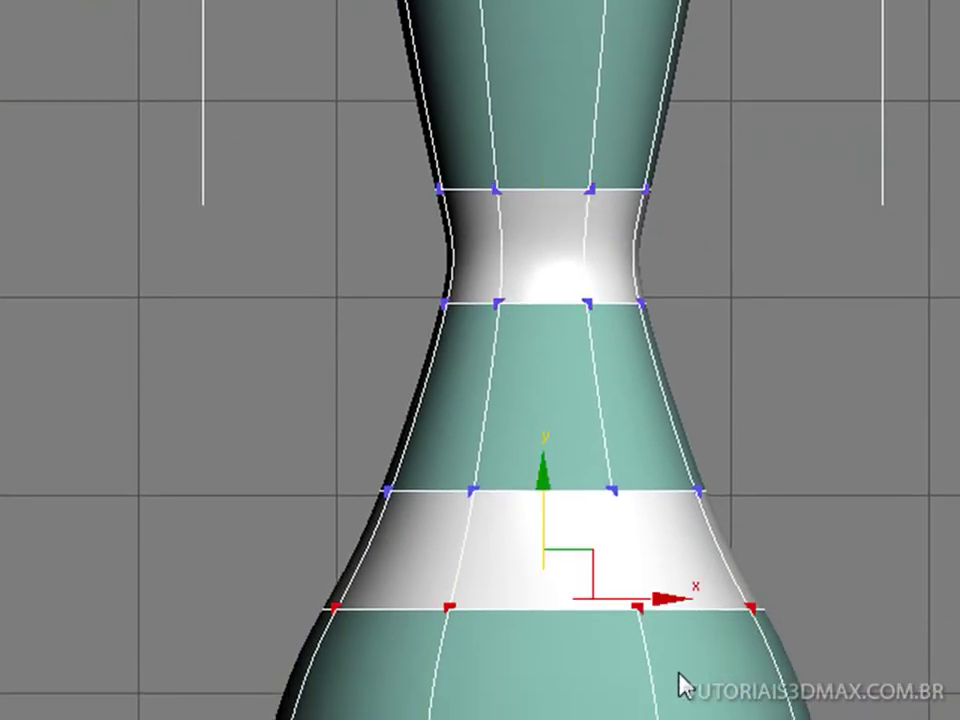
key("r")
left_click_drag(566, 578, 570, 574)
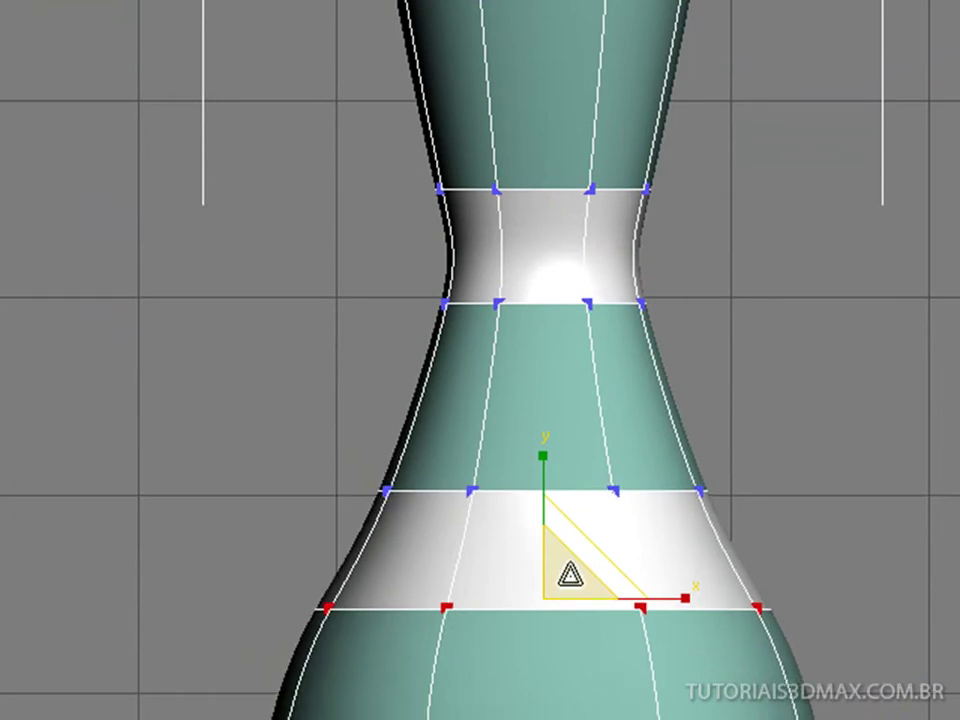
left_click_drag(317, 454, 829, 536)
left_click_drag(562, 488, 568, 478)
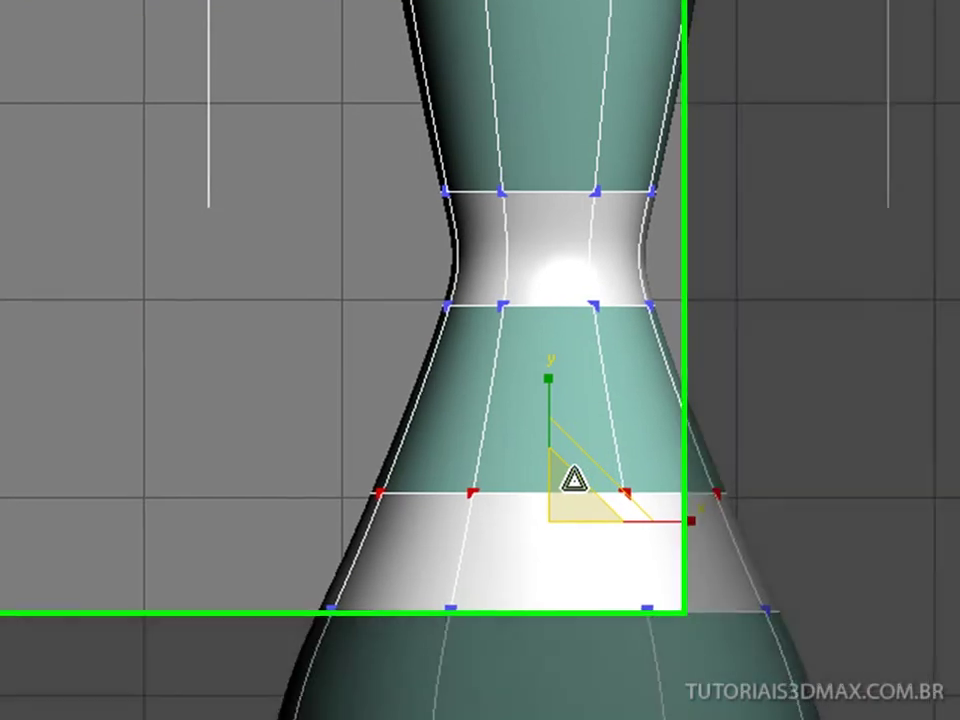
Render the whole pin in the perspective view to check the two white bands, and close the render.
middle_click_drag(569, 478, 754, 519)
scroll(865, 527, "down", 3)
middle_click_drag(805, 493, 800, 443)
scroll(819, 446, "up", 2)
scroll(800, 443, "down", 5)
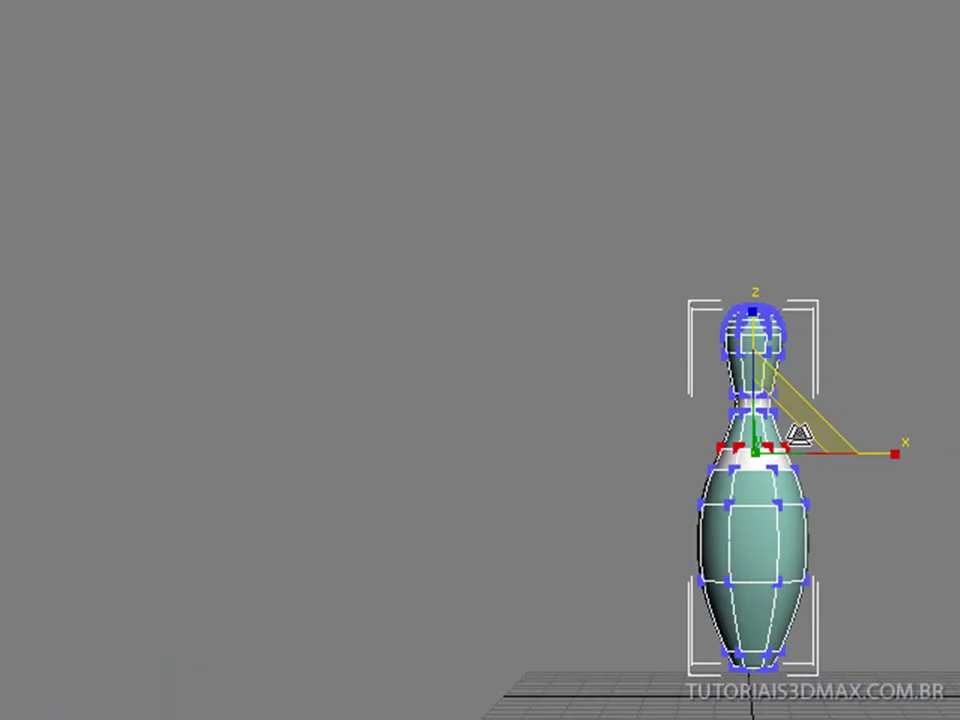
scroll(782, 510, "up", 1)
scroll(759, 490, "up", 3)
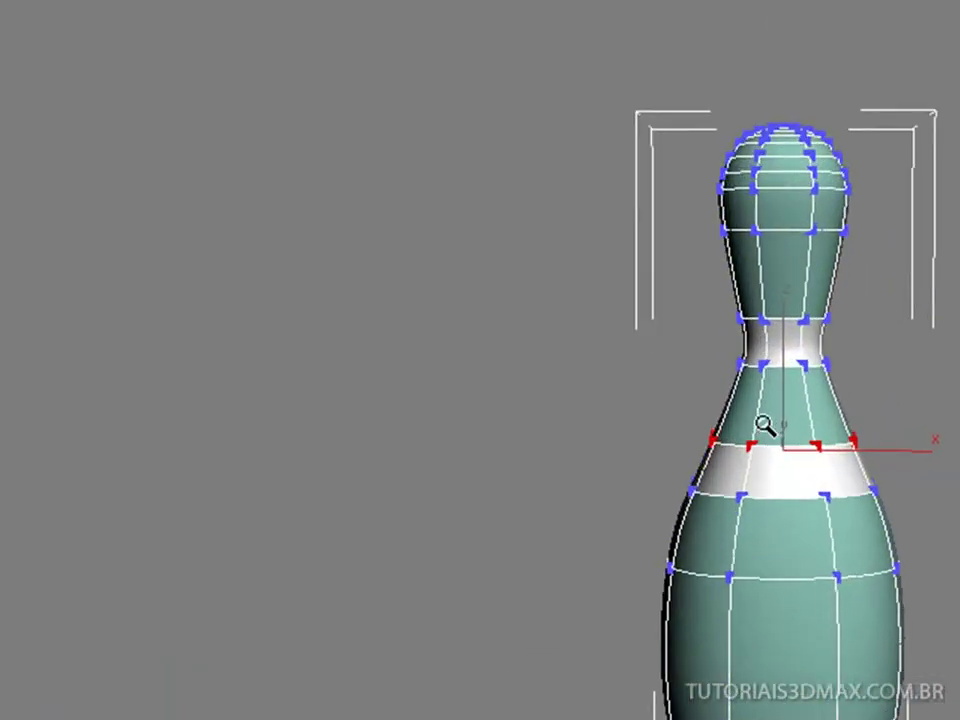
scroll(767, 407, "down", 2)
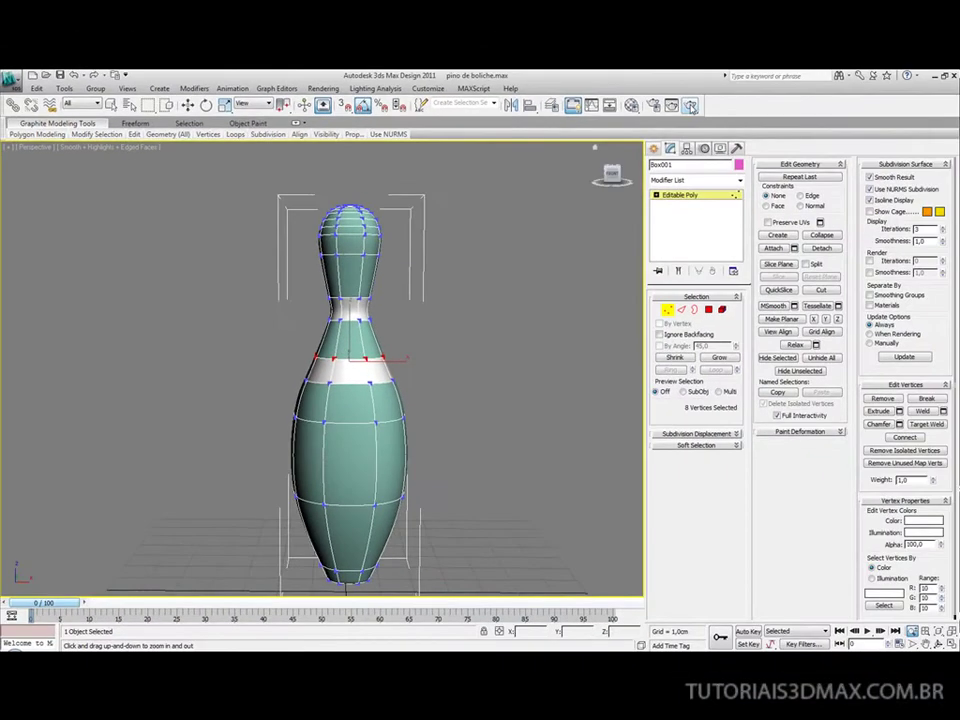
left_click(690, 106)
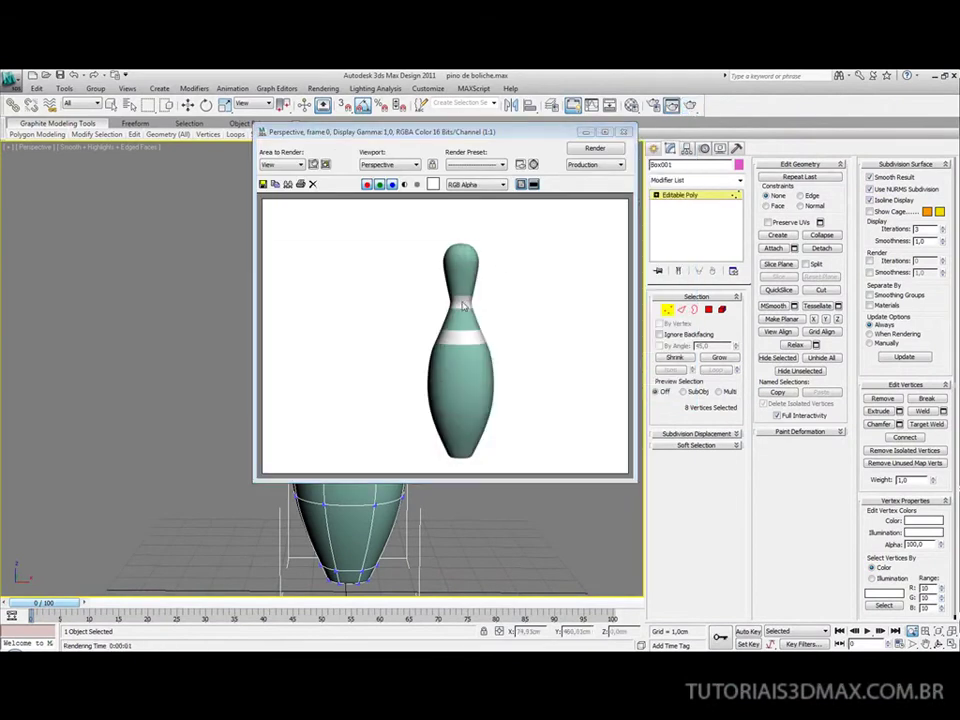
left_click(623, 132)
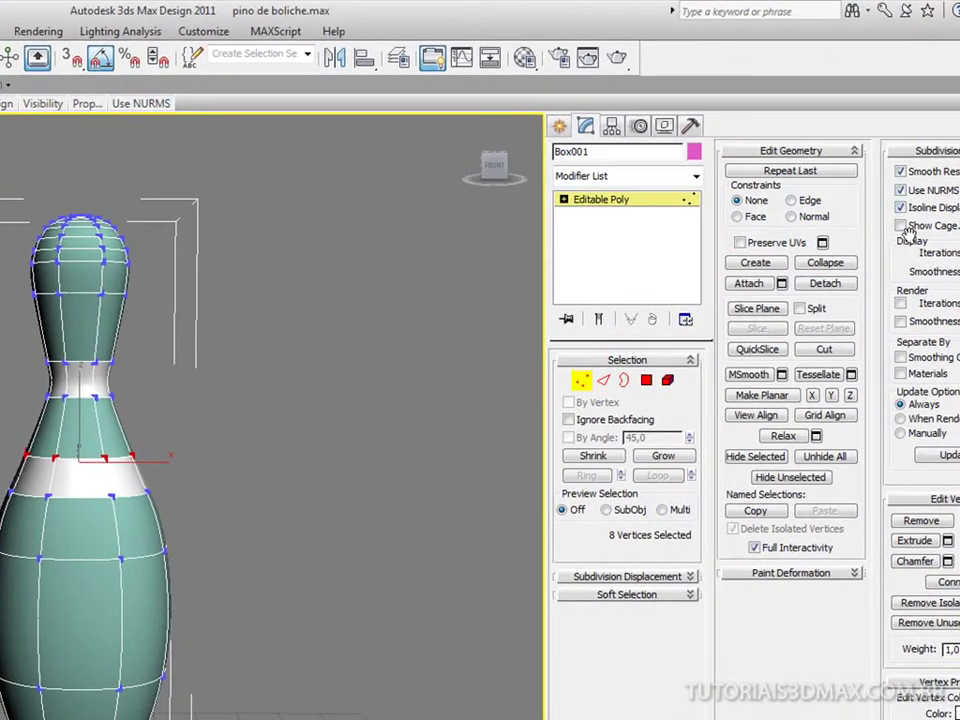
Turn off NURMS and move the vertex loop on the upper white band's top edge up in the front view.
left_click(901, 190)
middle_click_drag(93, 407, 118, 456)
scroll(139, 394, "up", 3)
middle_click_drag(139, 394, 46, 449)
key("f")
key("z")
key("i")
key("i")
key("i")
key("i")
key("i")
key("i")
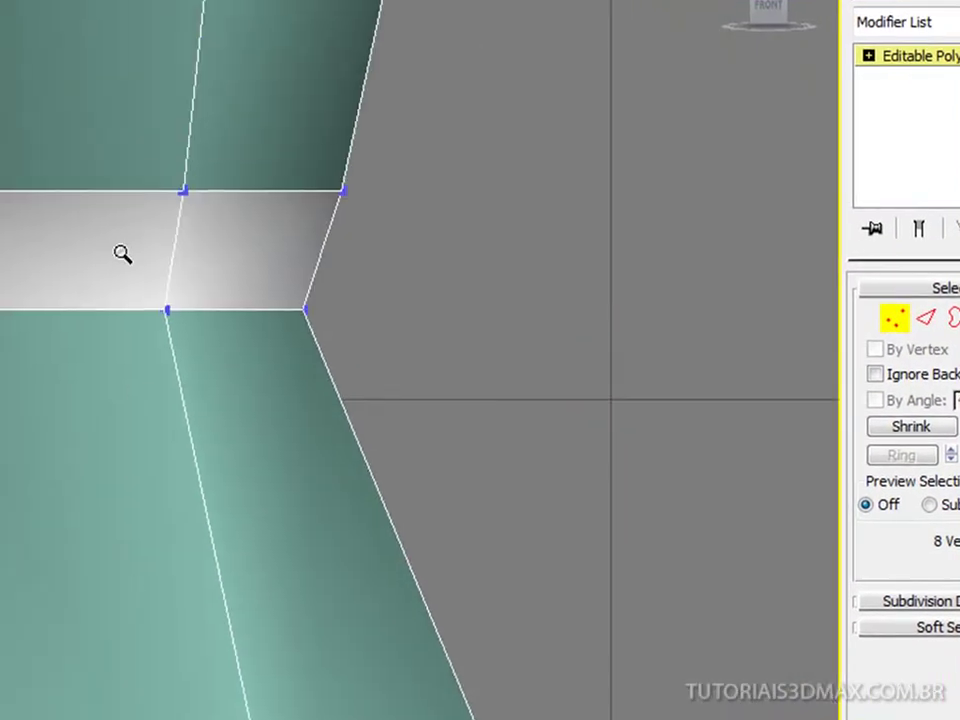
middle_click_drag(122, 251, 176, 549)
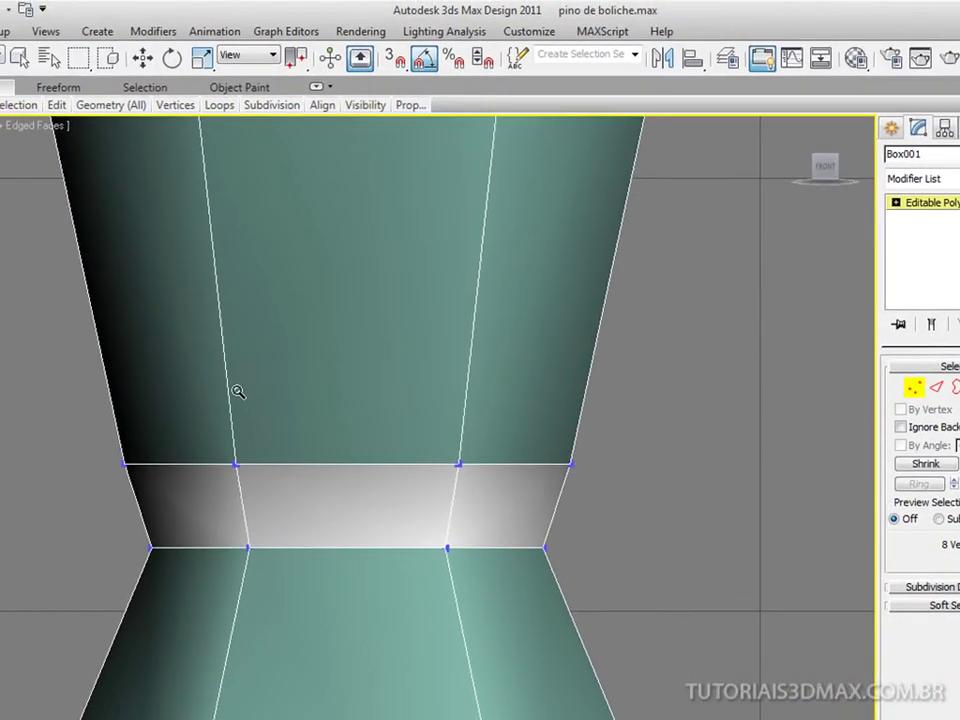
key("w")
left_click_drag(33, 403, 636, 521)
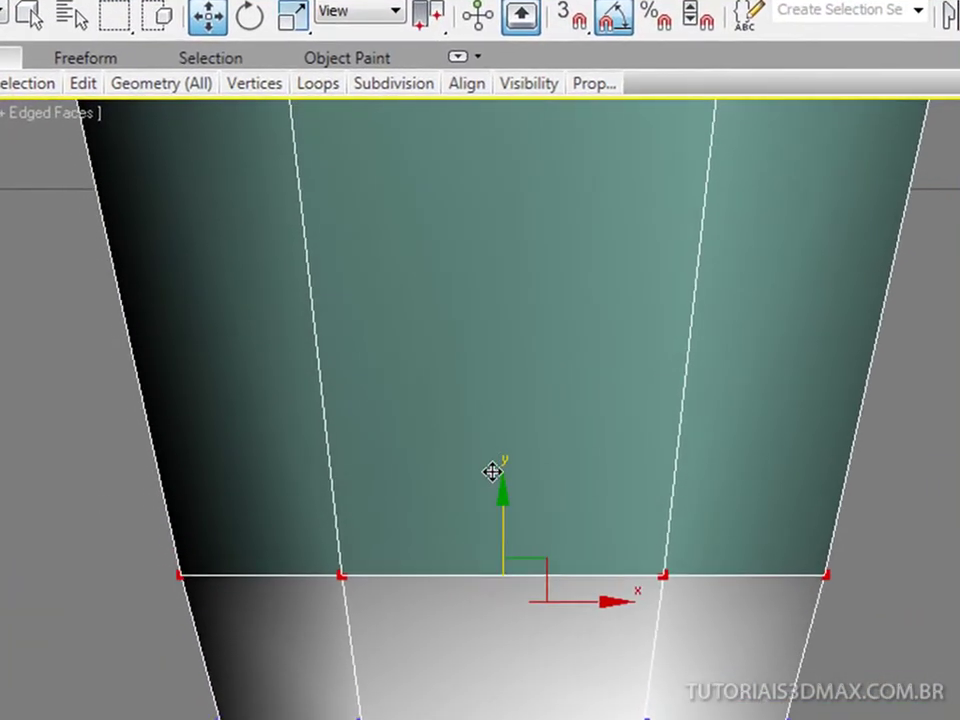
left_click_drag(492, 472, 491, 416)
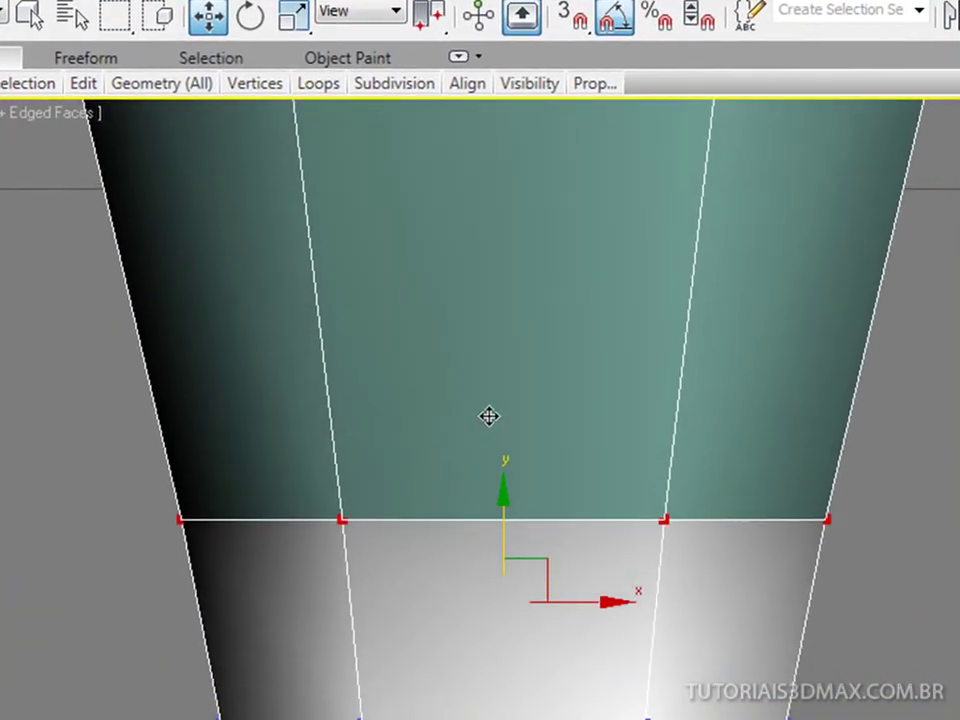
Fine-tune the height of the upper white band's top vertex loop in the front view, and turn NURMS back on.
middle_click_drag(476, 628, 516, 576)
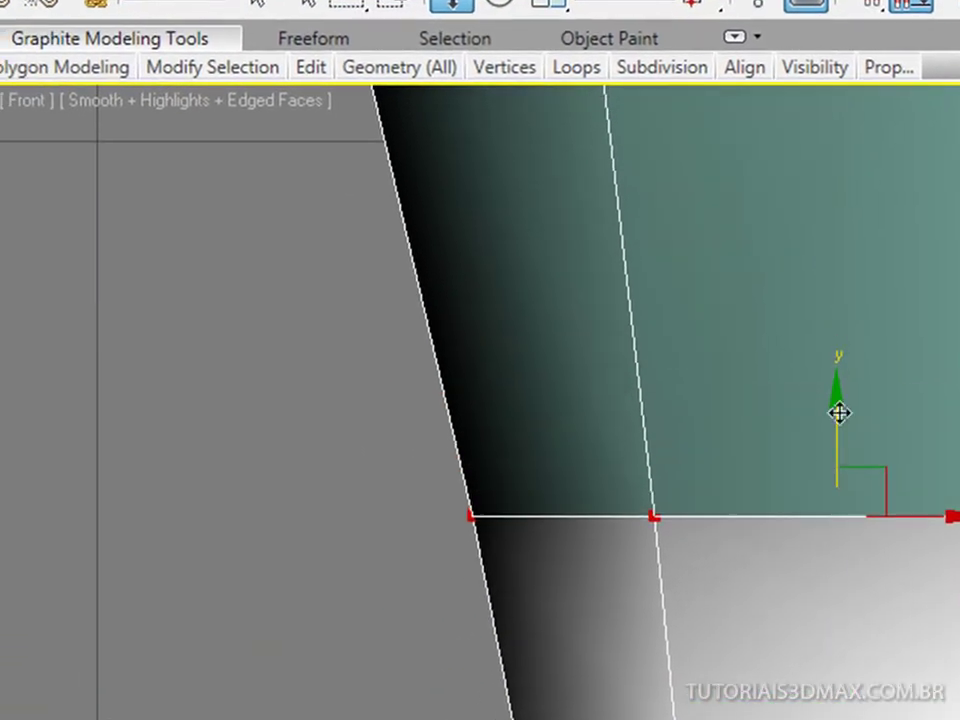
left_click_drag(839, 412, 842, 391)
middle_click_drag(809, 510, 812, 401)
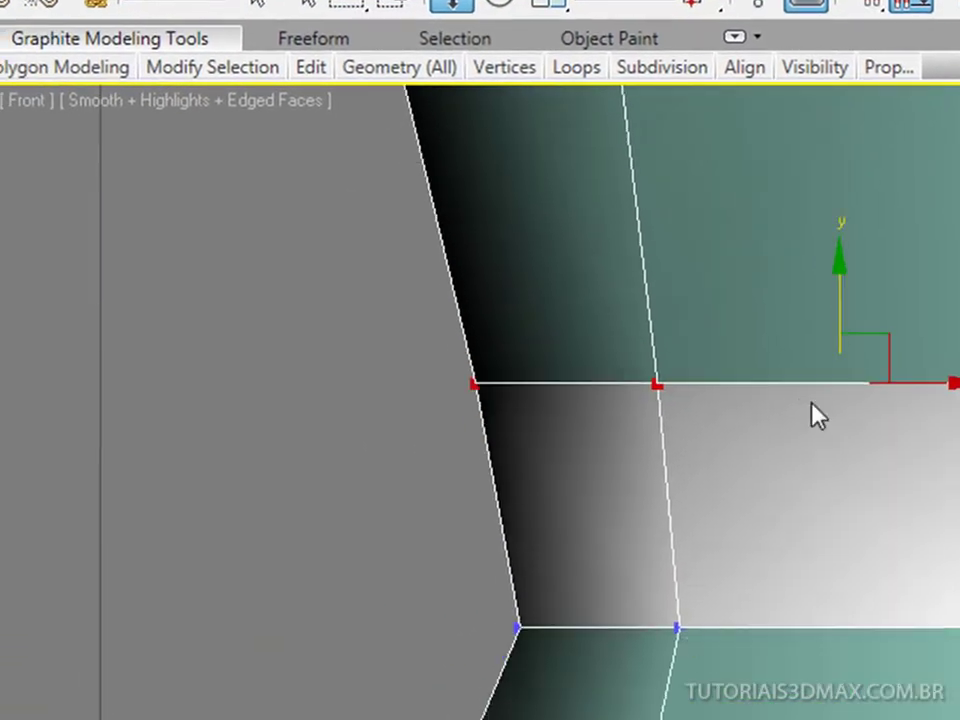
scroll(813, 414, "down", 5)
middle_click_drag(846, 597, 864, 531)
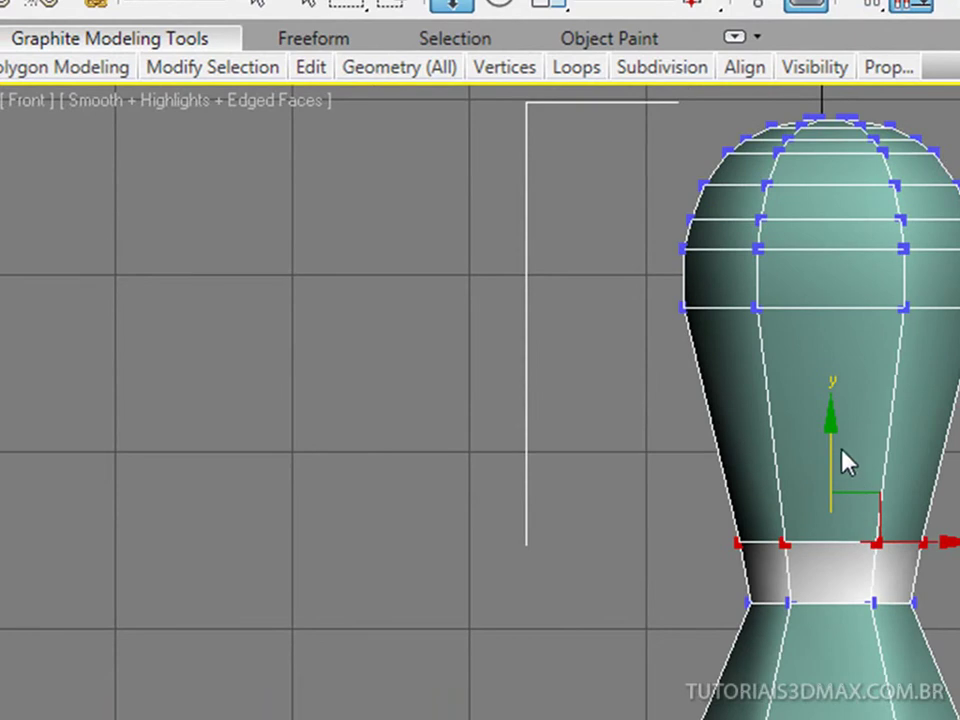
left_click_drag(832, 442, 832, 455)
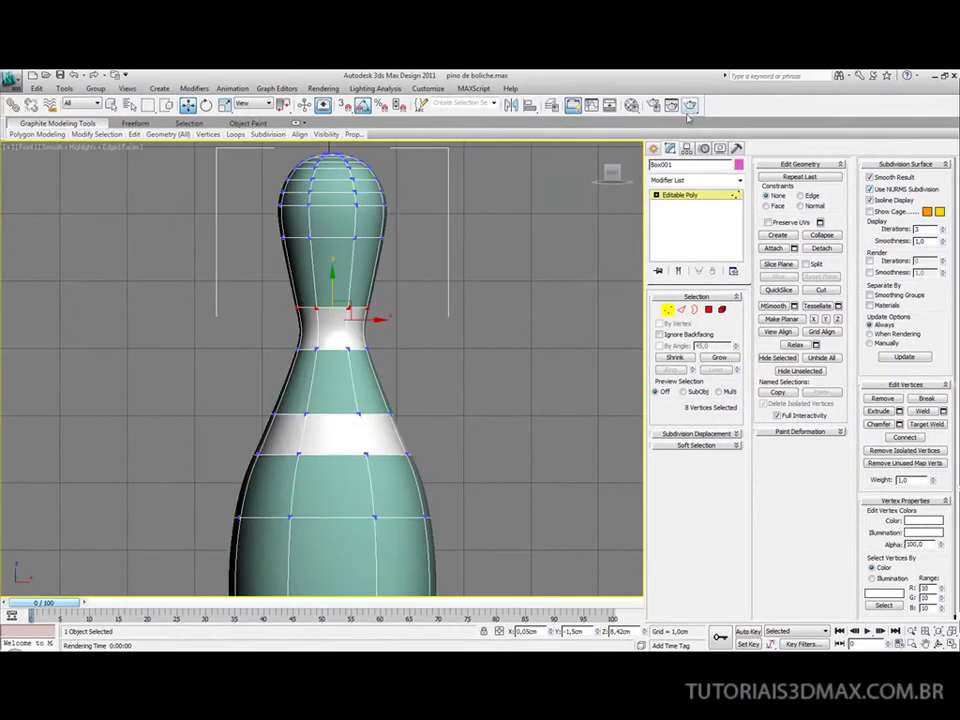
Render the smoothed pin in the front view, close the render, and inspect the bands from an angle in the perspective view.
left_click(690, 105)
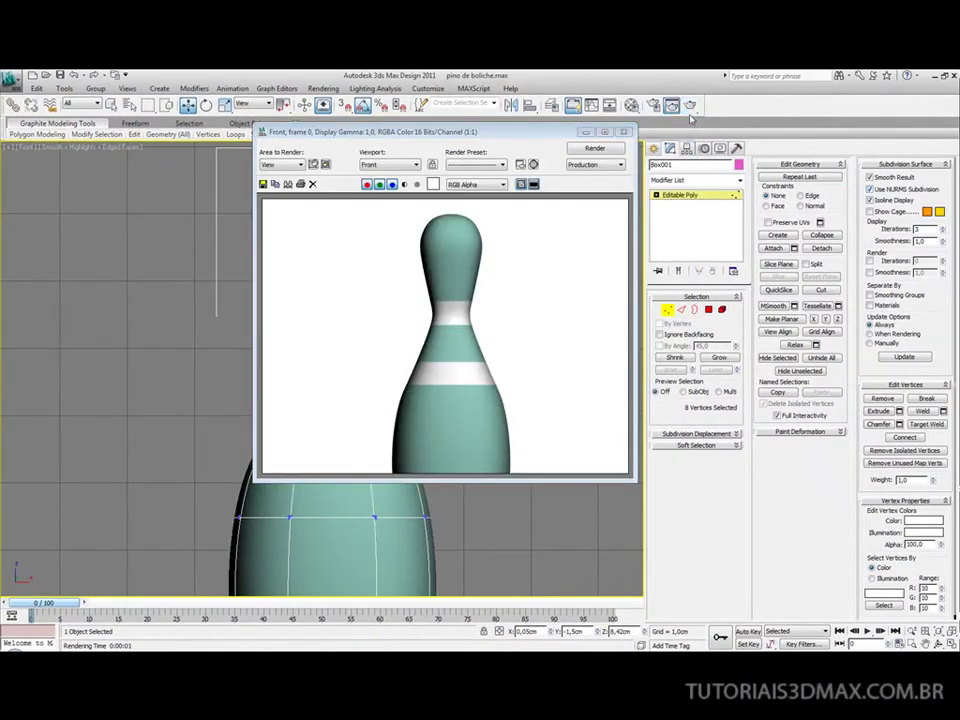
left_click(623, 132)
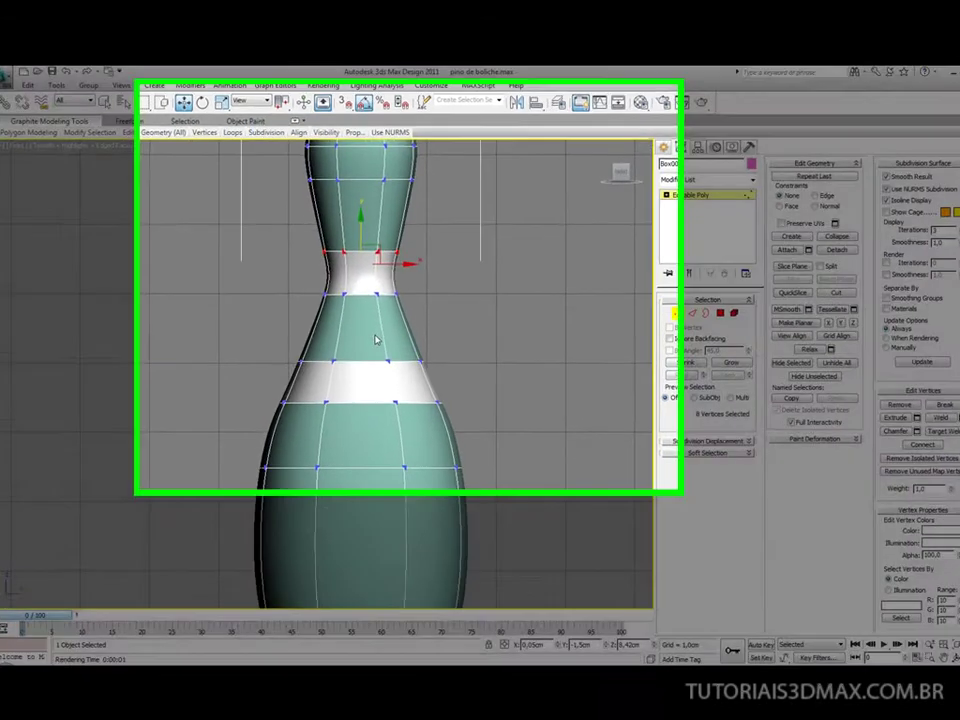
key("p")
middle_click_drag(372, 363, 368, 339)
scroll(369, 339, "down", 3)
middle_click_drag(412, 462, 171, 520, "alt")
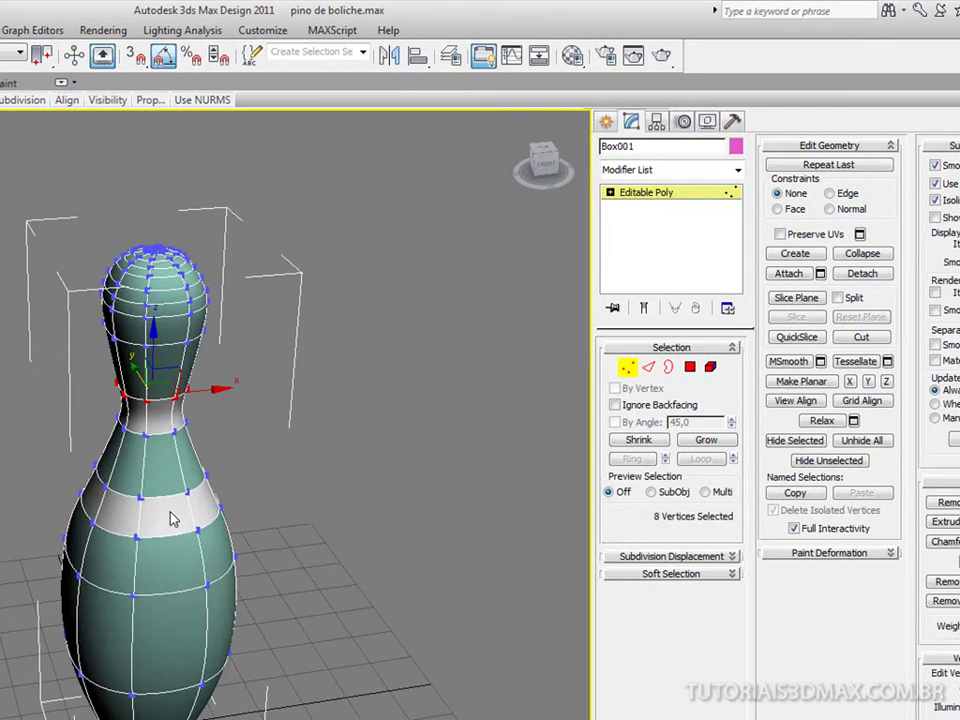
middle_click_drag(268, 506, 230, 490)
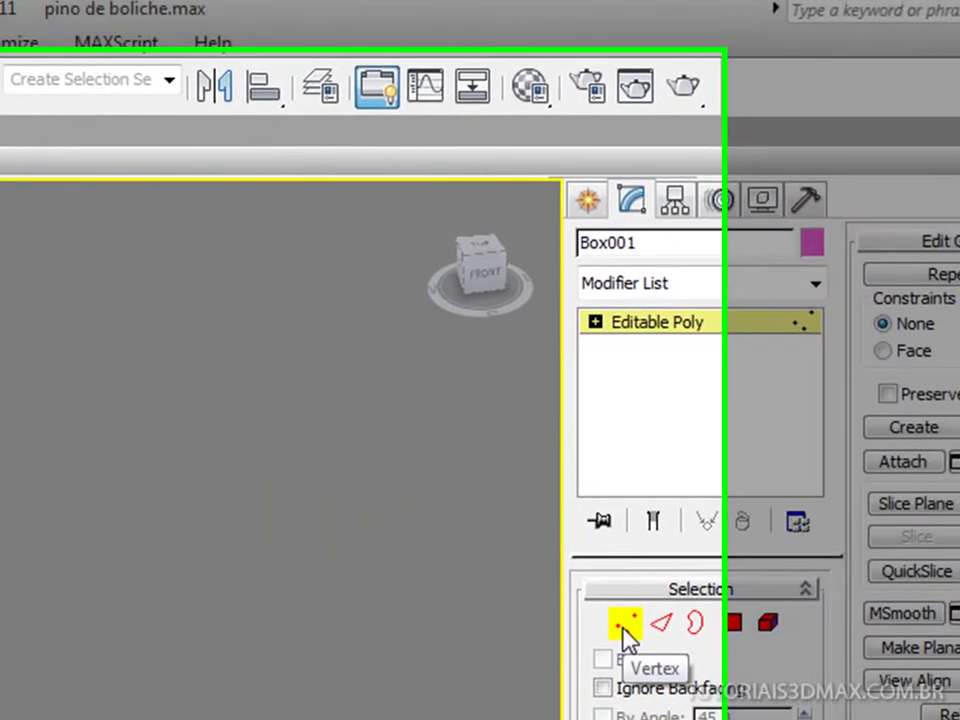
Leave vertex editing and show the pin without edged faces, with the neck bands in close view.
left_click(584, 640)
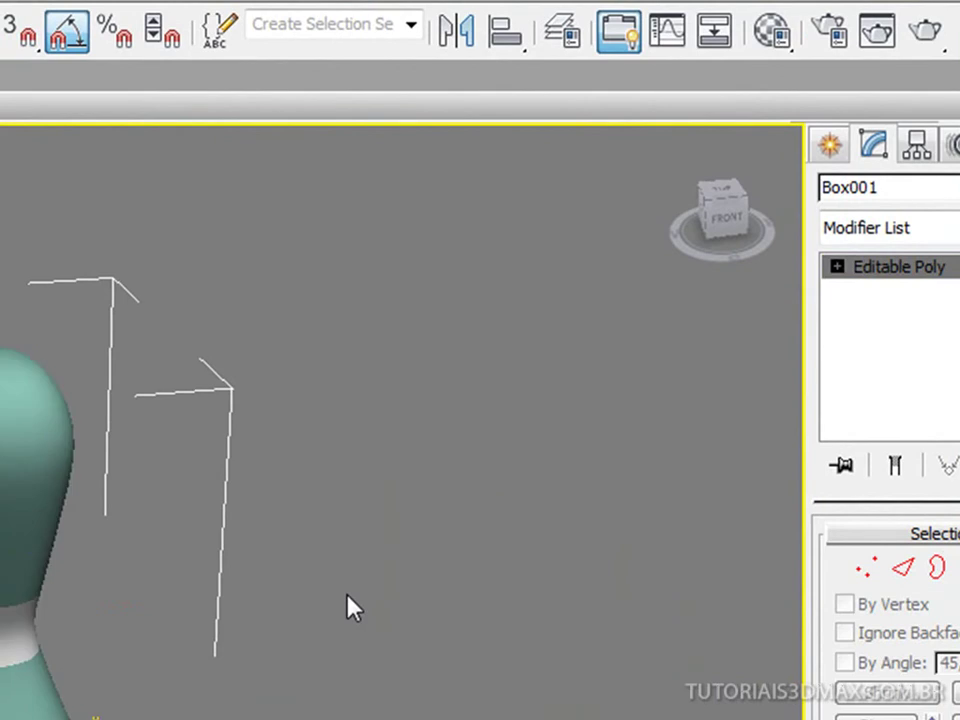
middle_click_drag(150, 628, 139, 606)
left_click_drag(113, 625, 113, 598)
middle_click_drag(108, 623, 92, 586)
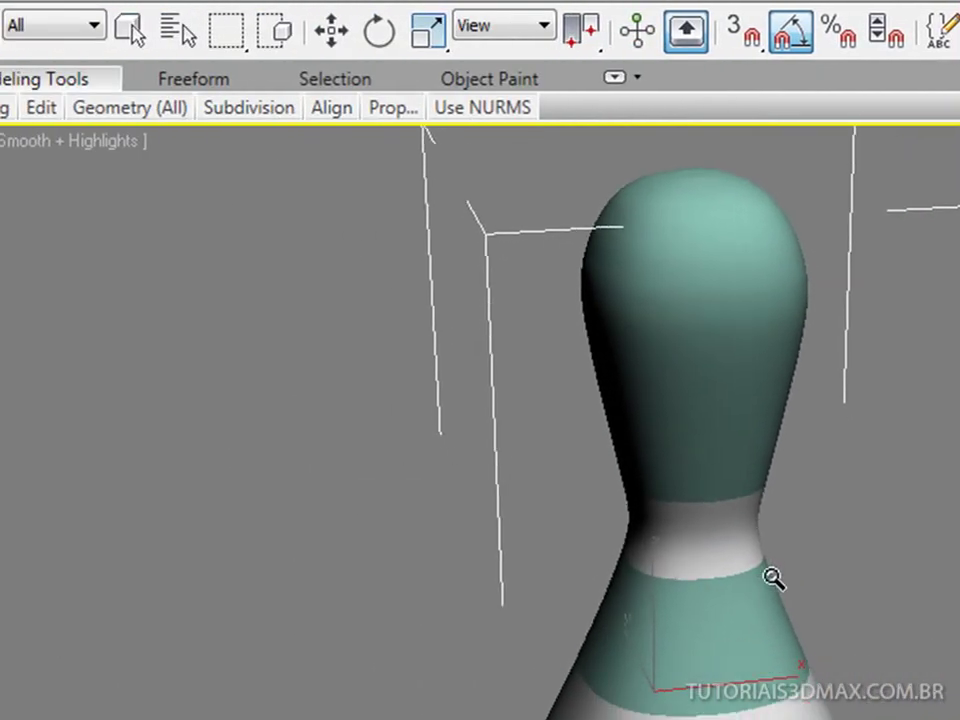
right_click(718, 556)
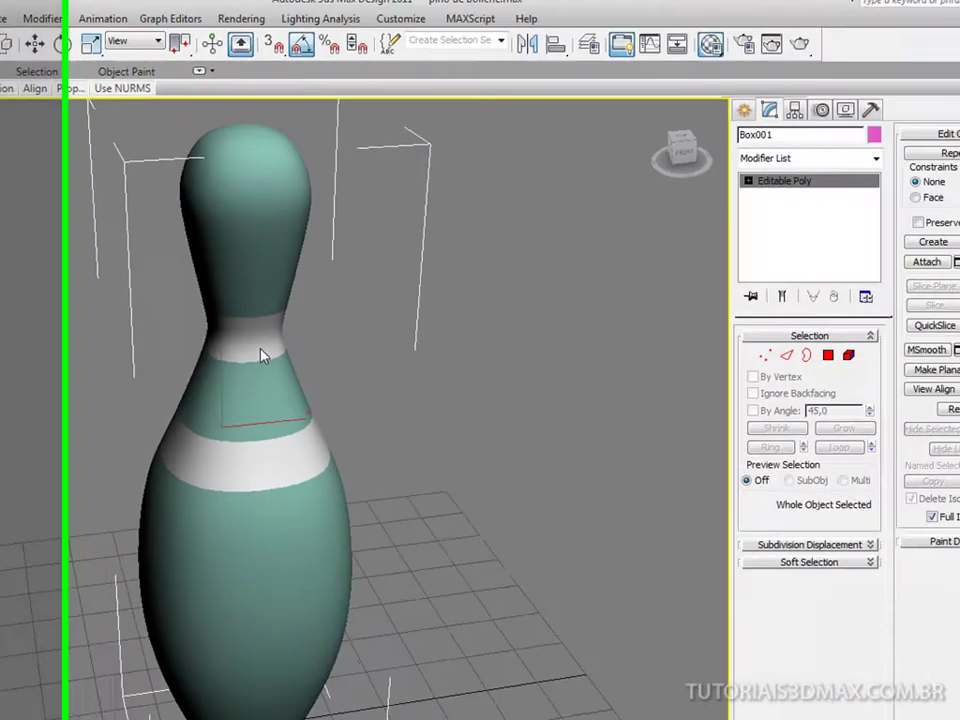
In the Material Editor, change the branco material's ambient and diffuse colour to red (255, 0, 0) and rename it vermelho.
key("m")
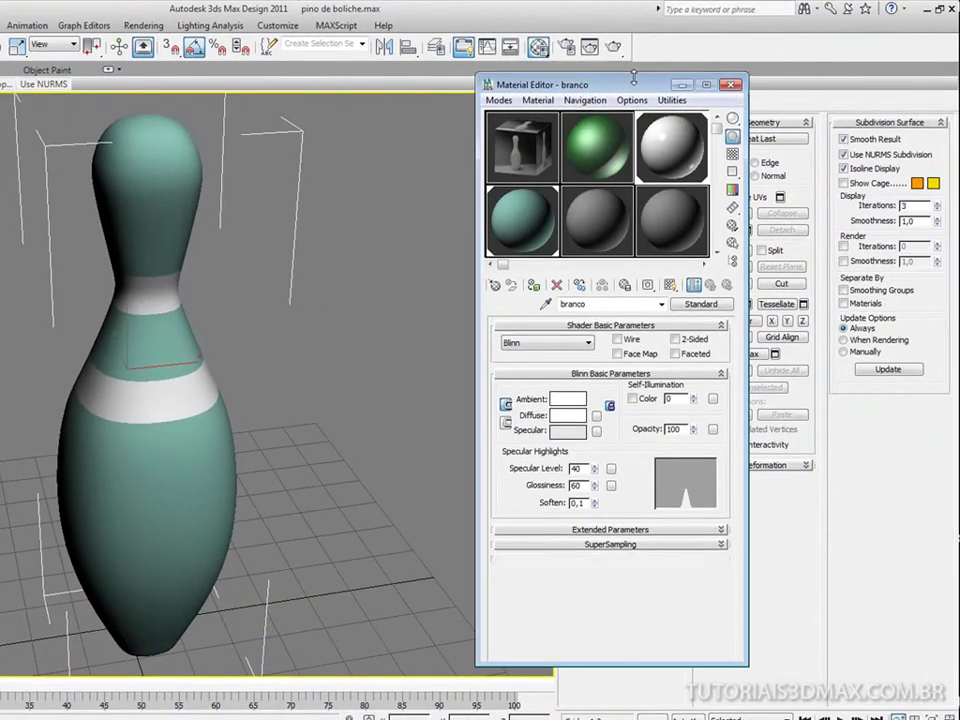
left_click_drag(610, 94, 694, 72)
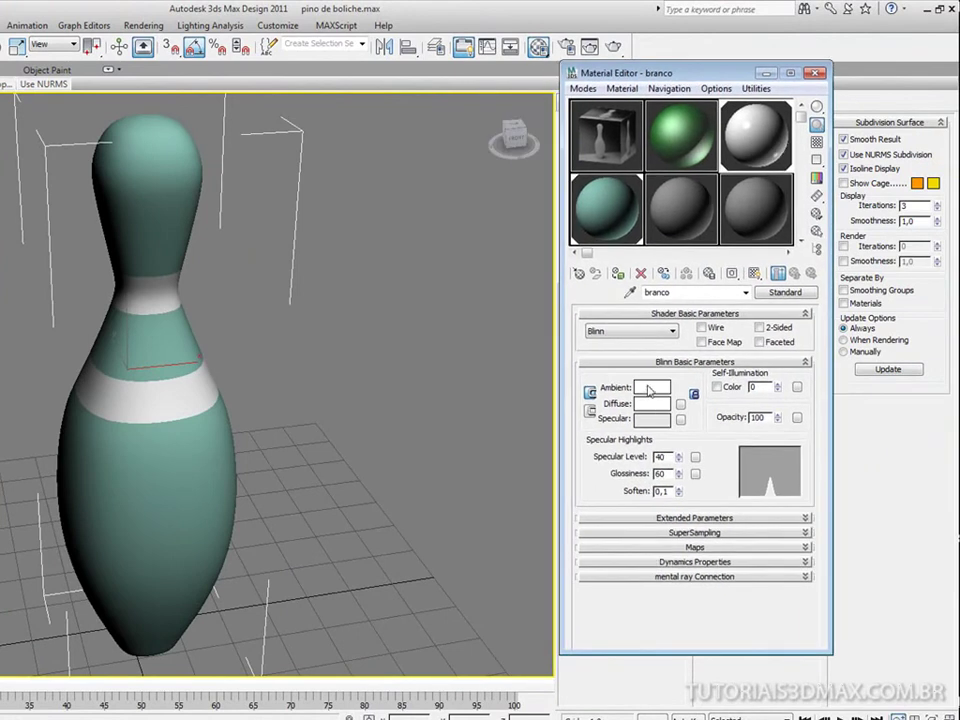
left_click(650, 387)
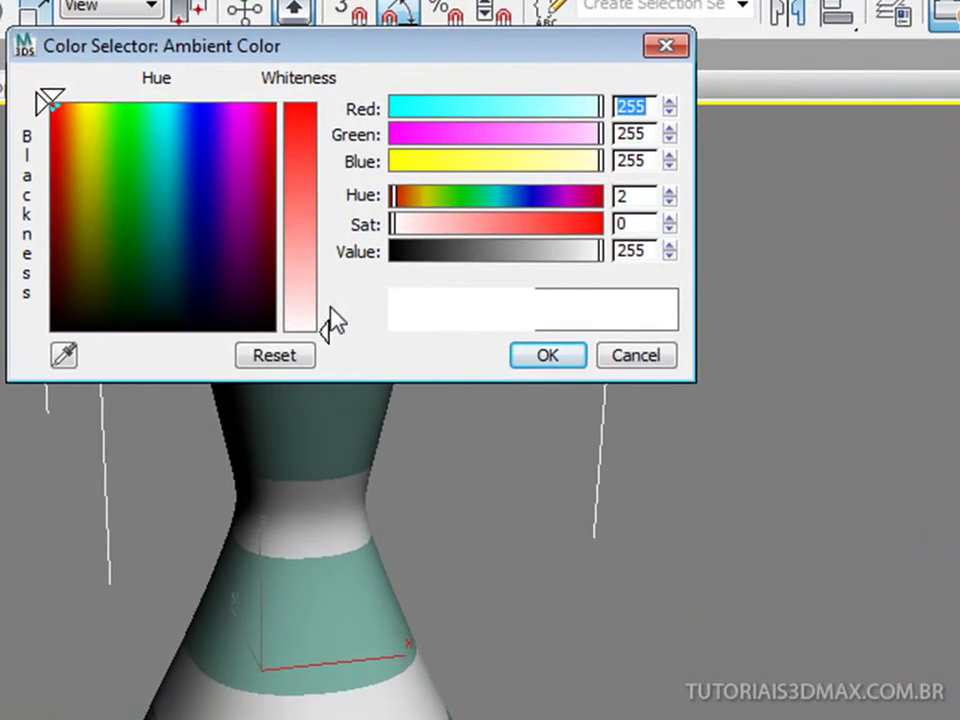
left_click_drag(296, 300, 298, 112)
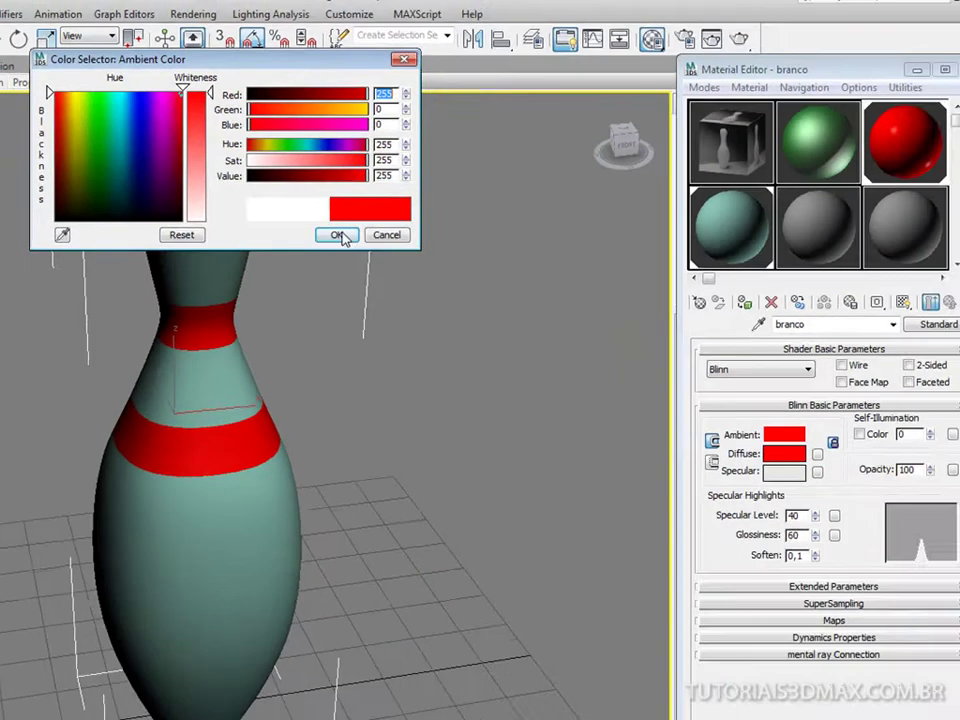
left_click(547, 355)
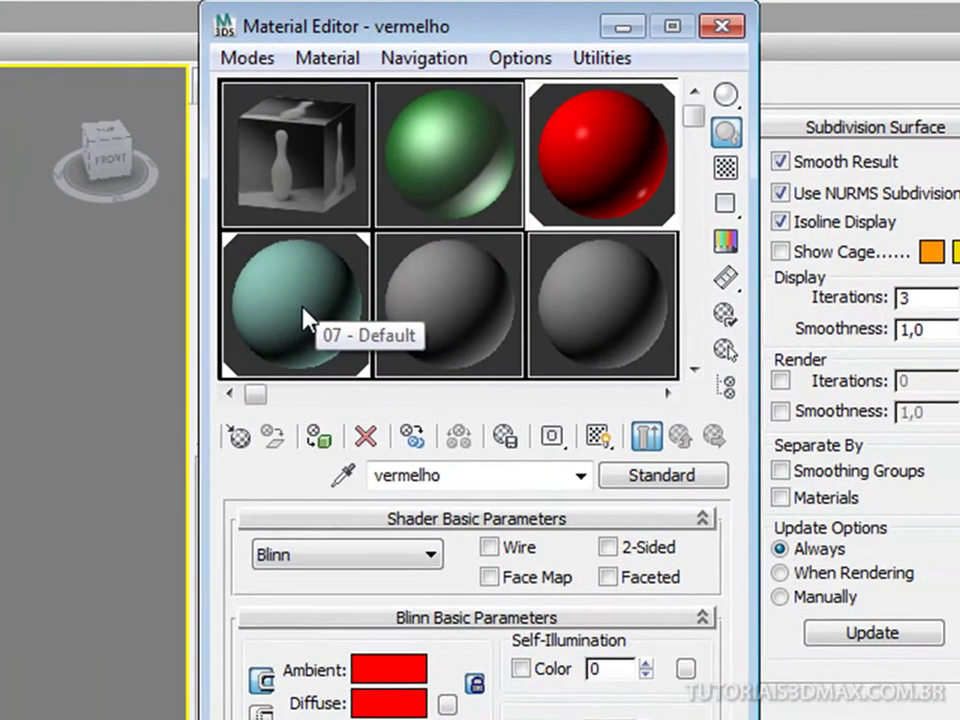
Set the ambient and diffuse colour of the 07 - Default material on the pin's body to white.
left_click(305, 320)
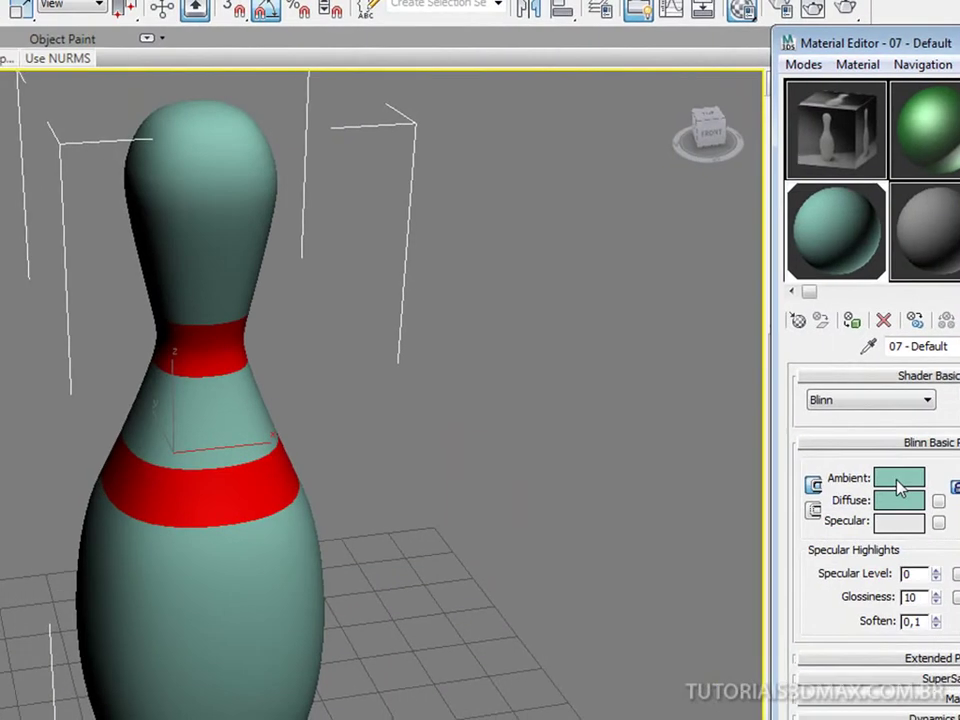
left_click(385, 670)
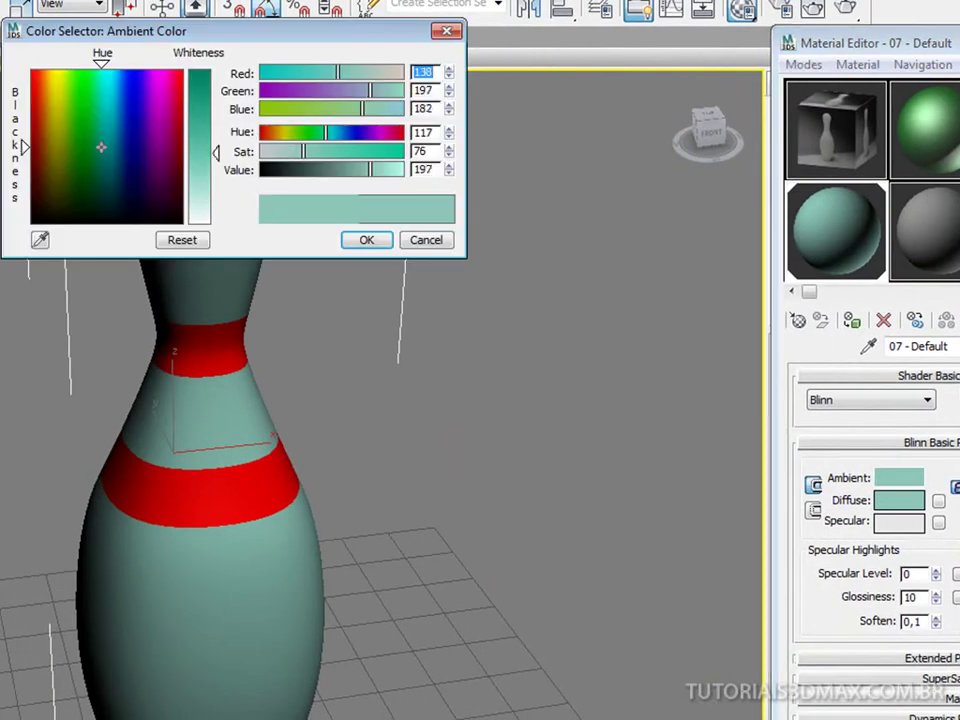
left_click_drag(215, 155, 205, 220)
left_click(366, 240)
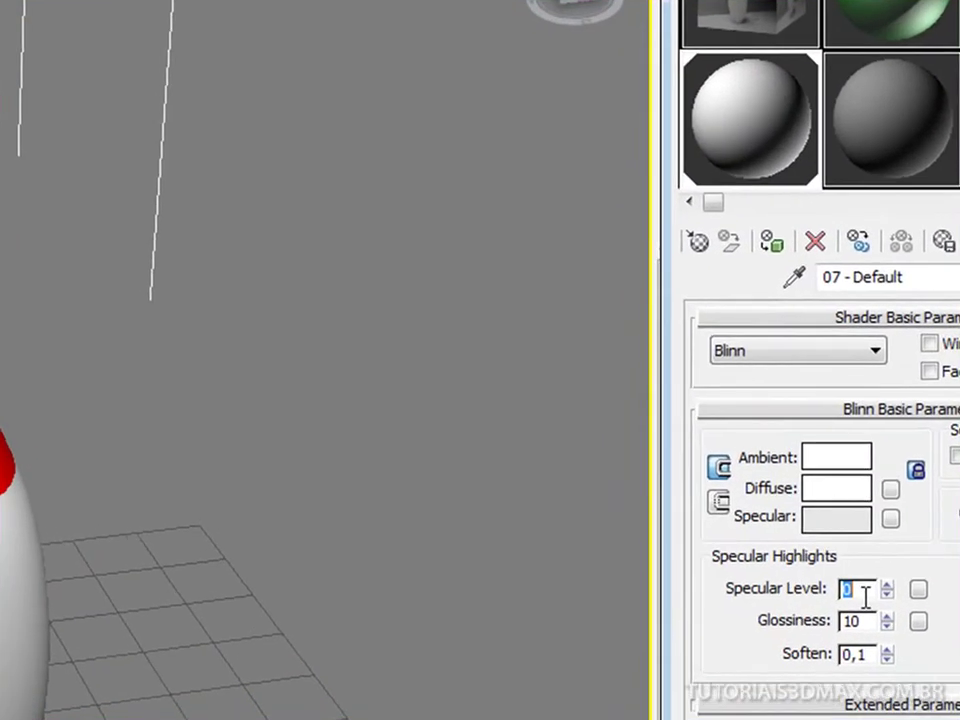
Give the white 07 - Default material a specular level of 150 and a glossiness of 80.
type("150")
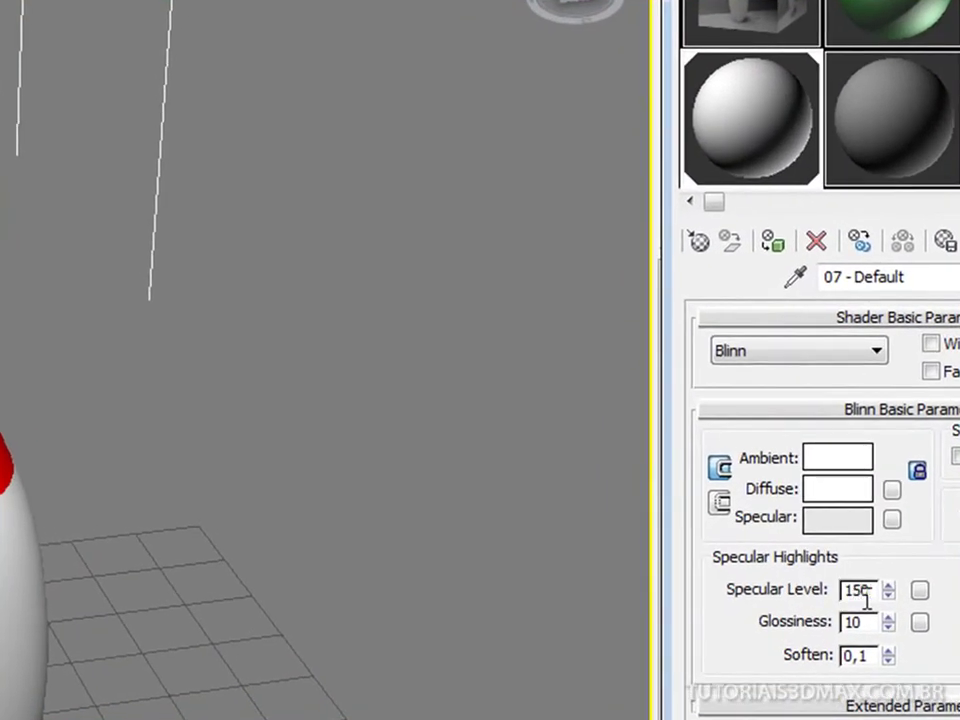
key("Return")
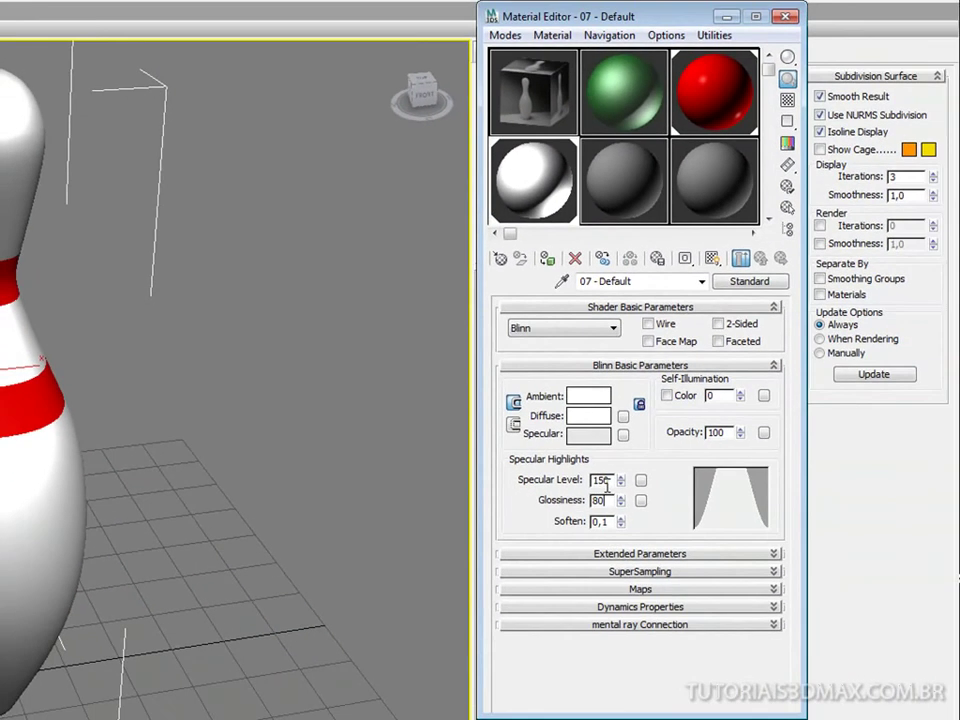
type("30")
key("Return")
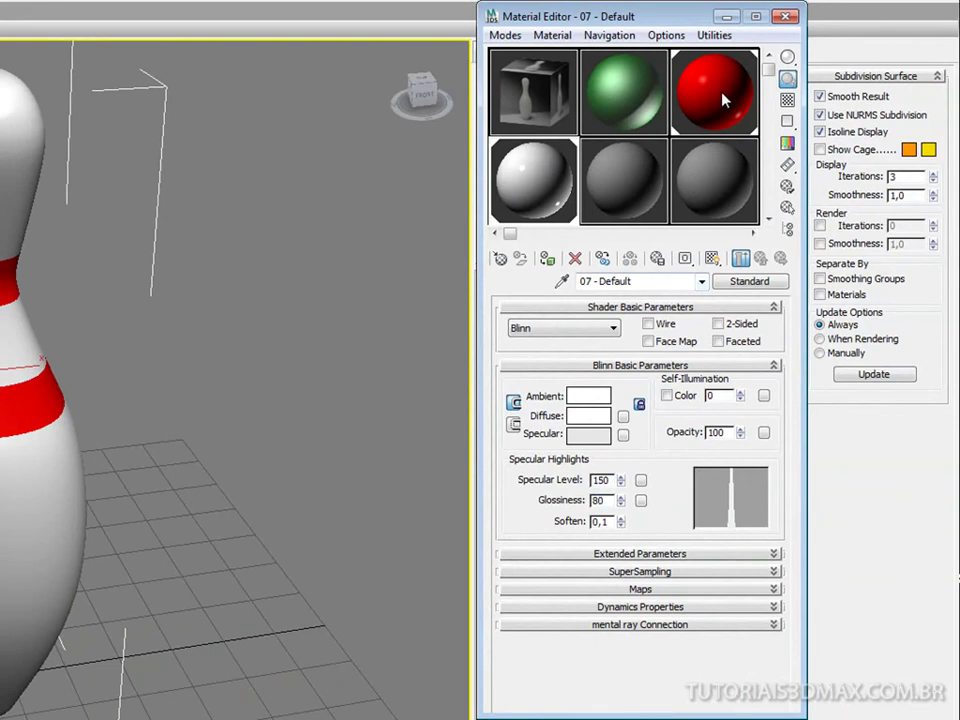
Give the vermelho material a specular level of 150 and a glossiness of 80.
left_click(724, 98)
type("1")
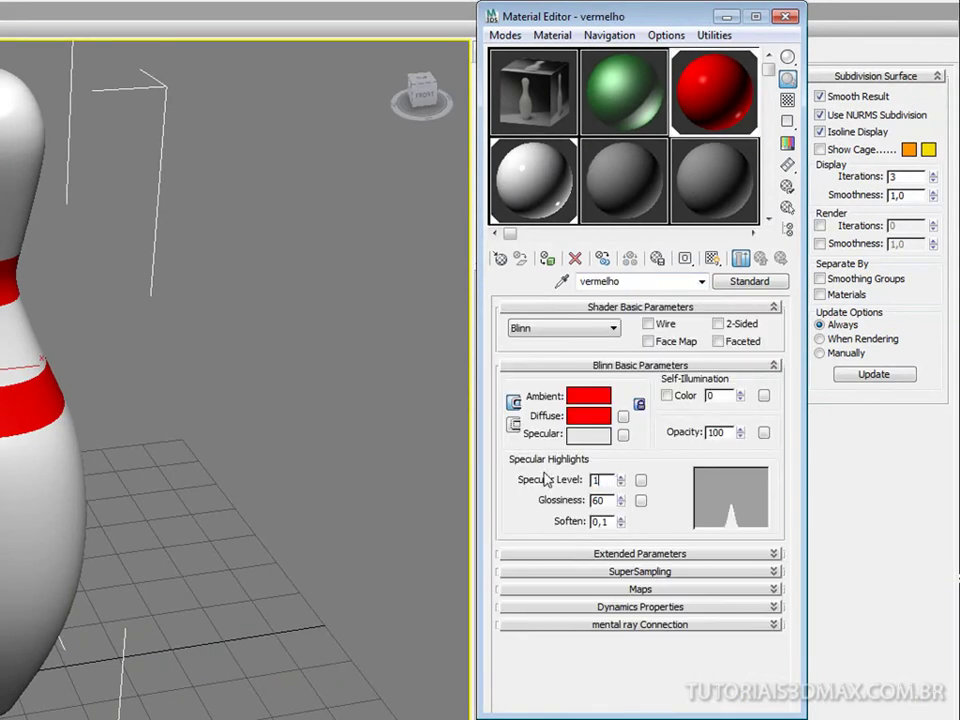
type("50")
key("Return")
type("80")
key("Return")
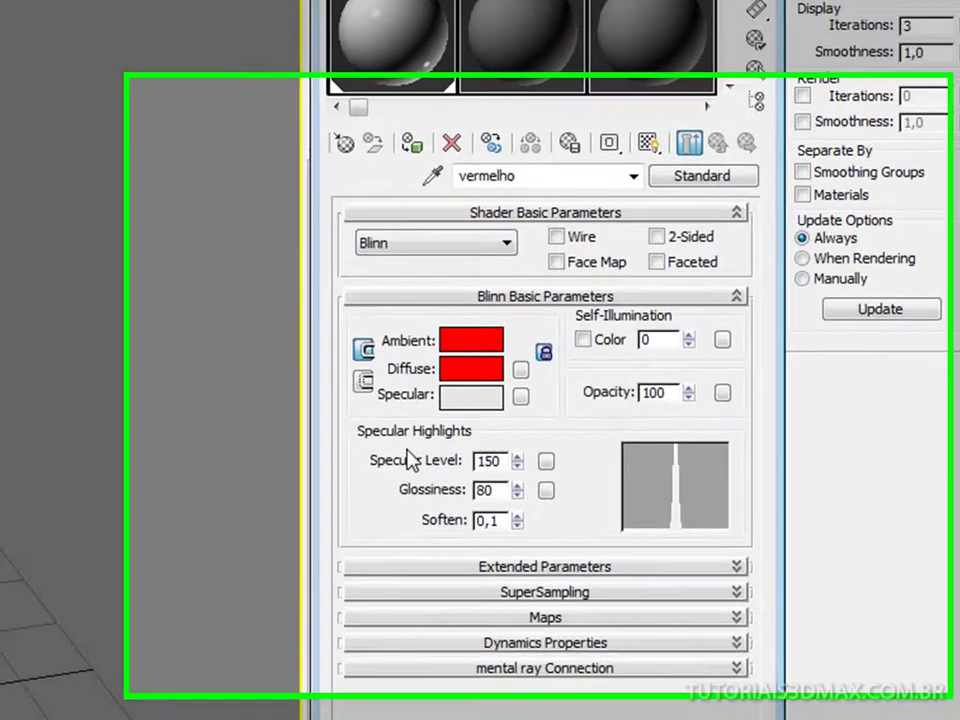
Assign a Raytrace map to the vermelho material's reflection and set its amount to 10.
left_click(288, 633)
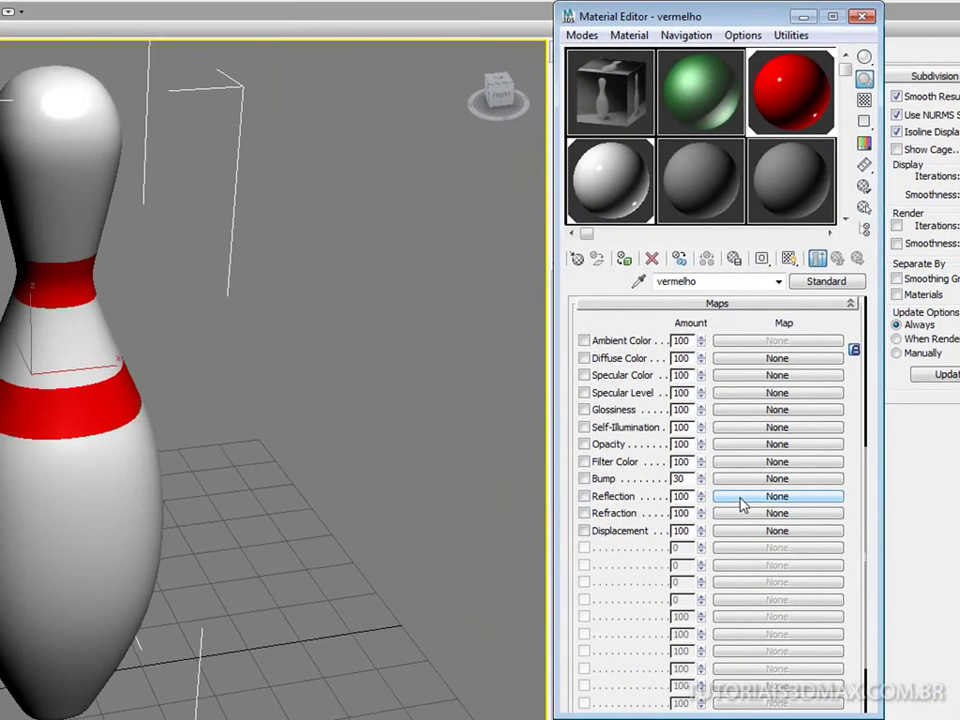
left_click(747, 496)
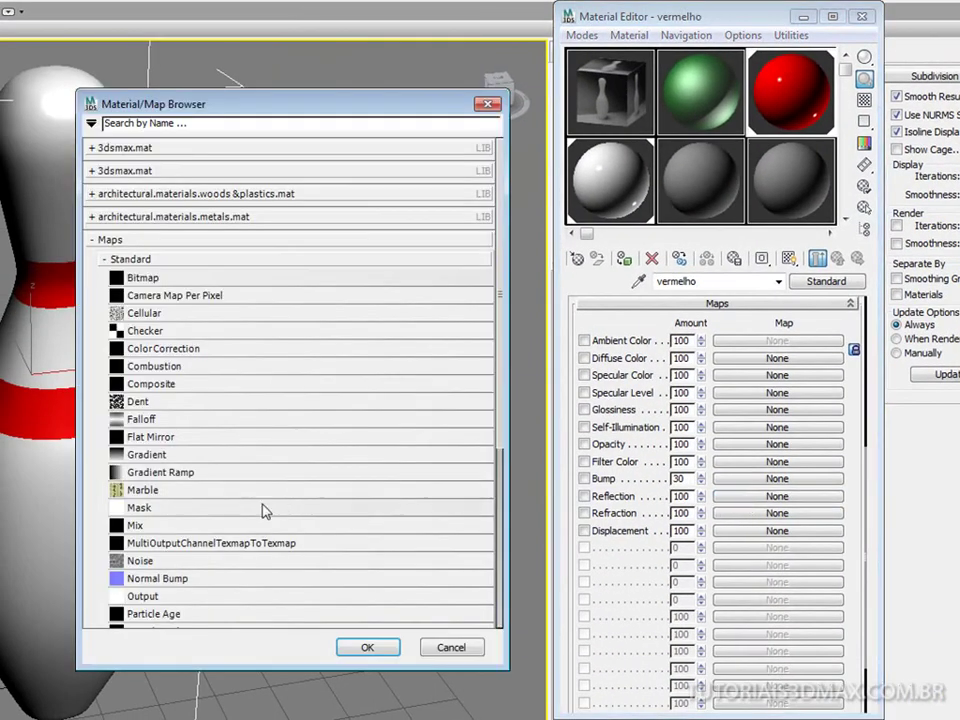
left_click_drag(500, 387, 504, 595)
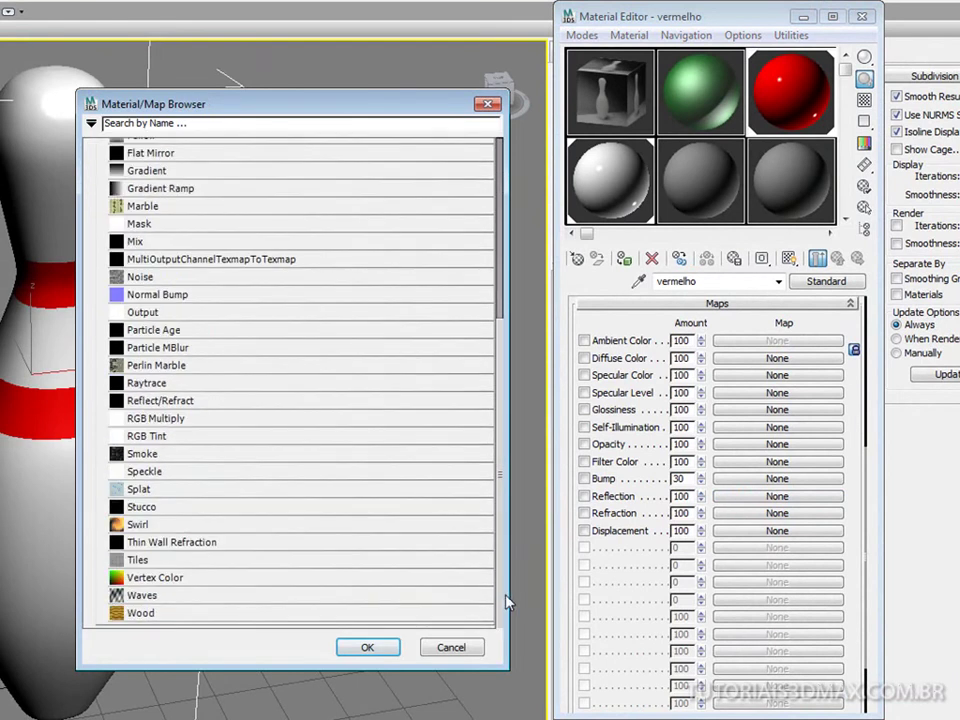
double_click(145, 383)
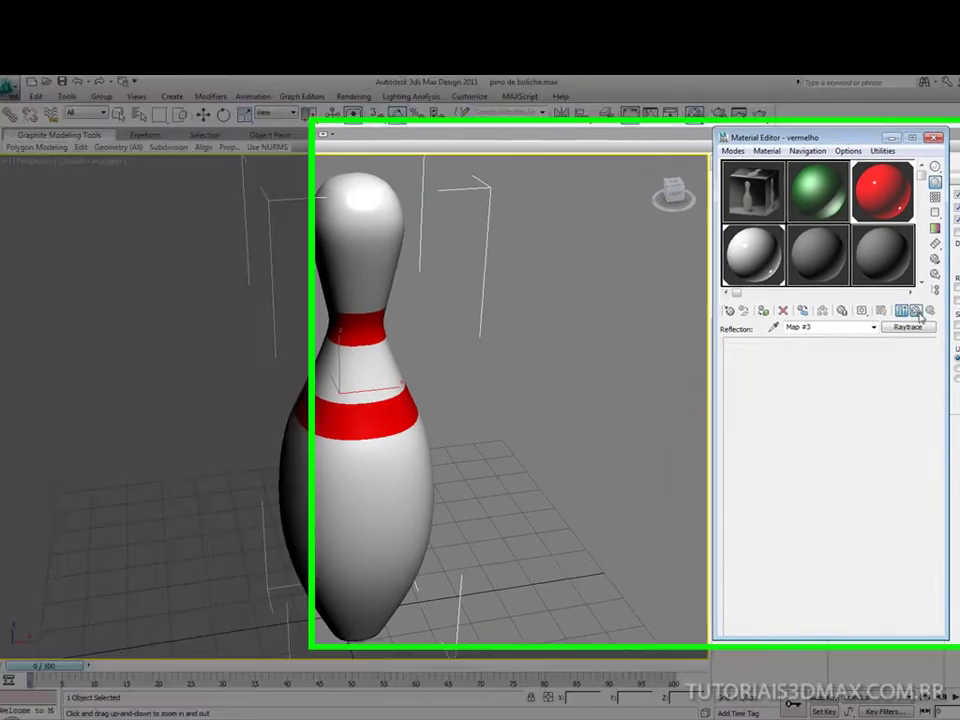
left_click(916, 312)
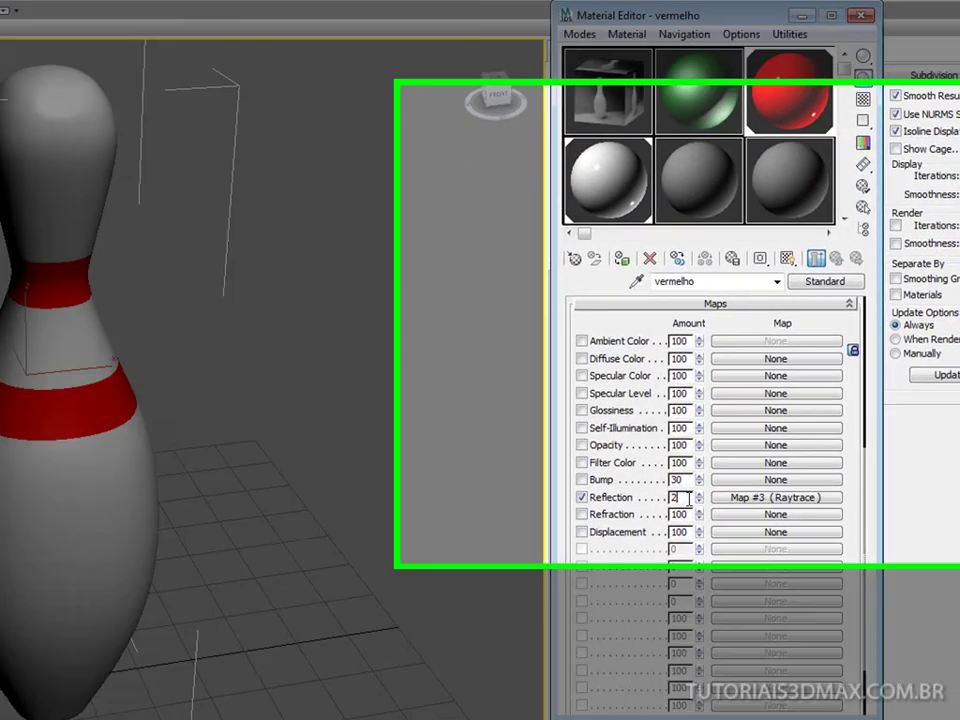
key("BackSpace")
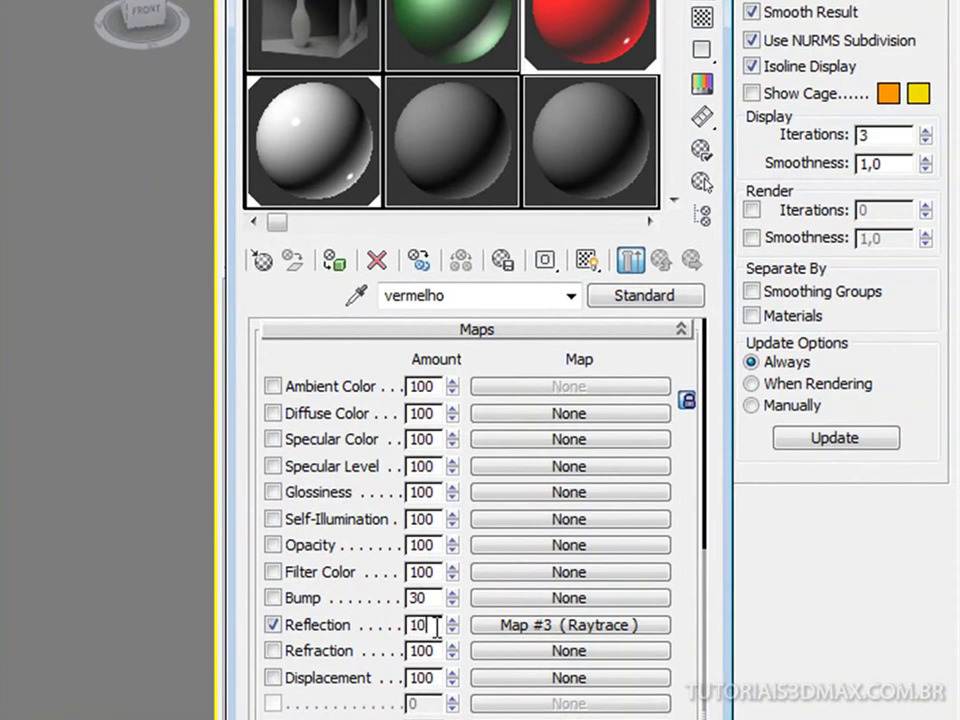
key("Return")
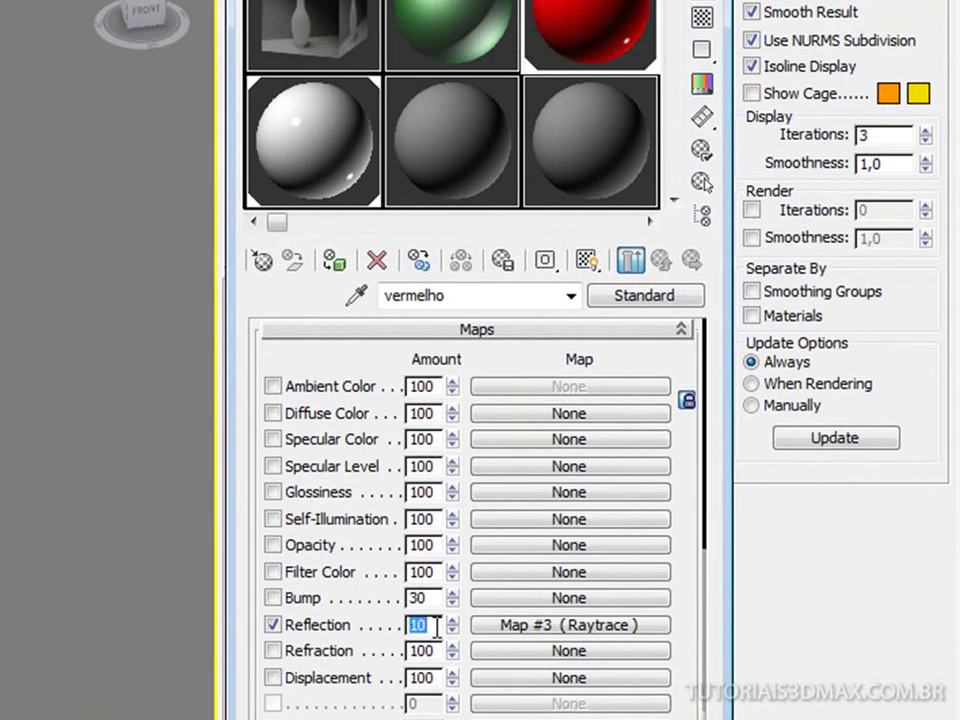
Copy vermelho's Raytrace reflection map, and rename the white 07 - Default material as branco.
right_click(515, 630)
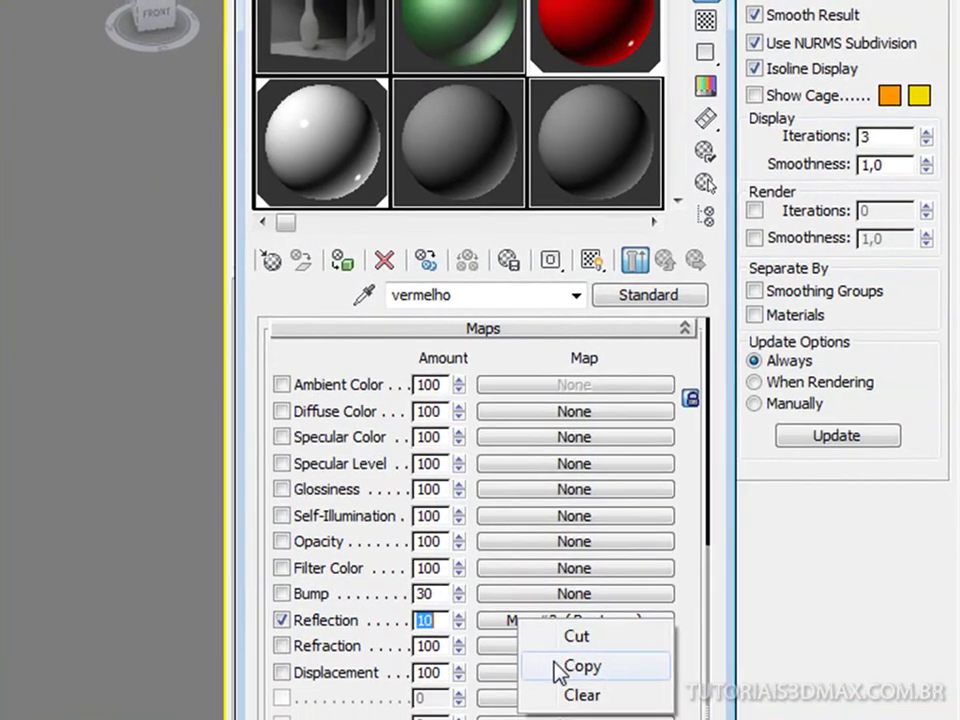
left_click(562, 670)
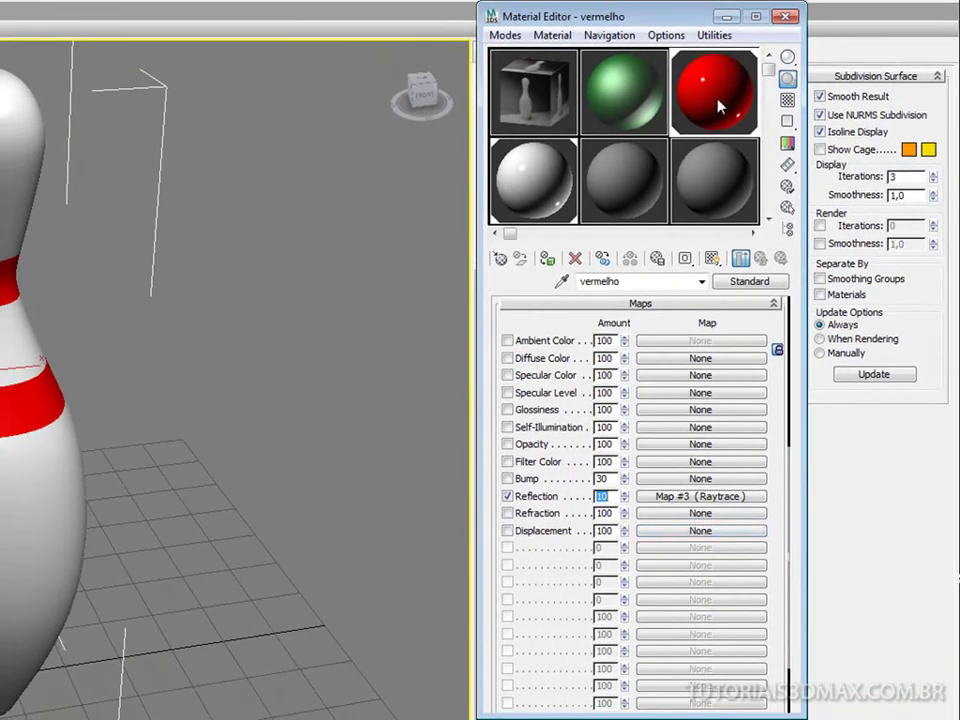
left_click(545, 190)
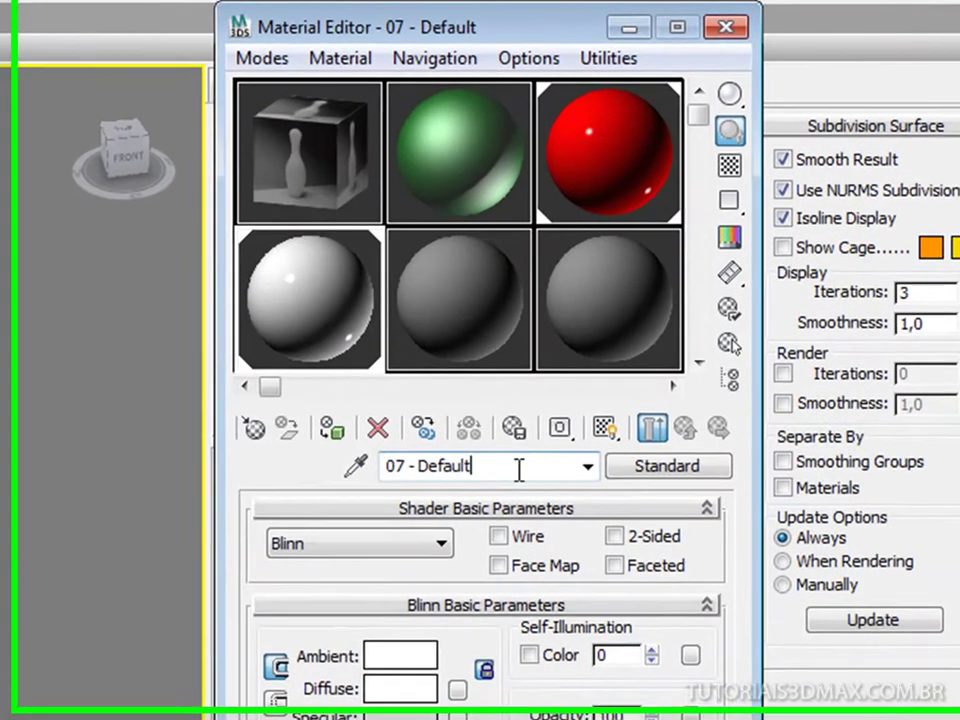
left_click_drag(625, 334, 466, 337)
type("branco")
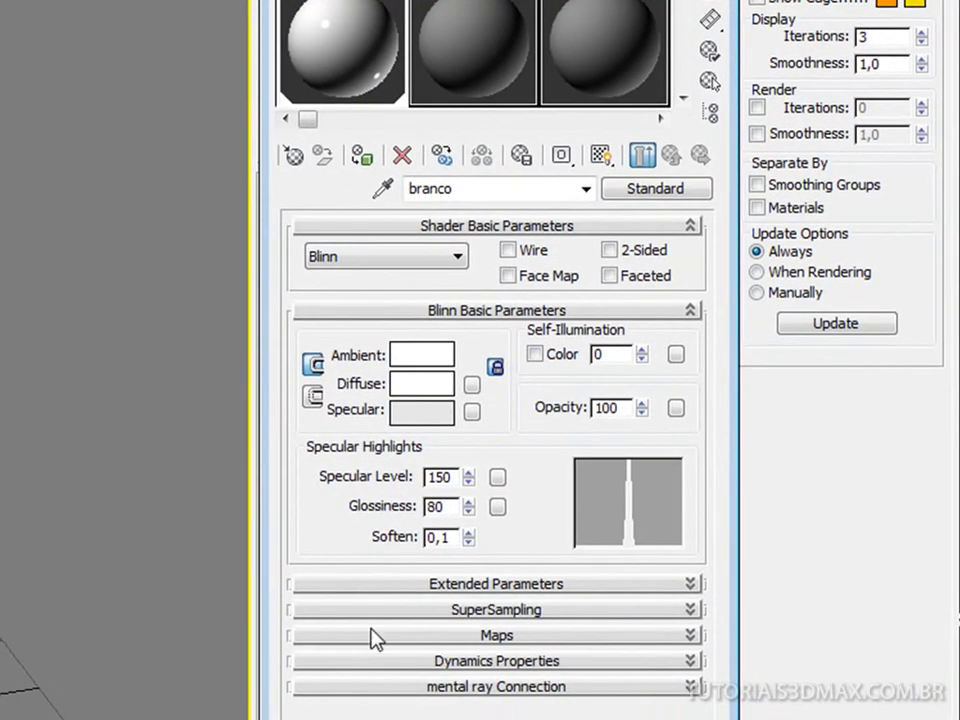
Paste the copied Raytrace map as an instance into branco's reflection slot and set its amount to 10.
left_click(372, 636)
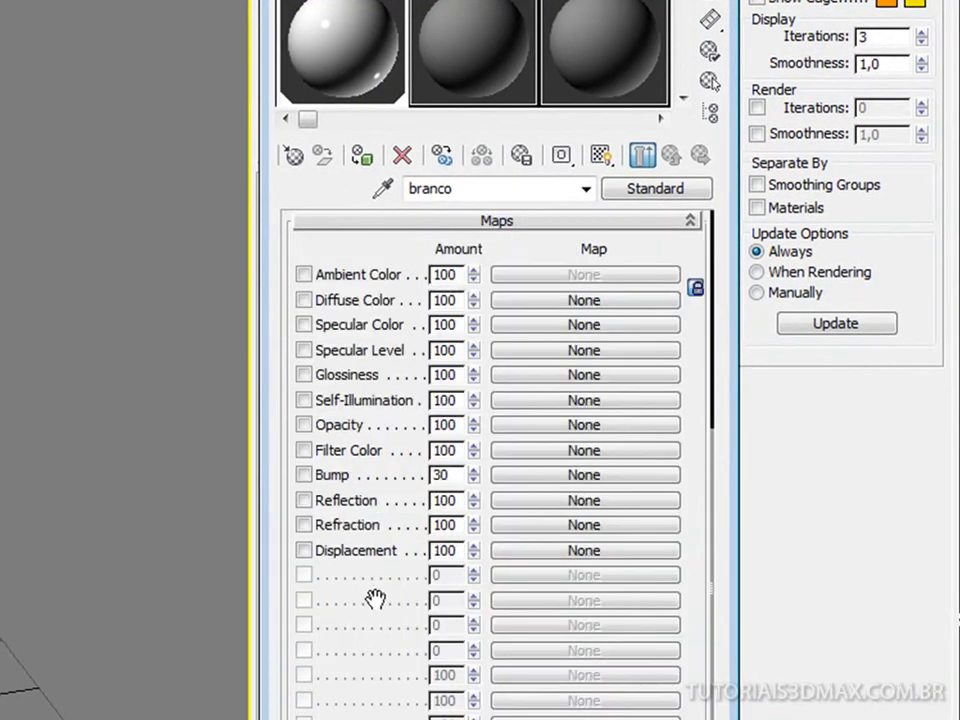
right_click(519, 508)
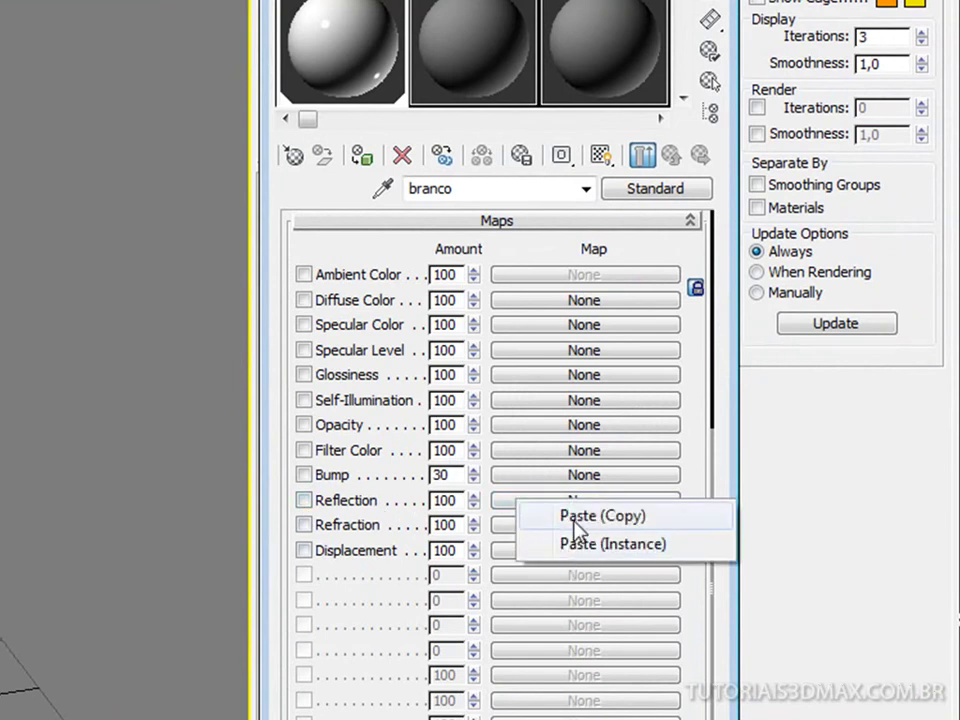
left_click(559, 518)
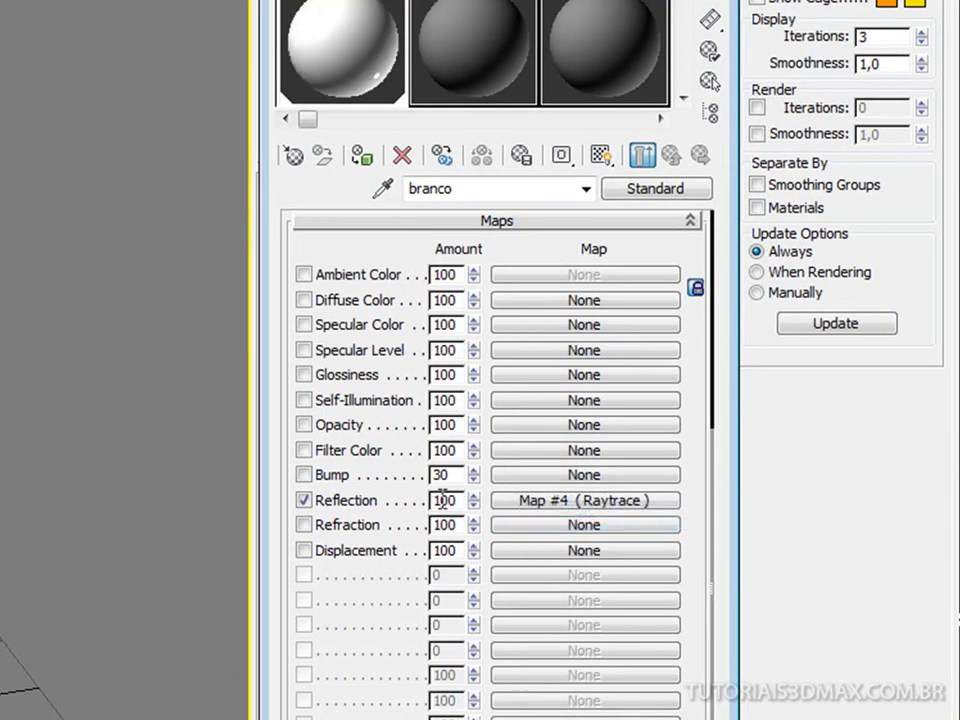
right_click(518, 503)
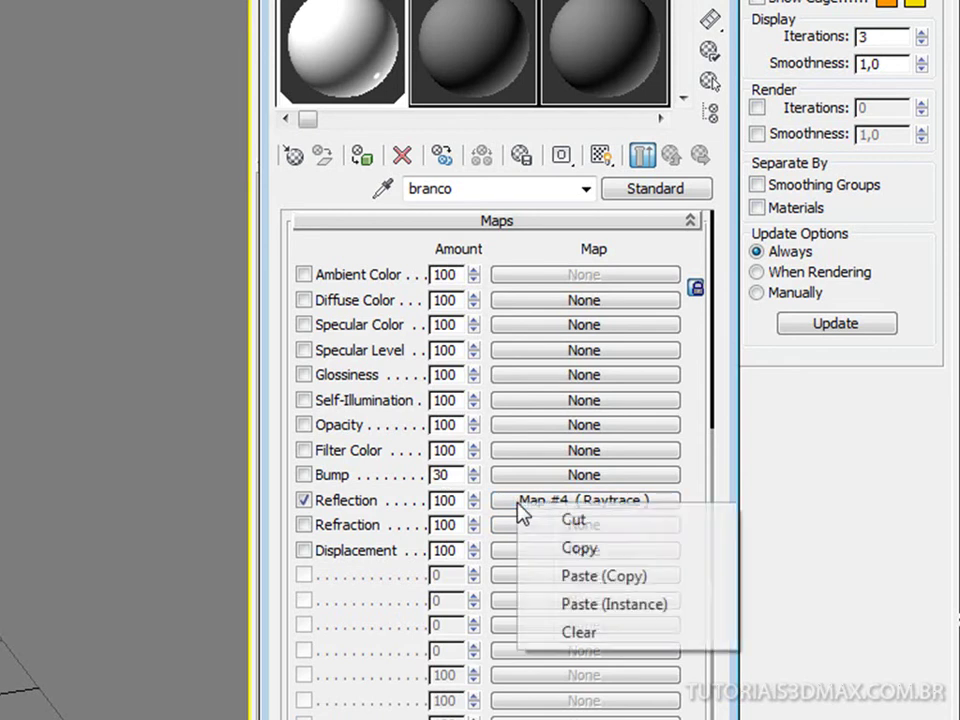
left_click(566, 605)
left_click(462, 500)
type("10")
key("Return")
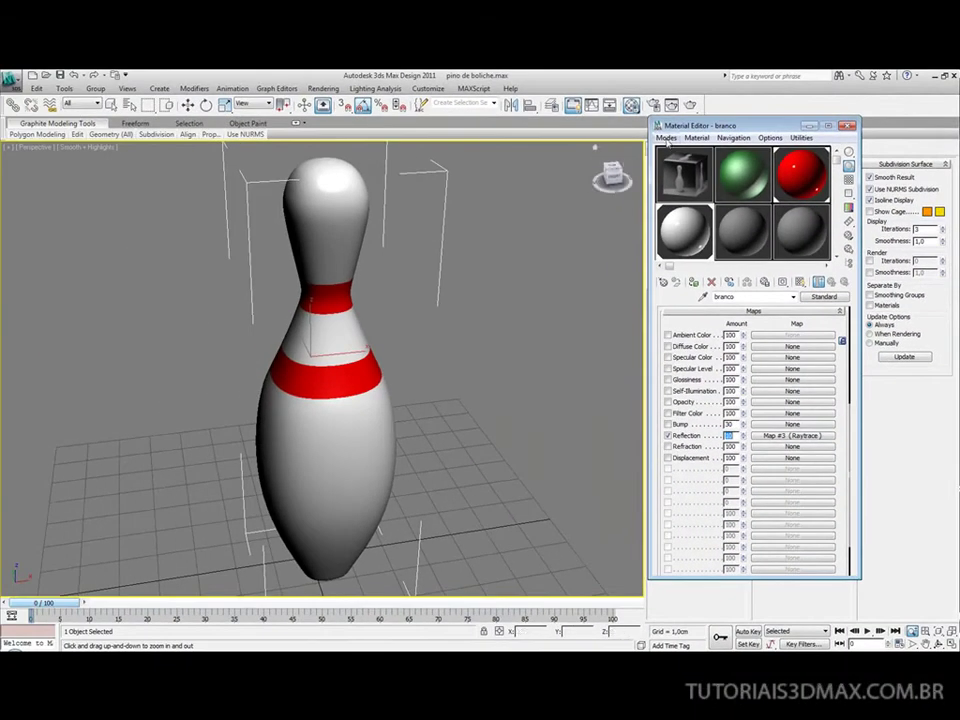
Render the perspective view to check the glossy pin, and close both the render and the Material Editor.
left_click(690, 105)
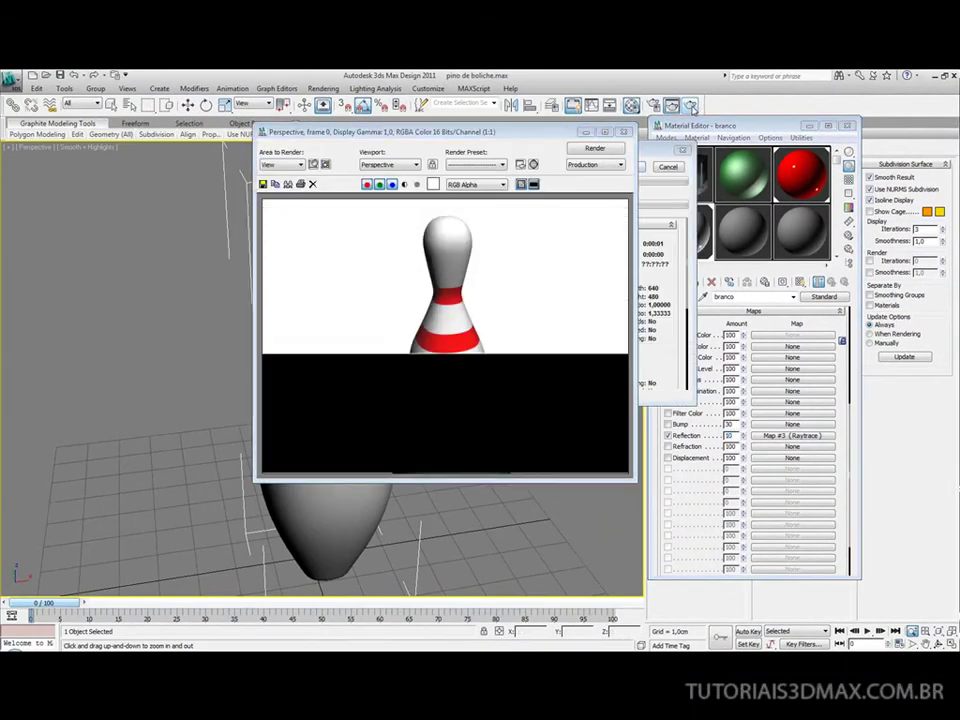
left_click(626, 132)
left_click(631, 105)
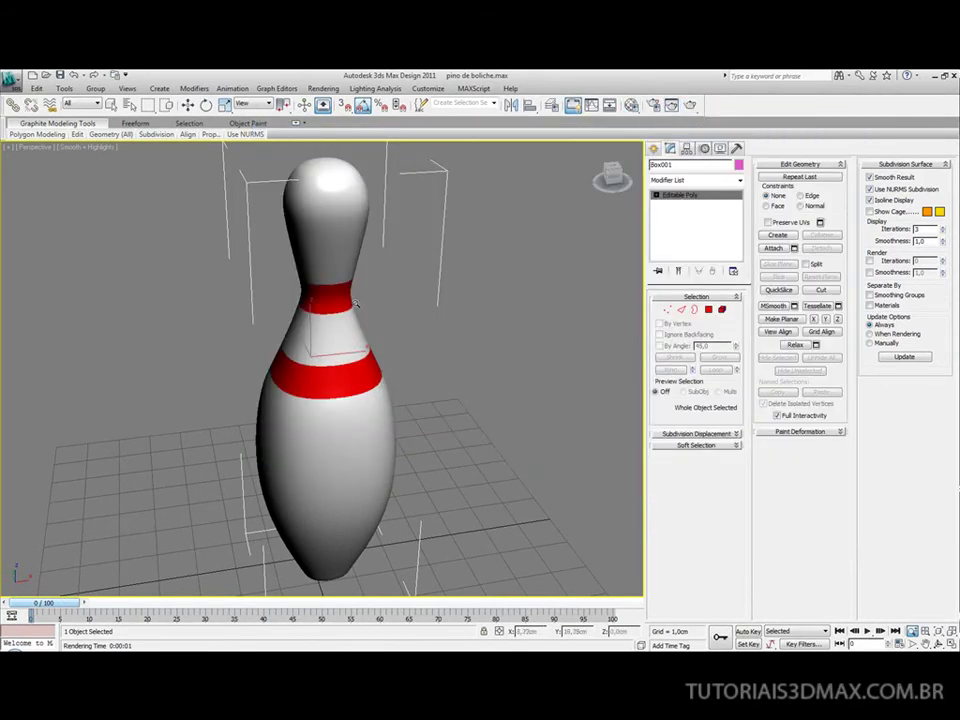
Create a standard plane of about 118 by 118 cm as a floor around the pin in the perspective view.
scroll(364, 287, "down", 3)
scroll(364, 287, "down", 5)
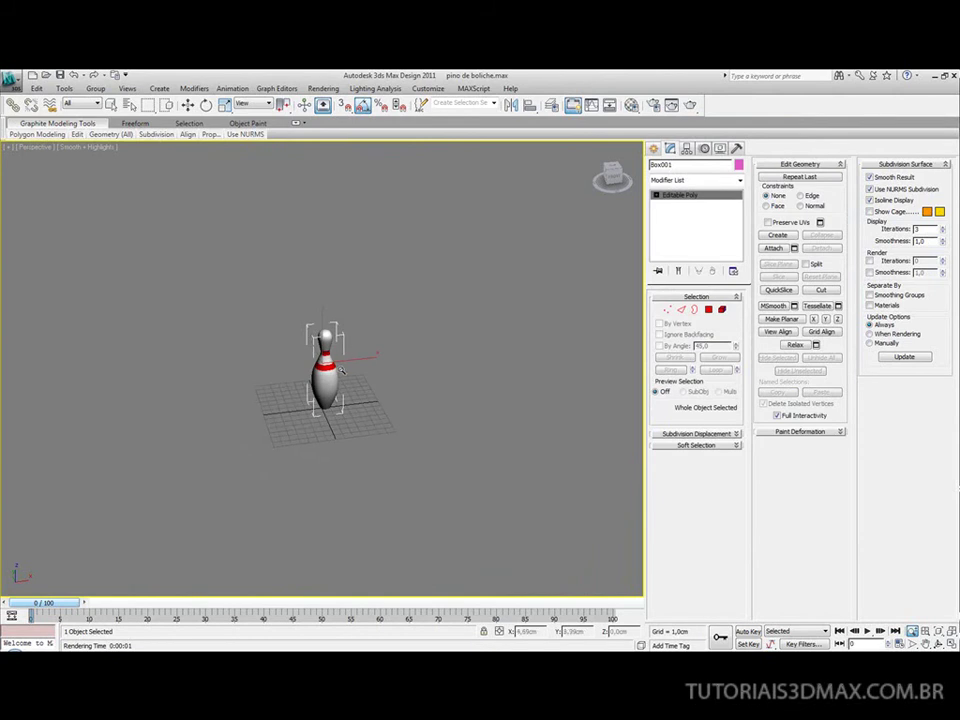
middle_click_drag(342, 370, 340, 362)
scroll(336, 369, "down", 2)
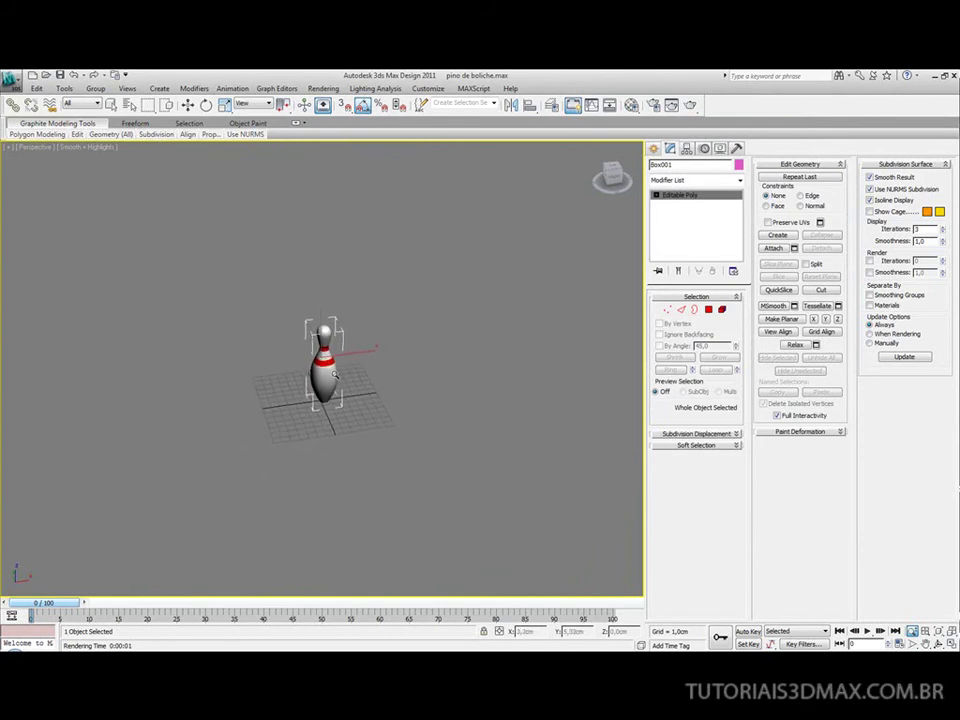
scroll(194, 530, "down", 2)
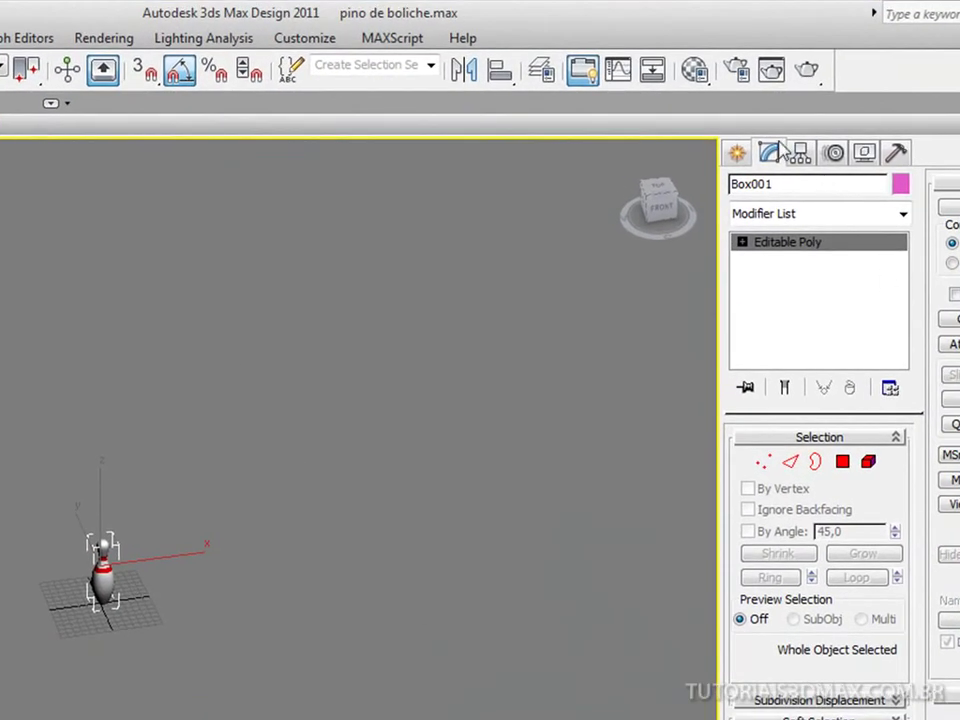
left_click(738, 155)
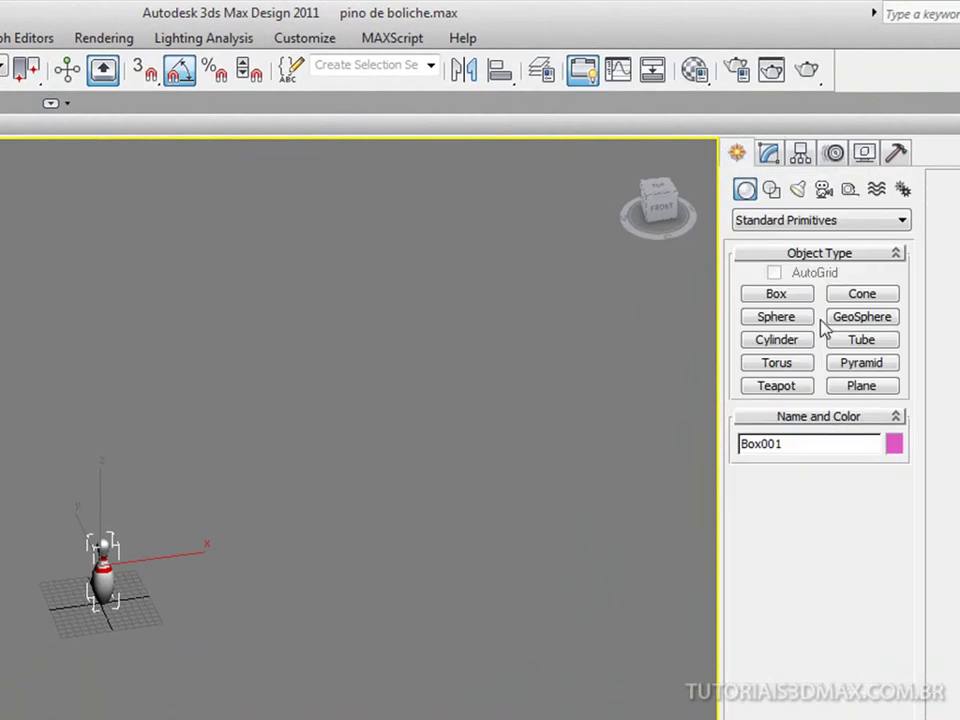
left_click(861, 386)
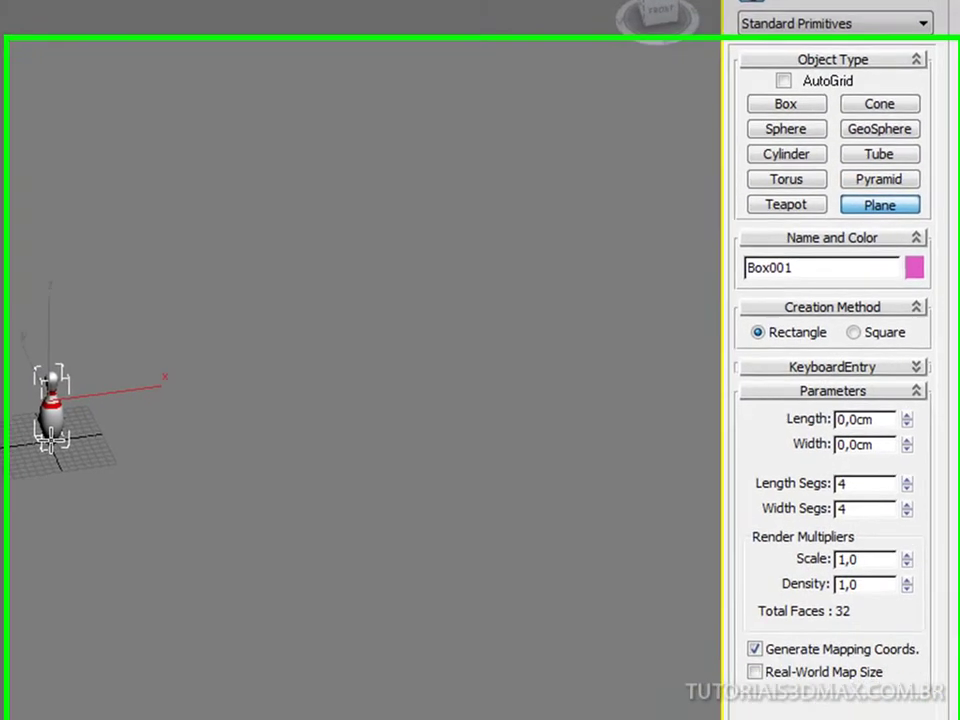
left_click_drag(2, 540, 206, 681)
left_click_drag(153, 493, 498, 680)
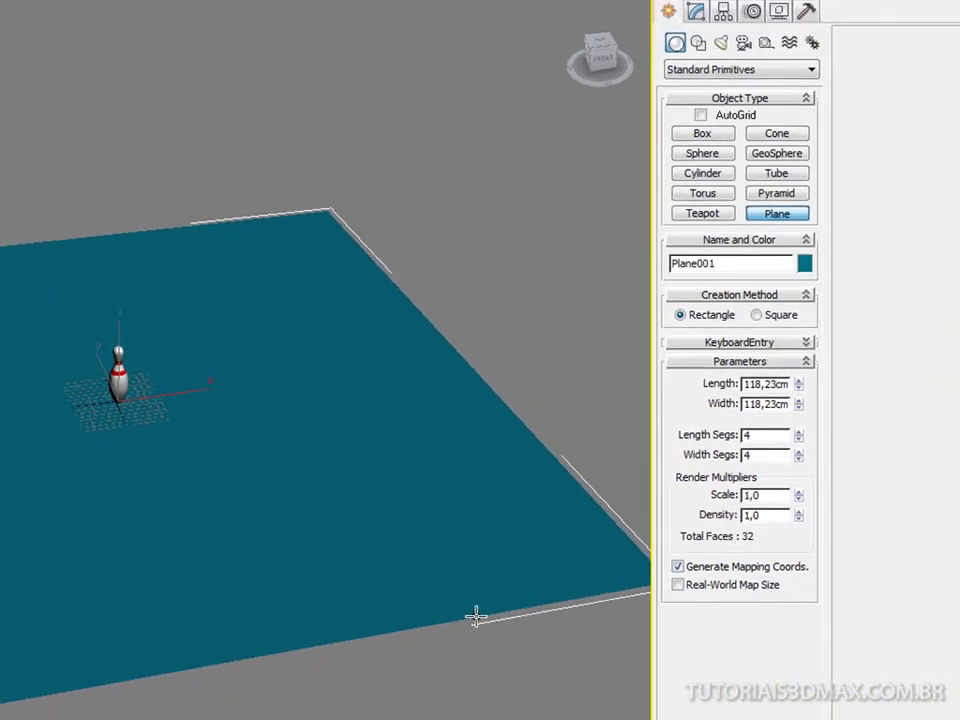
Open the Material Editor and select the unused 08 - Default material for the floor.
key("m")
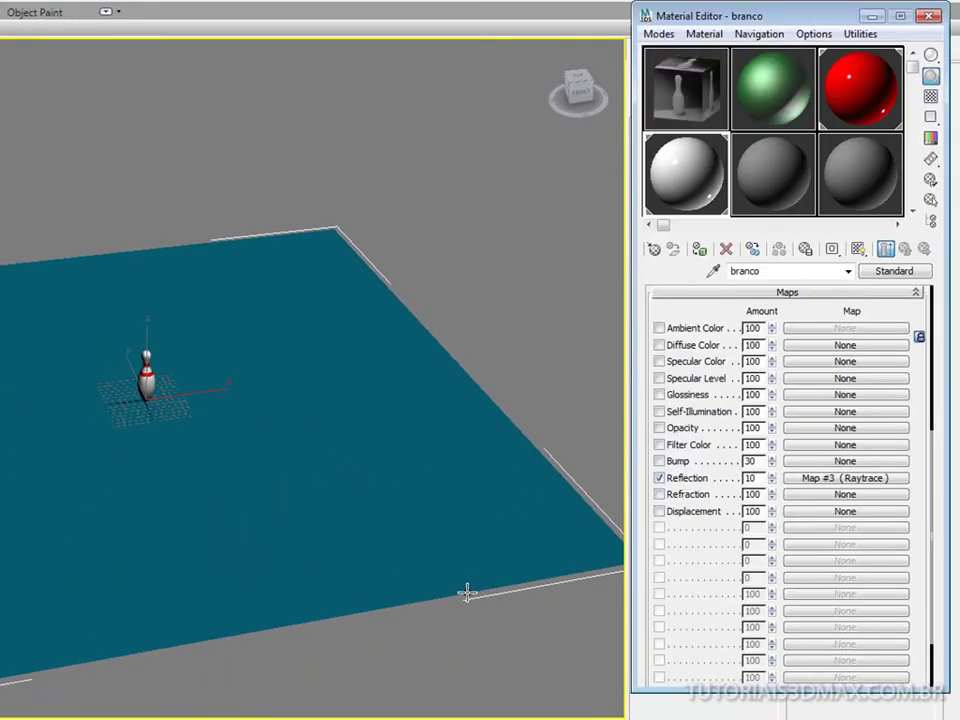
left_click(778, 177)
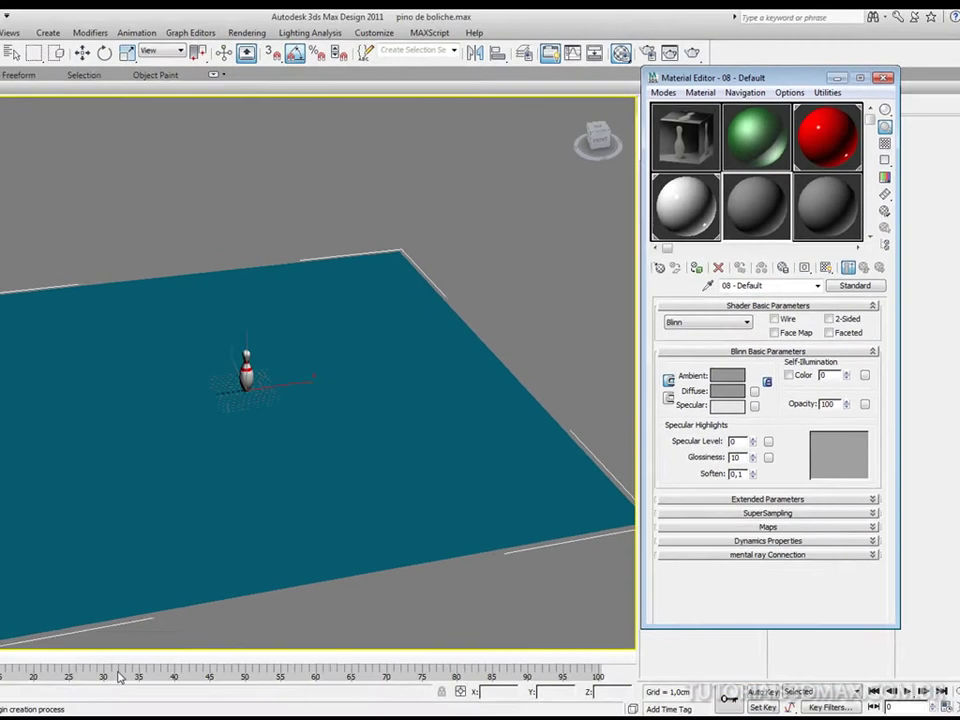
Switch to Firefox and search Google Images for madeira.
key("alt+Tab")
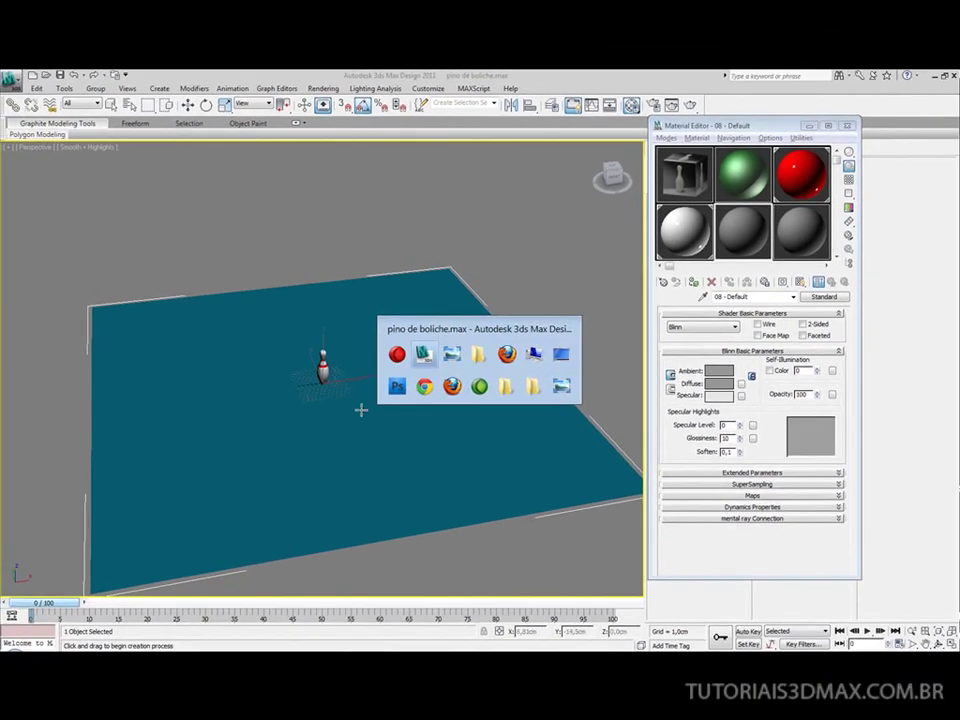
left_click(508, 354)
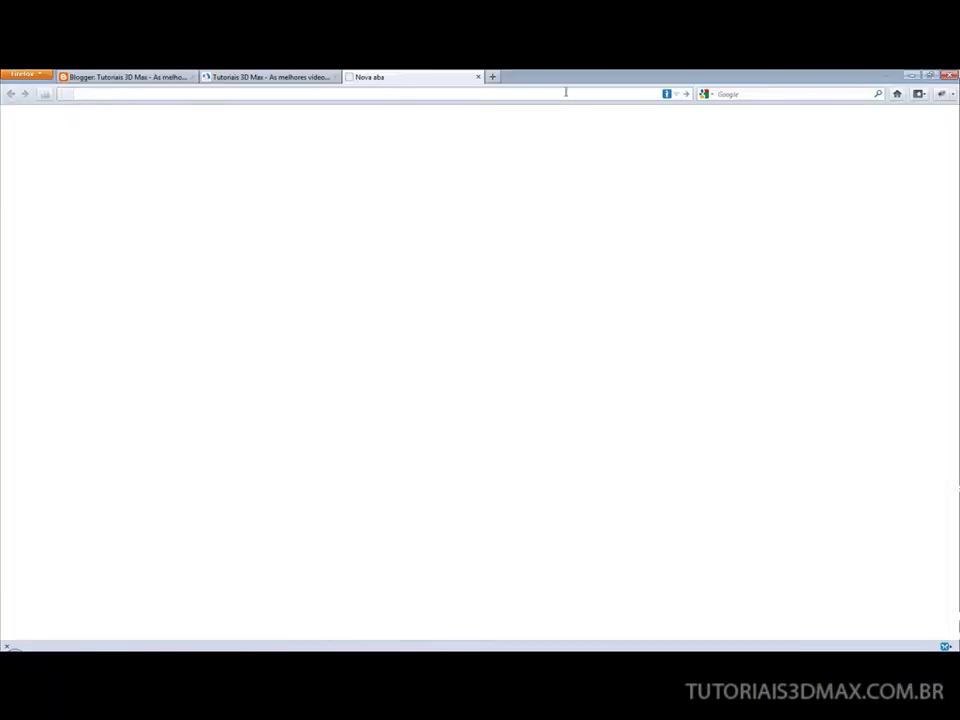
type("madeira")
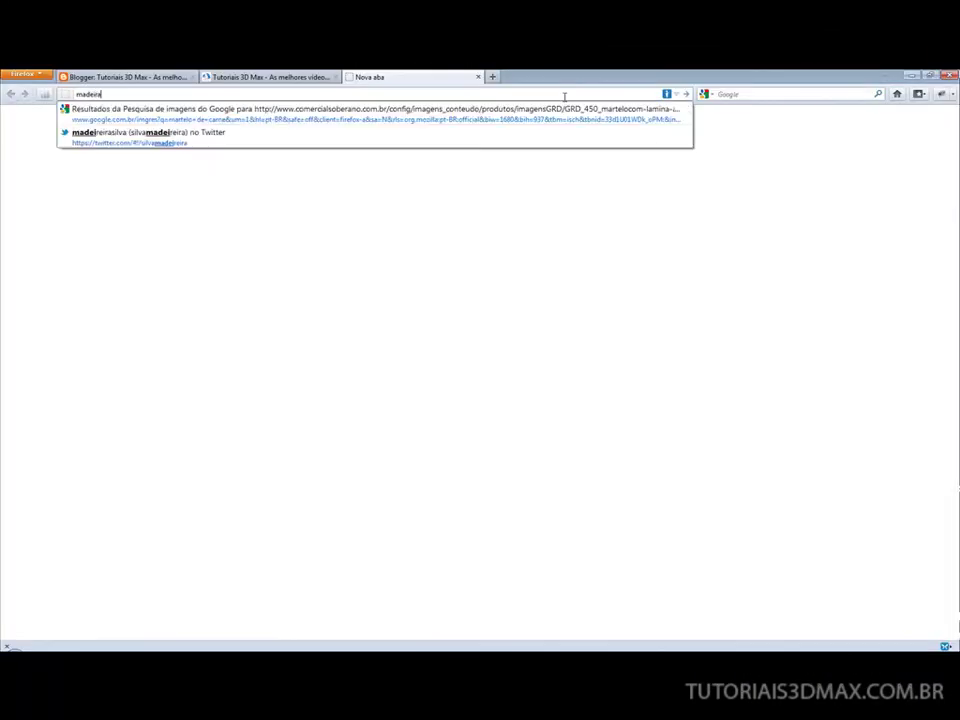
key("Return")
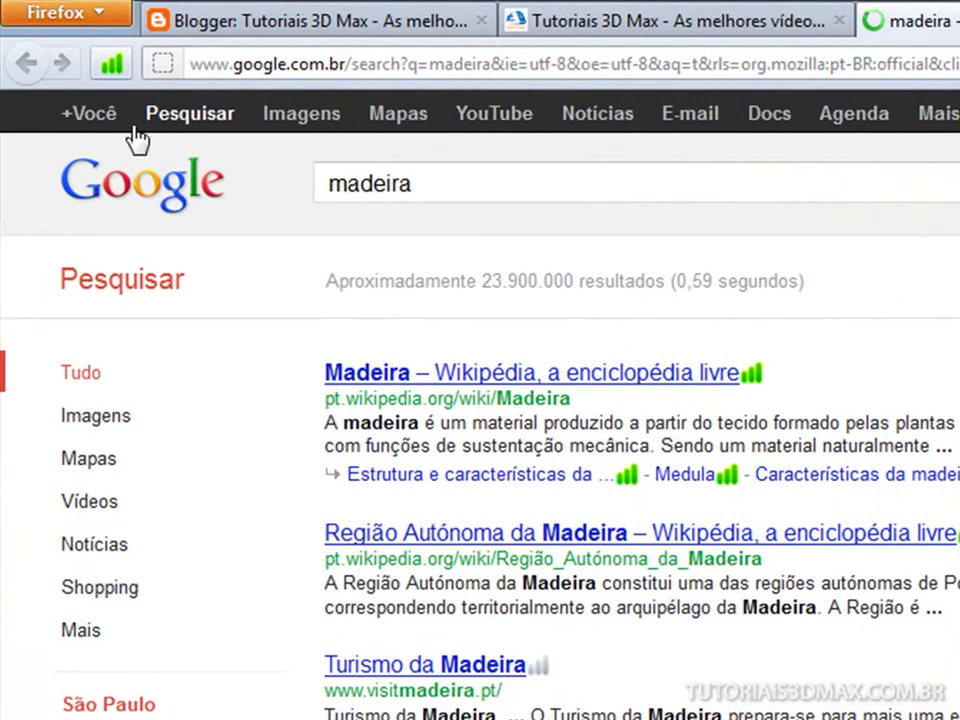
left_click(283, 115)
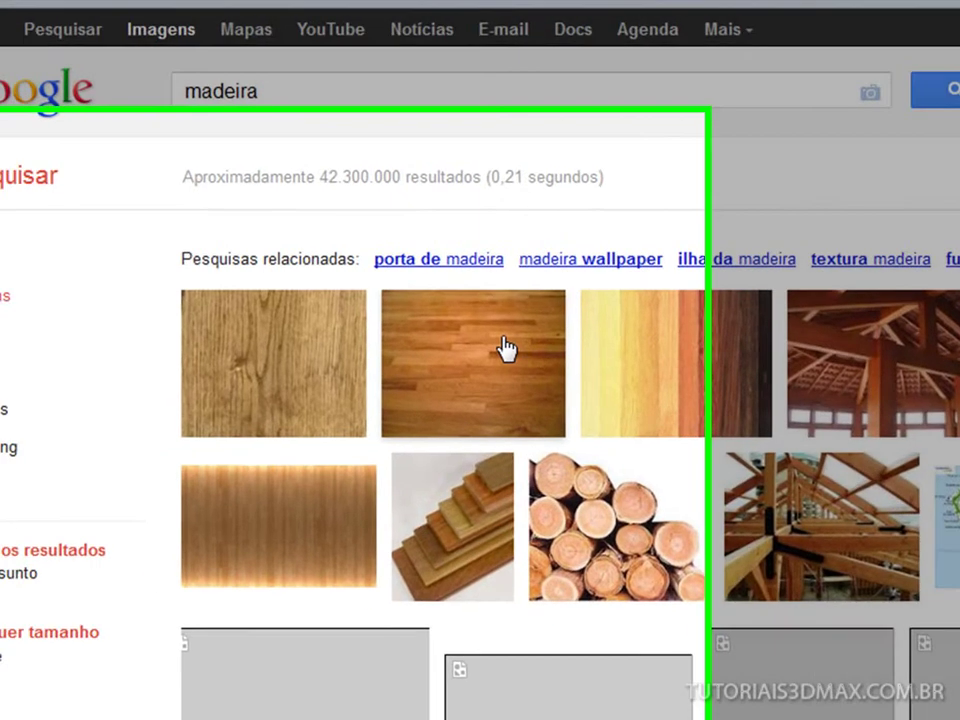
mouse_move(402, 381)
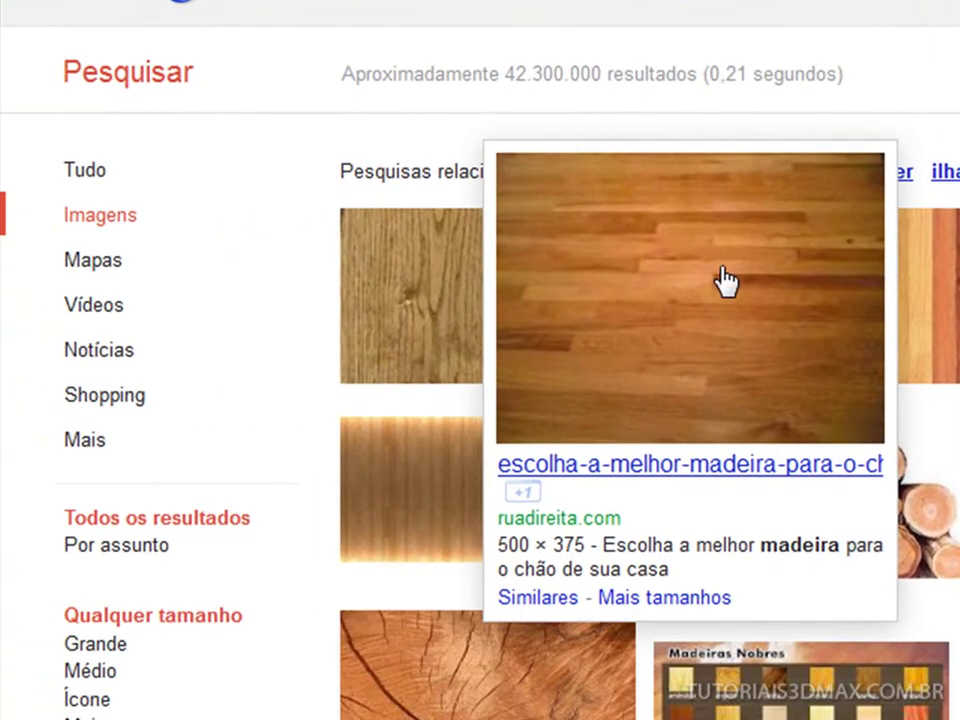
right_click(720, 293)
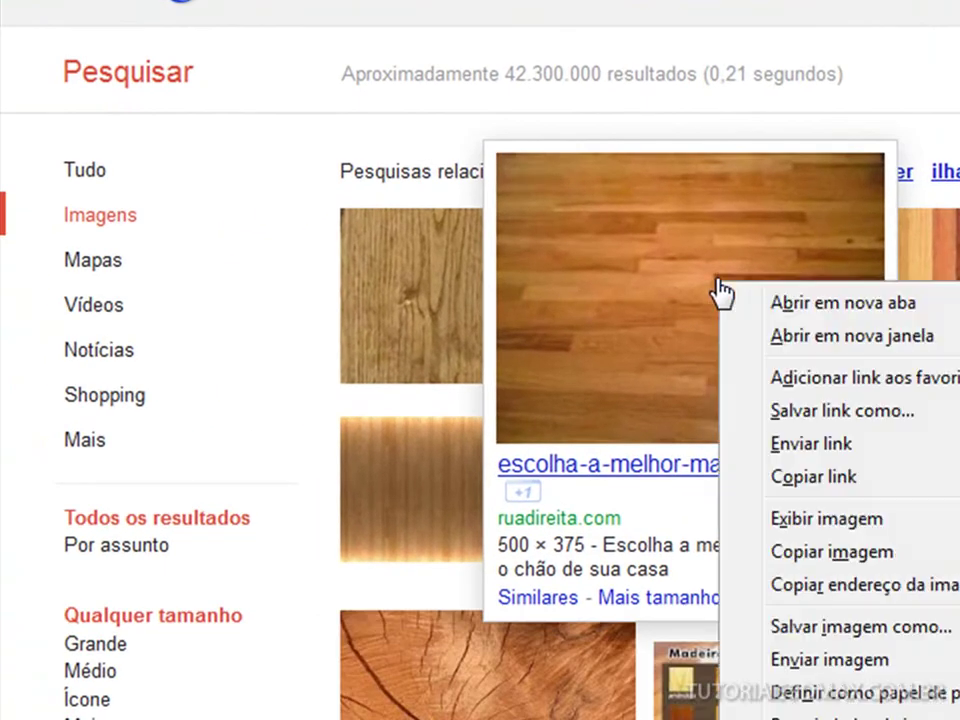
left_click(853, 630)
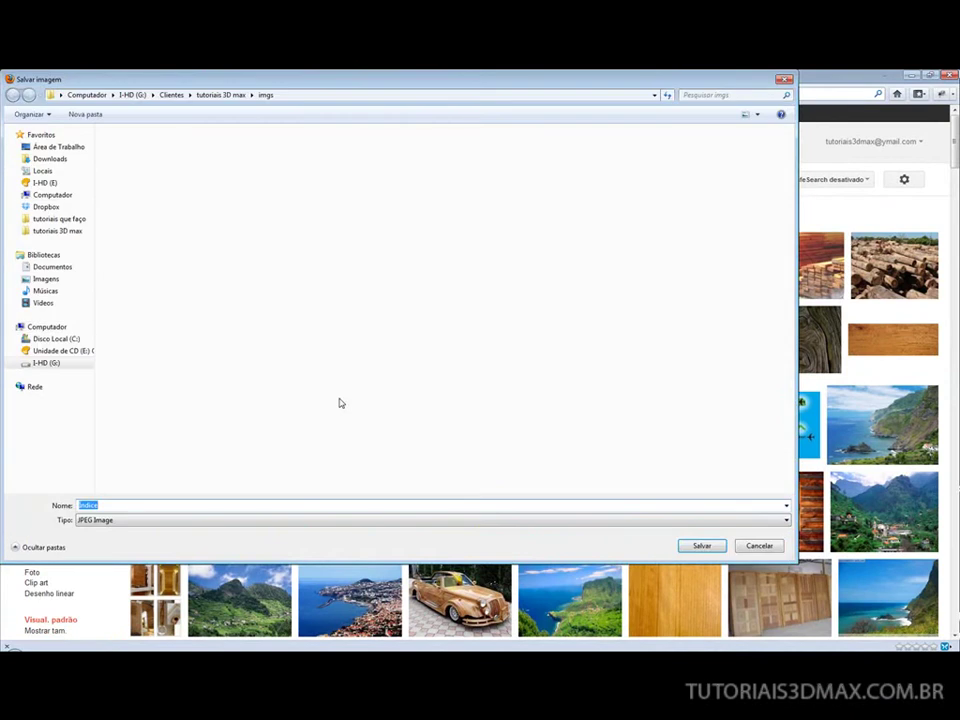
left_click(758, 546)
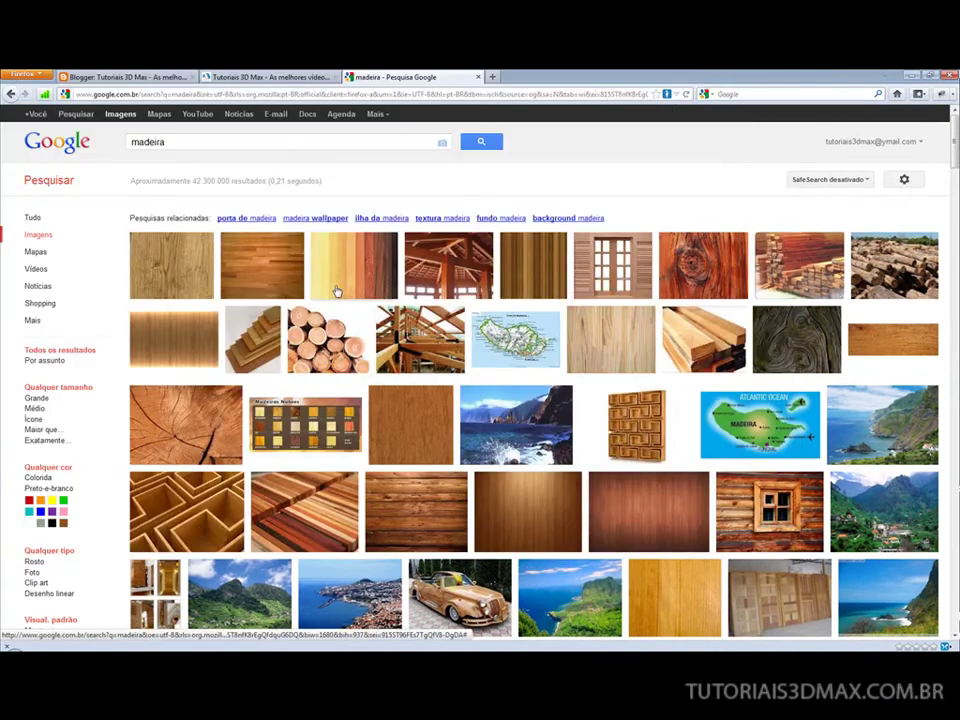
Open the larger version of the wooden floor image and start saving it, browsing to tutoriais que faço, 3D, pino de boliche.
left_click(283, 281)
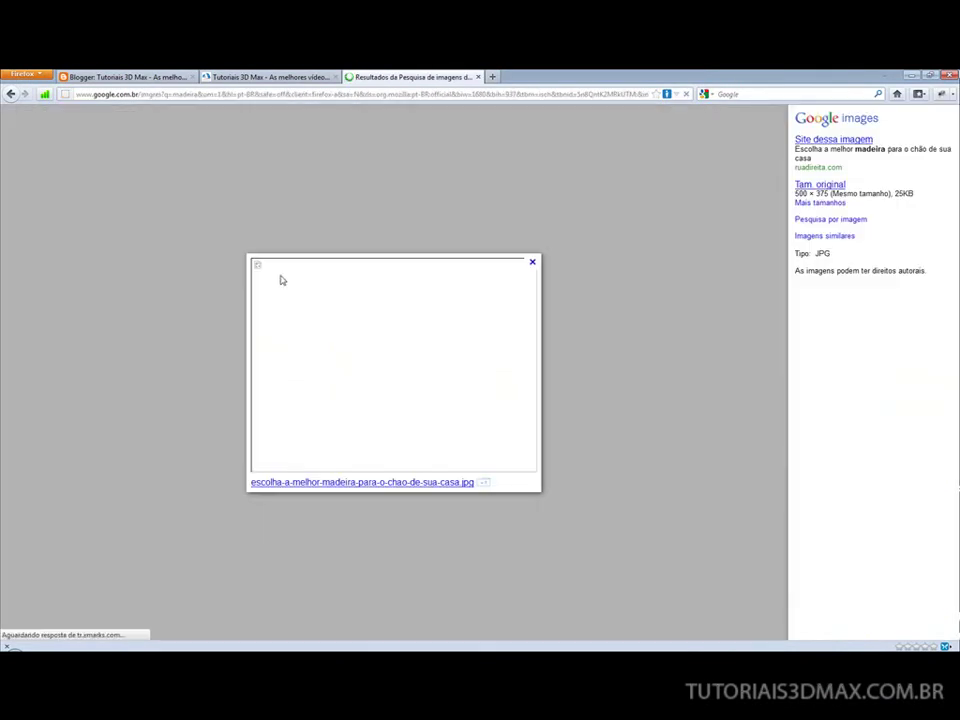
right_click(451, 317)
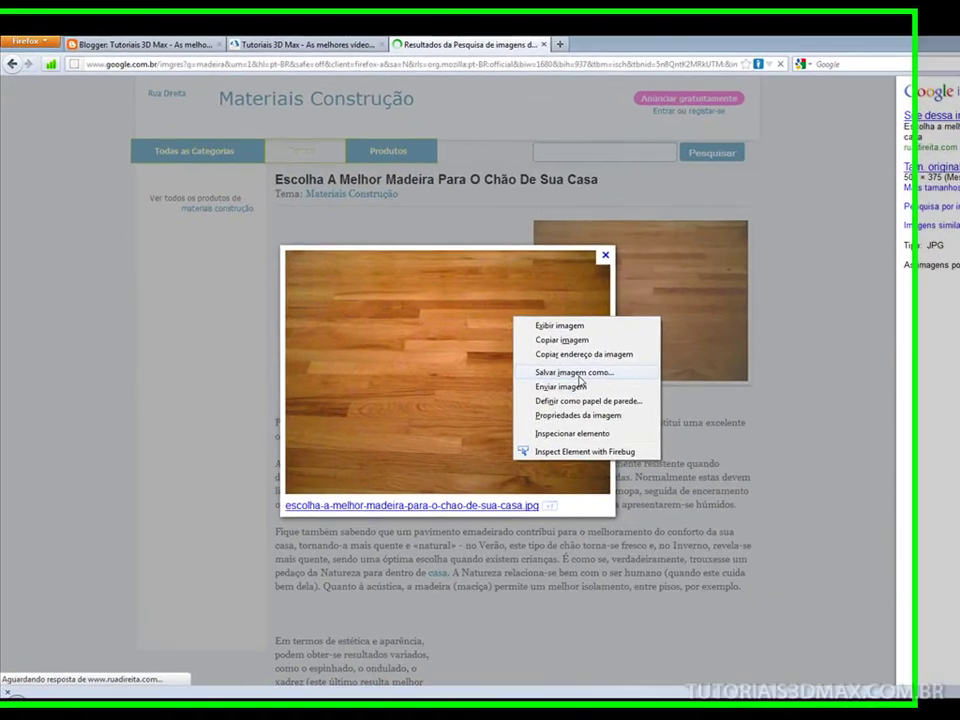
left_click(512, 366)
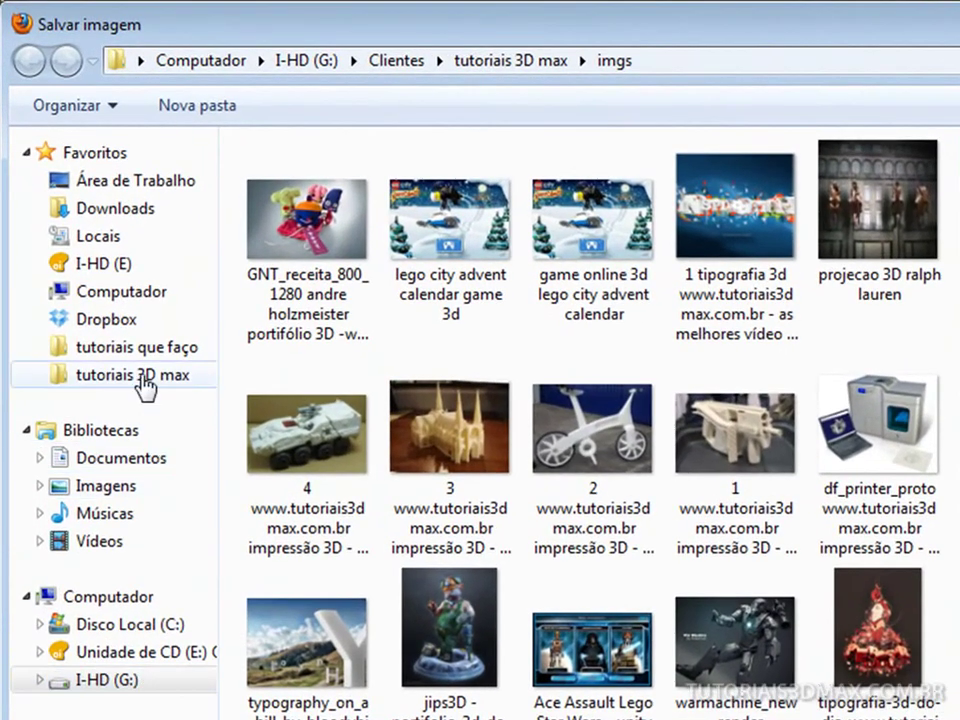
left_click(140, 347)
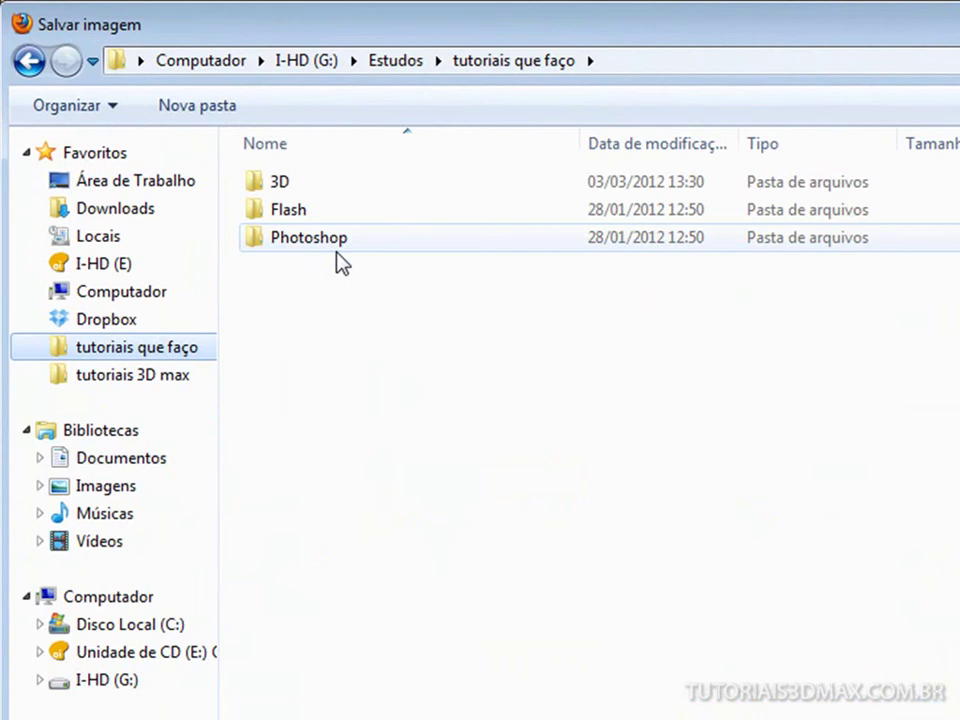
left_click(292, 185)
double_click(294, 188)
double_click(288, 184)
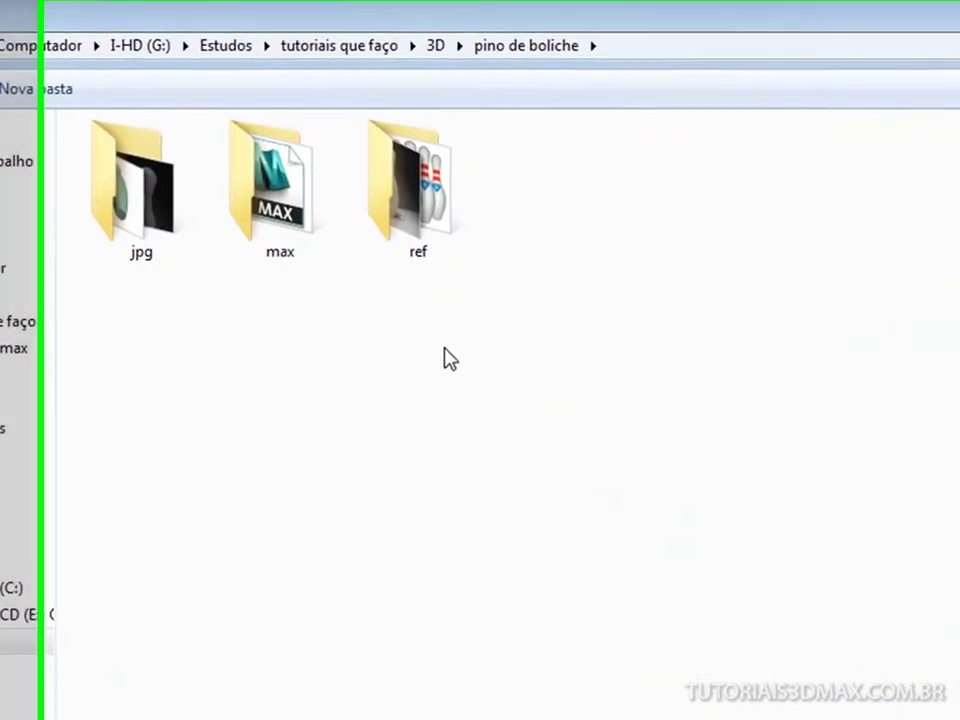
Create a new folder named textura inside pino de boliche and open it.
right_click(393, 350)
mouse_move(561, 639)
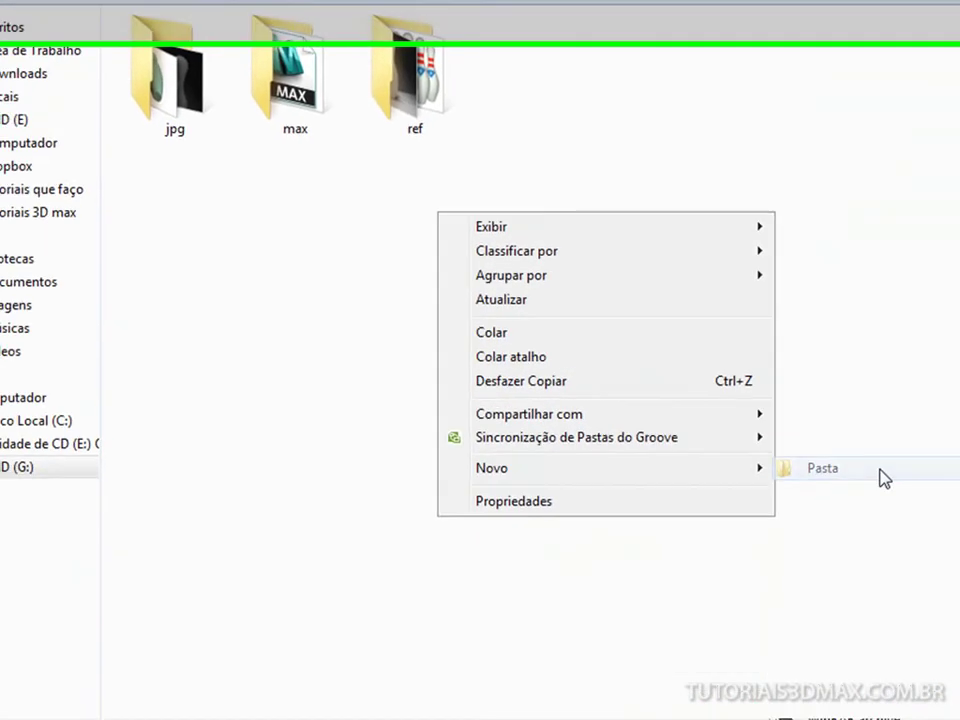
left_click(900, 625)
type("textura")
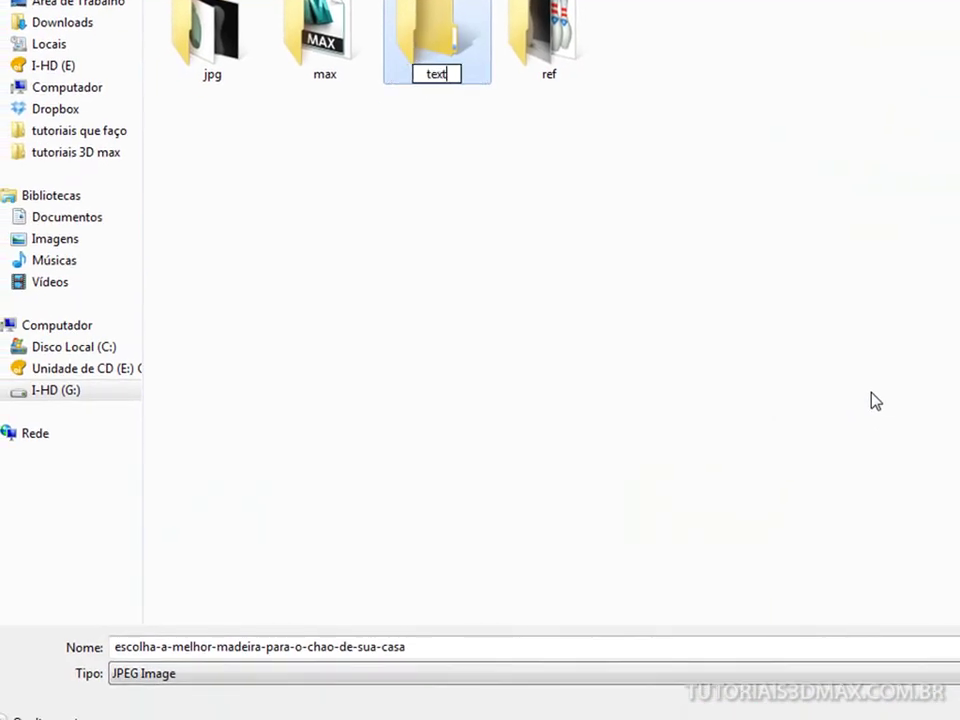
key("Return")
key("Return")
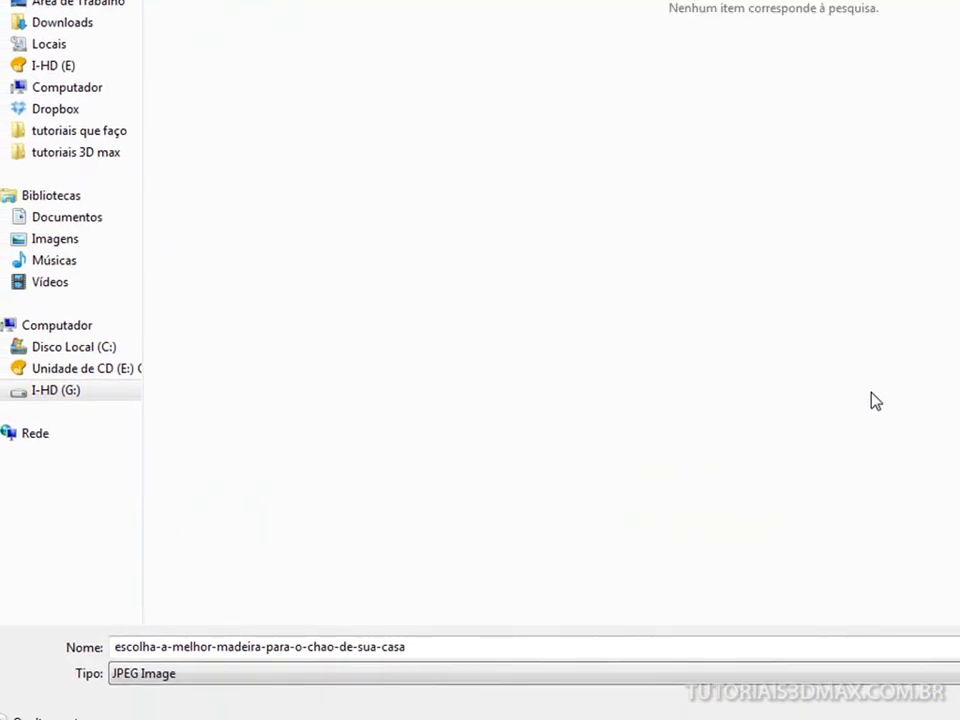
Save the wooden floor image as madeira in the textura folder and switch back to 3ds Max.
left_click(733, 646)
type("mad")
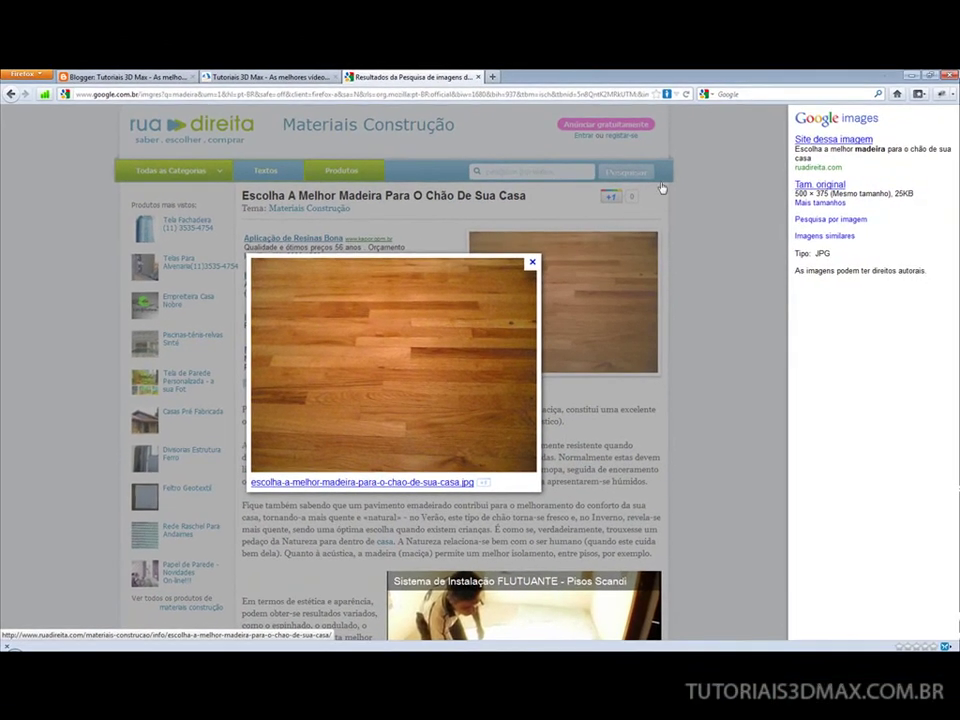
left_click(911, 76)
key("alt+Tab")
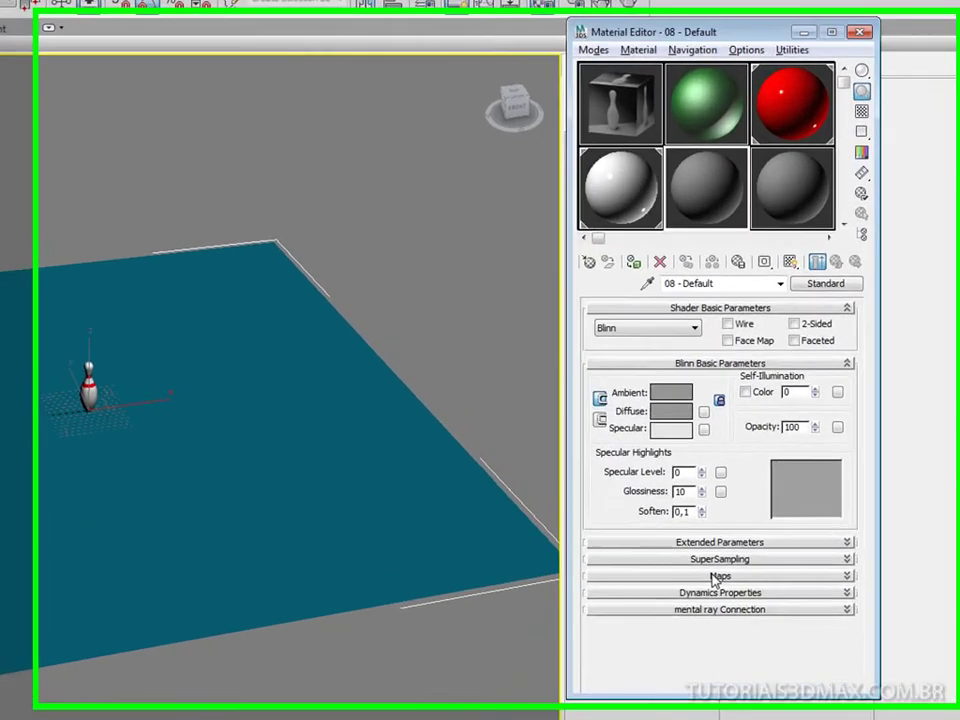
Load madeira.jpg from the textura folder as a Bitmap map for the Diffuse Color of the 08 - Default material.
left_click(752, 495)
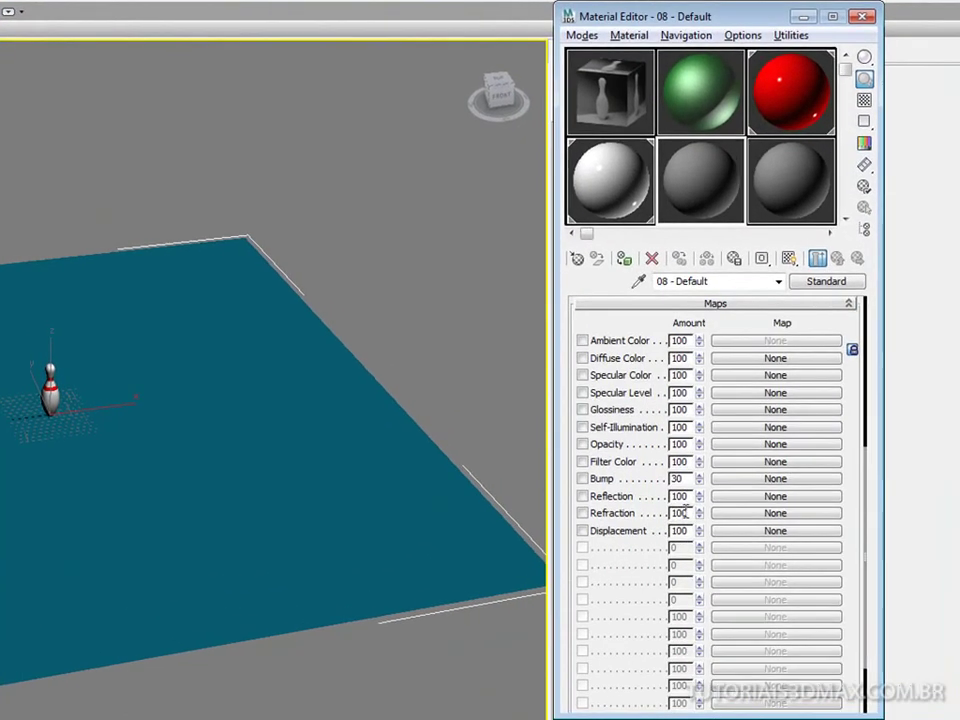
left_click(728, 358)
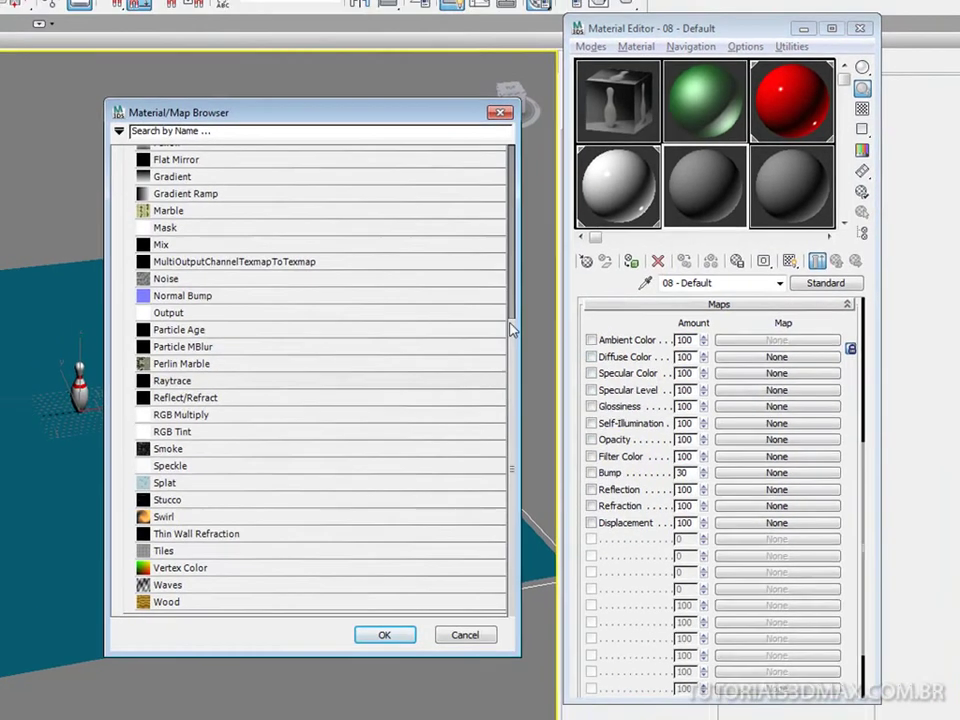
left_click_drag(510, 329, 509, 192)
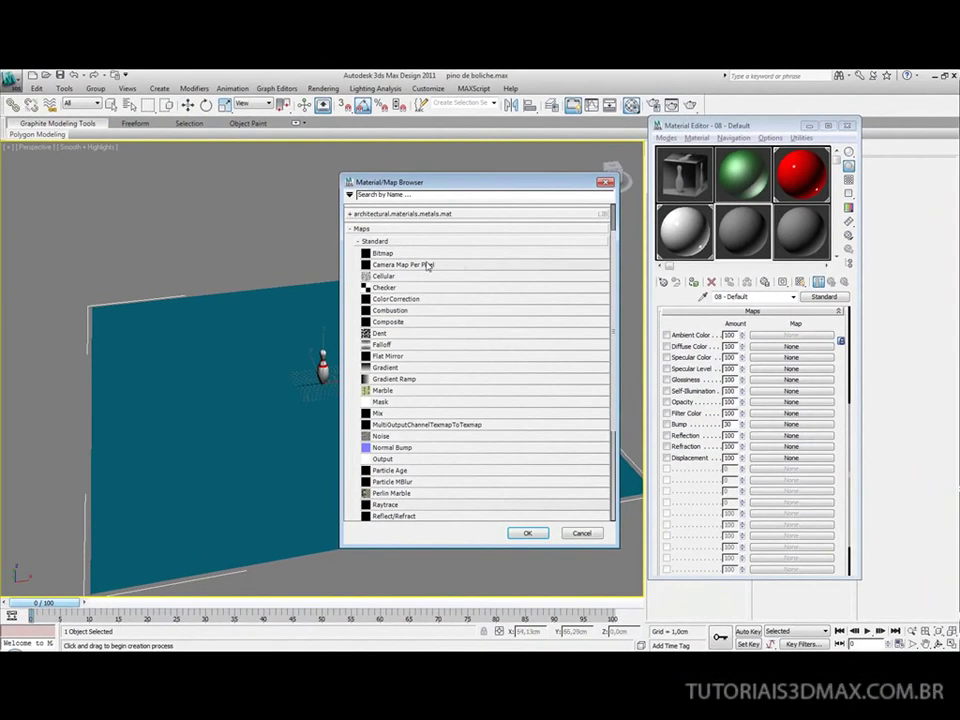
double_click(398, 253)
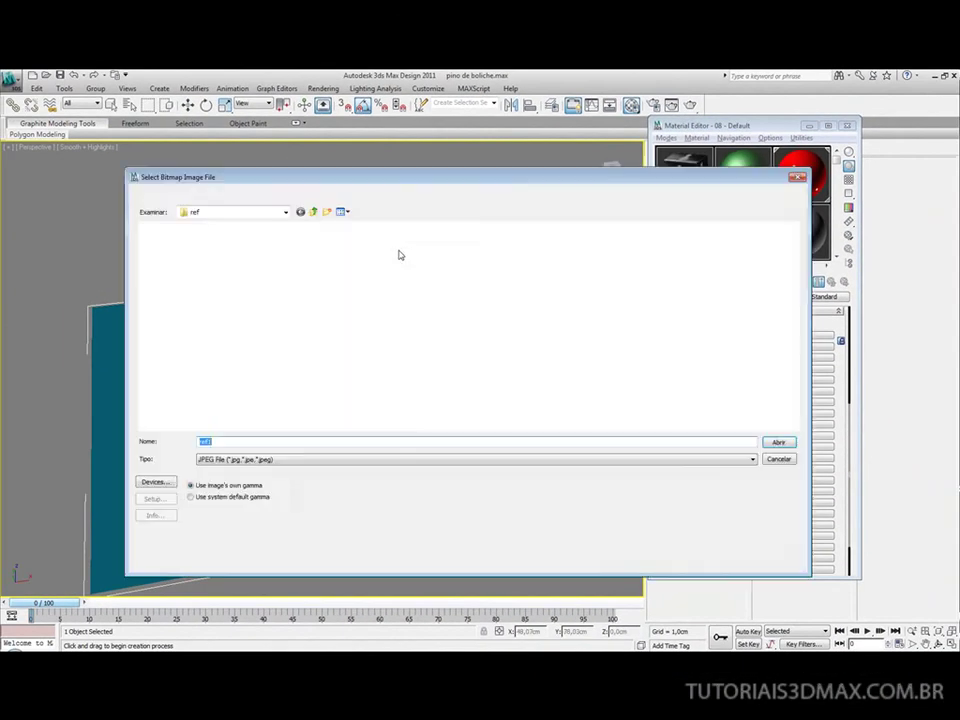
left_click(314, 212)
double_click(343, 257)
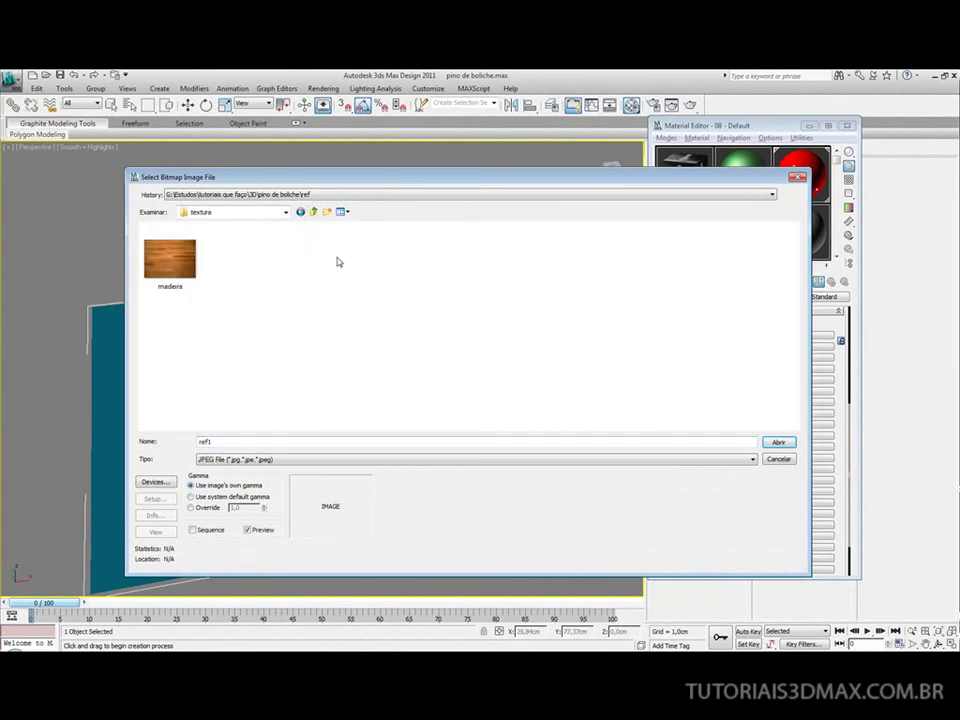
left_click(183, 268)
double_click(183, 268)
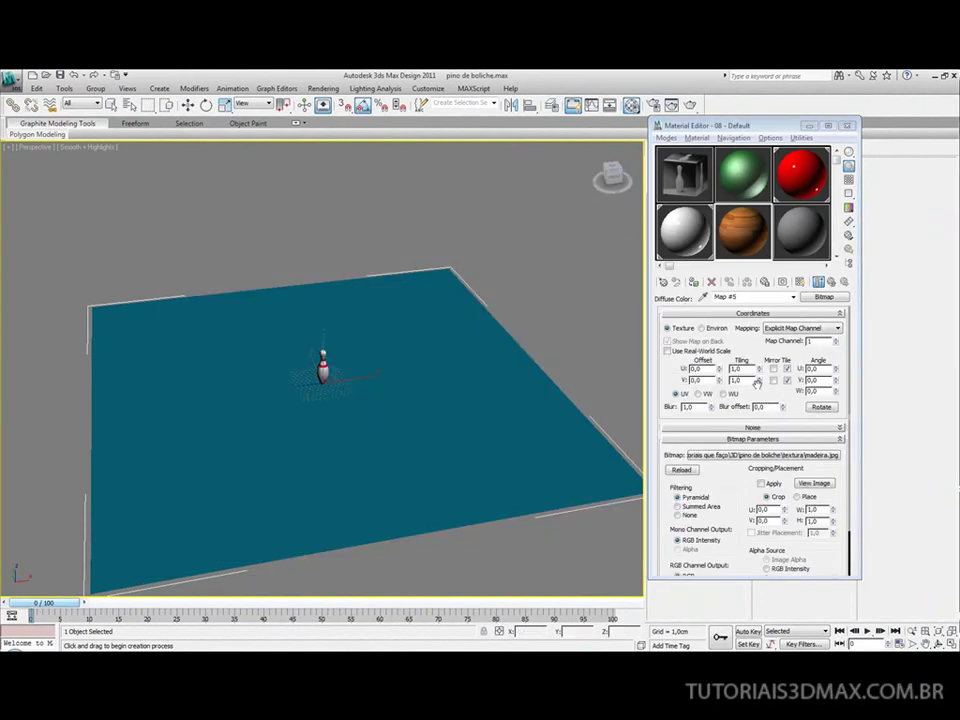
Apply the wood material to the floor plane and show its bitmap in the viewport.
left_click_drag(743, 255, 475, 421)
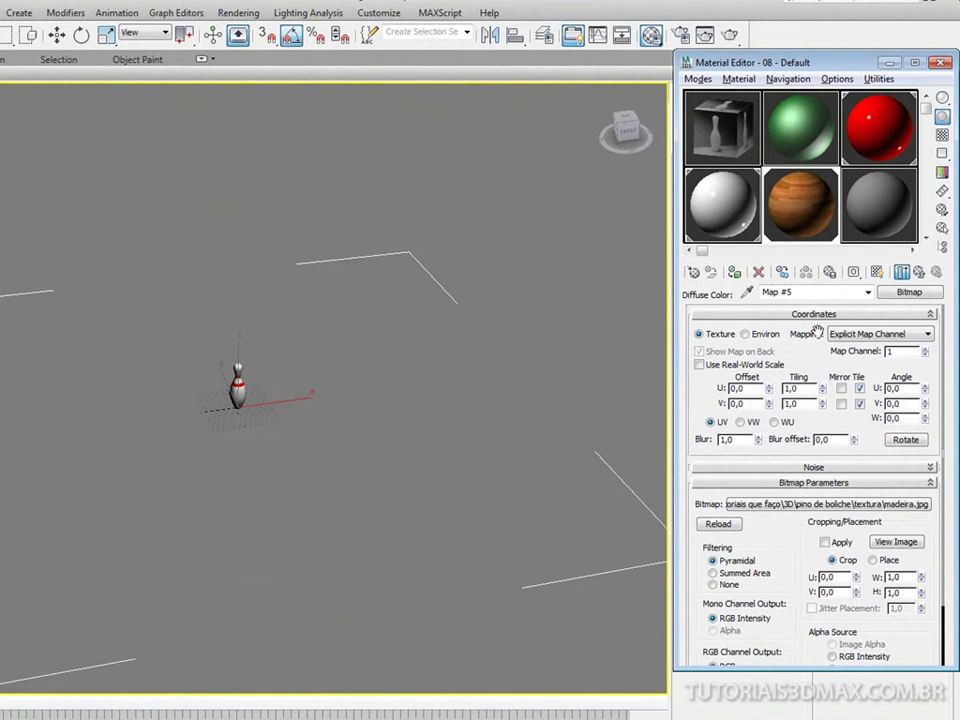
left_click(877, 273)
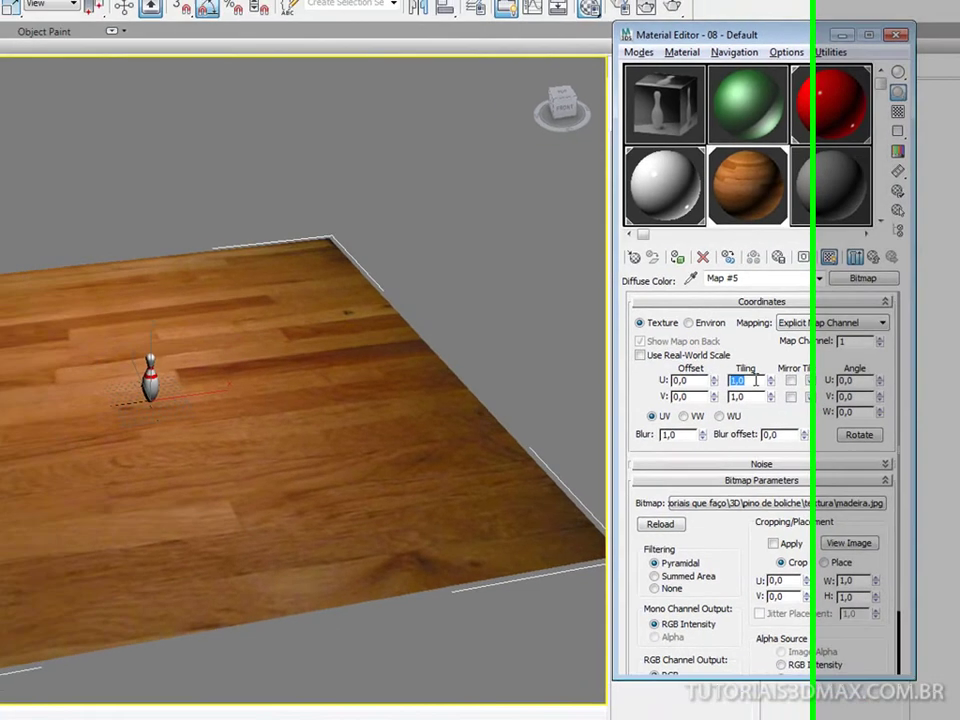
Set both the U and V tiling of the wood bitmap to 10.
type("10")
key("Tab")
type("10")
key("Return")
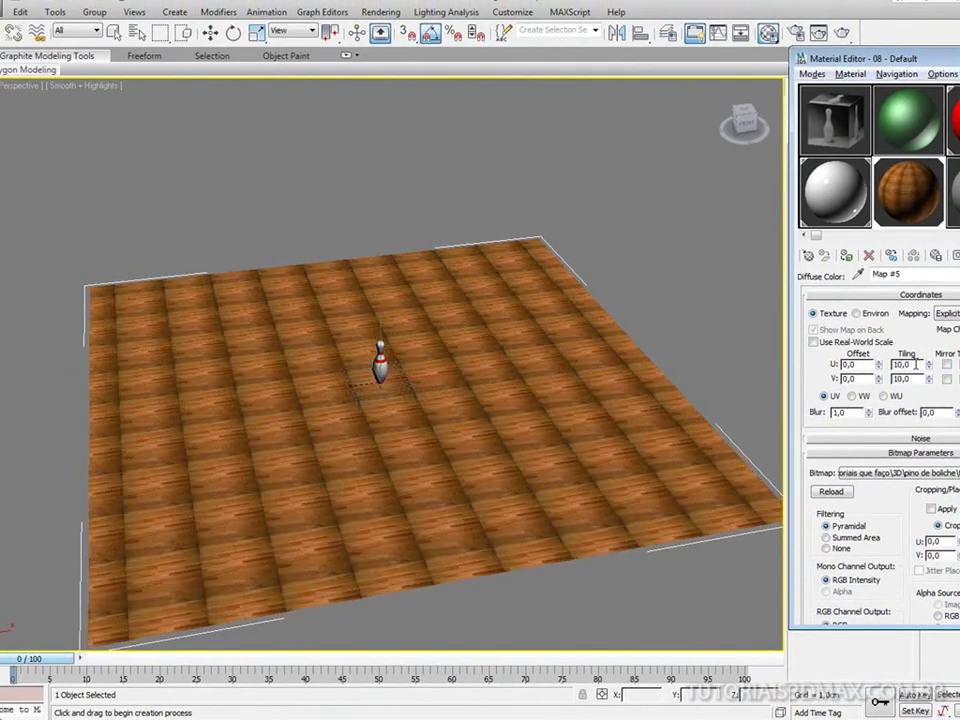
Reduce the wood bitmap's U tiling to 5.
left_click(915, 364)
type("5")
key("Tab")
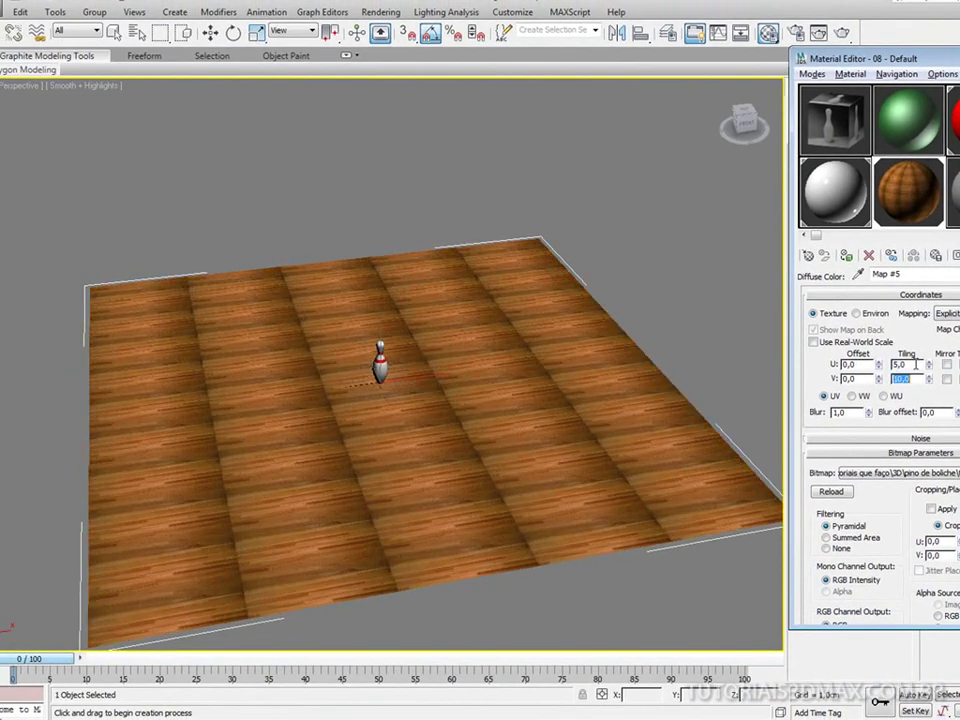